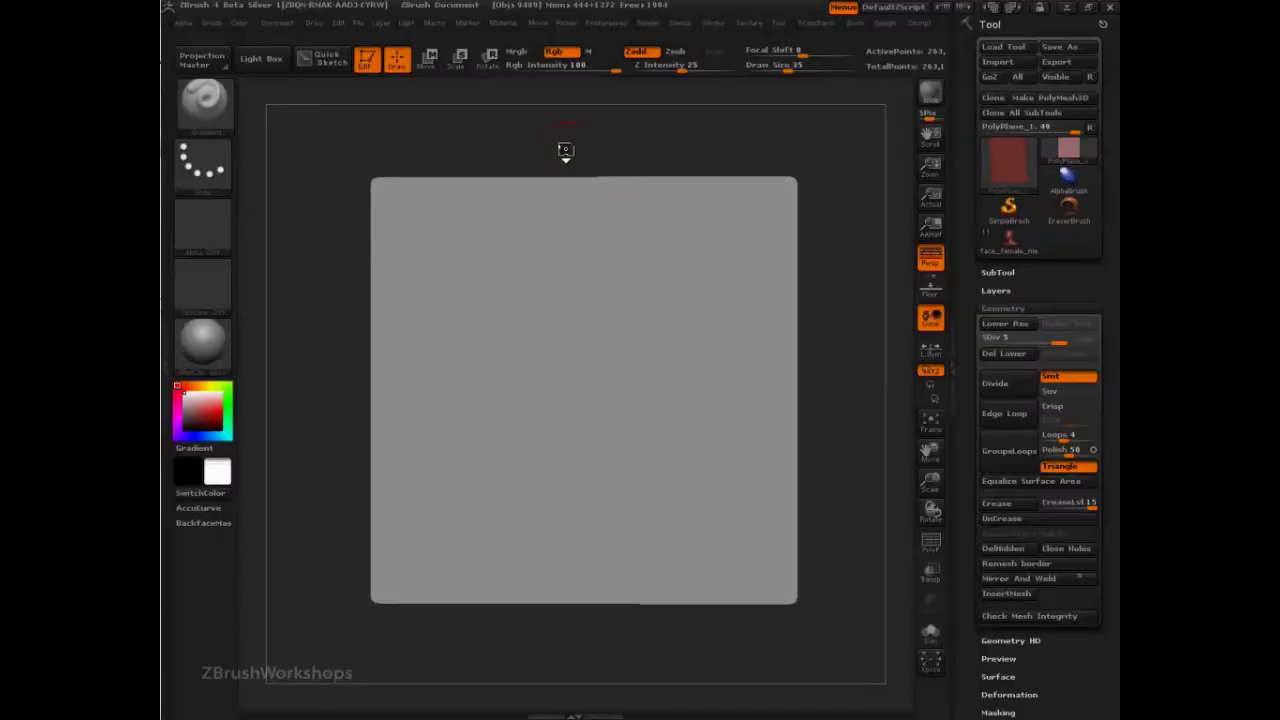
Dock the Brush palette in the side tray with its Tablet Pressure settings expanded.
click(211, 23)
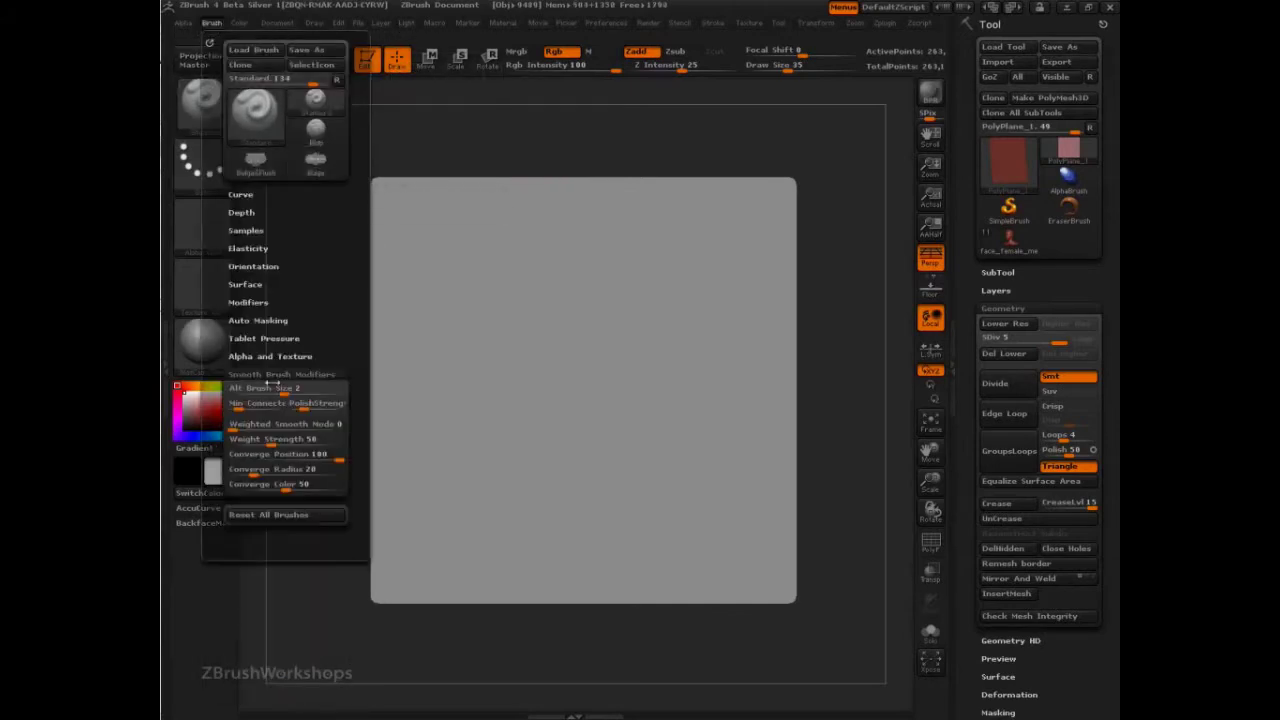
click(265, 374)
click(265, 338)
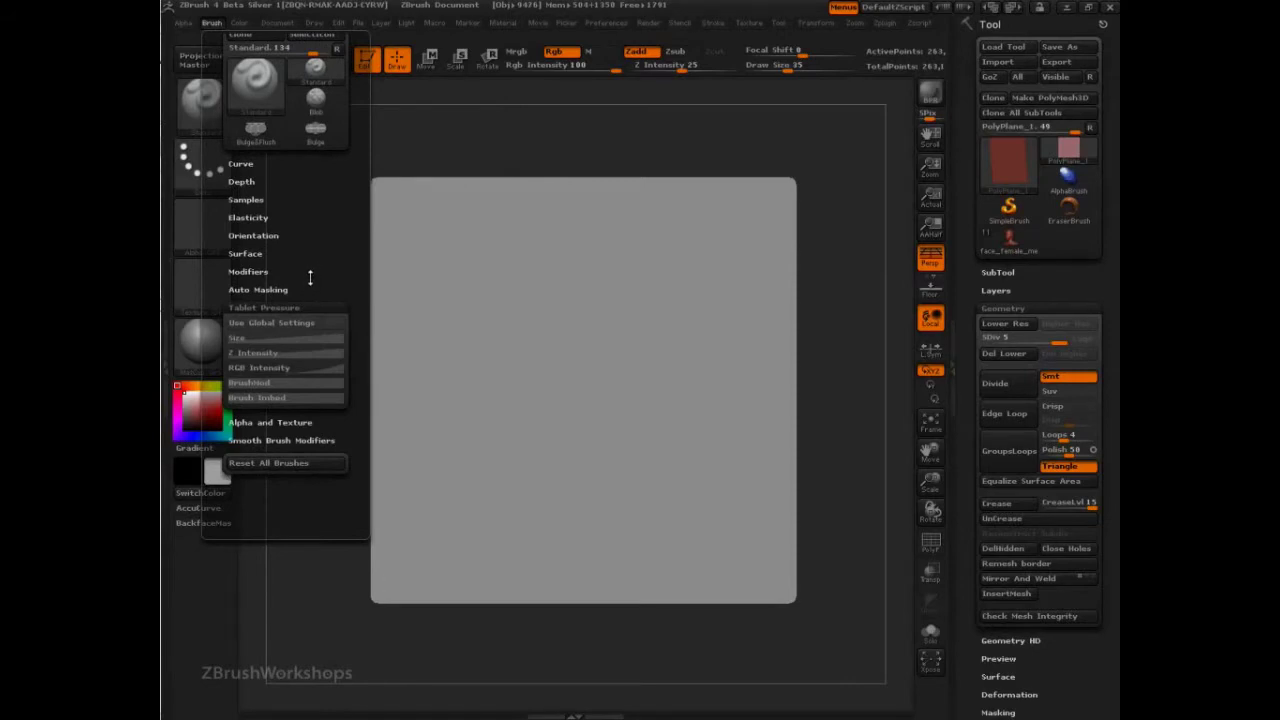
click(165, 137)
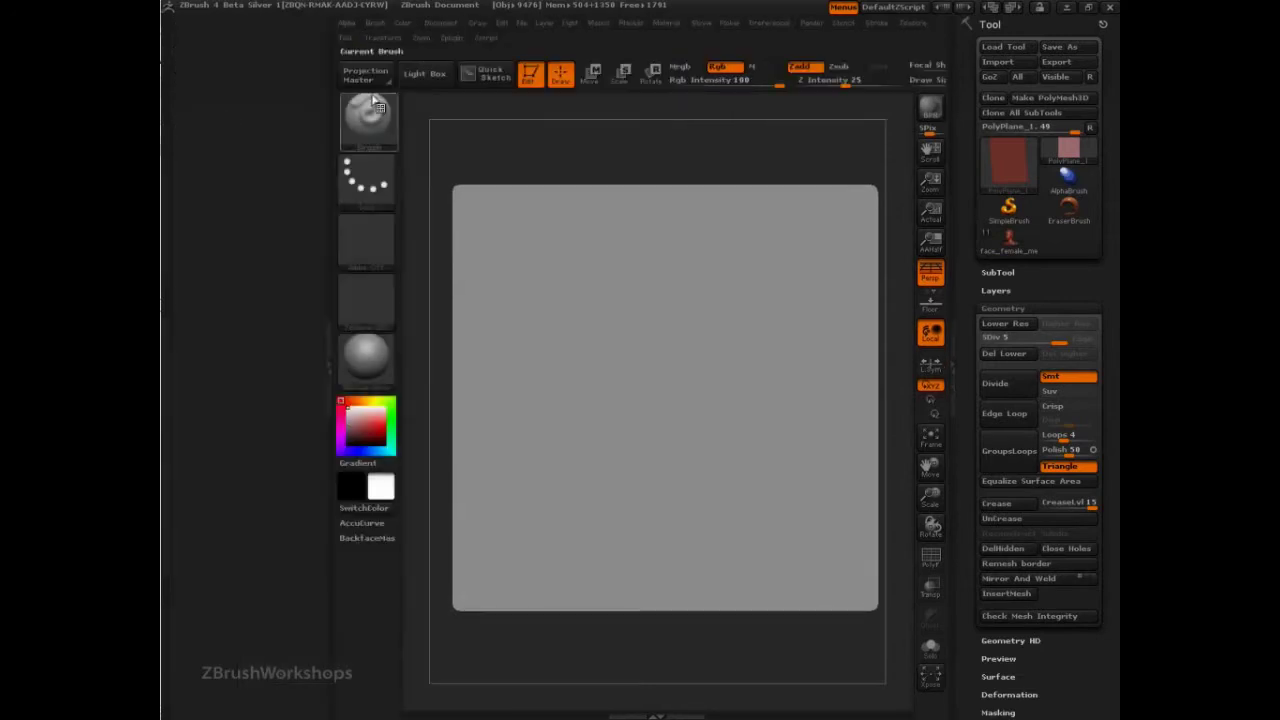
click(376, 23)
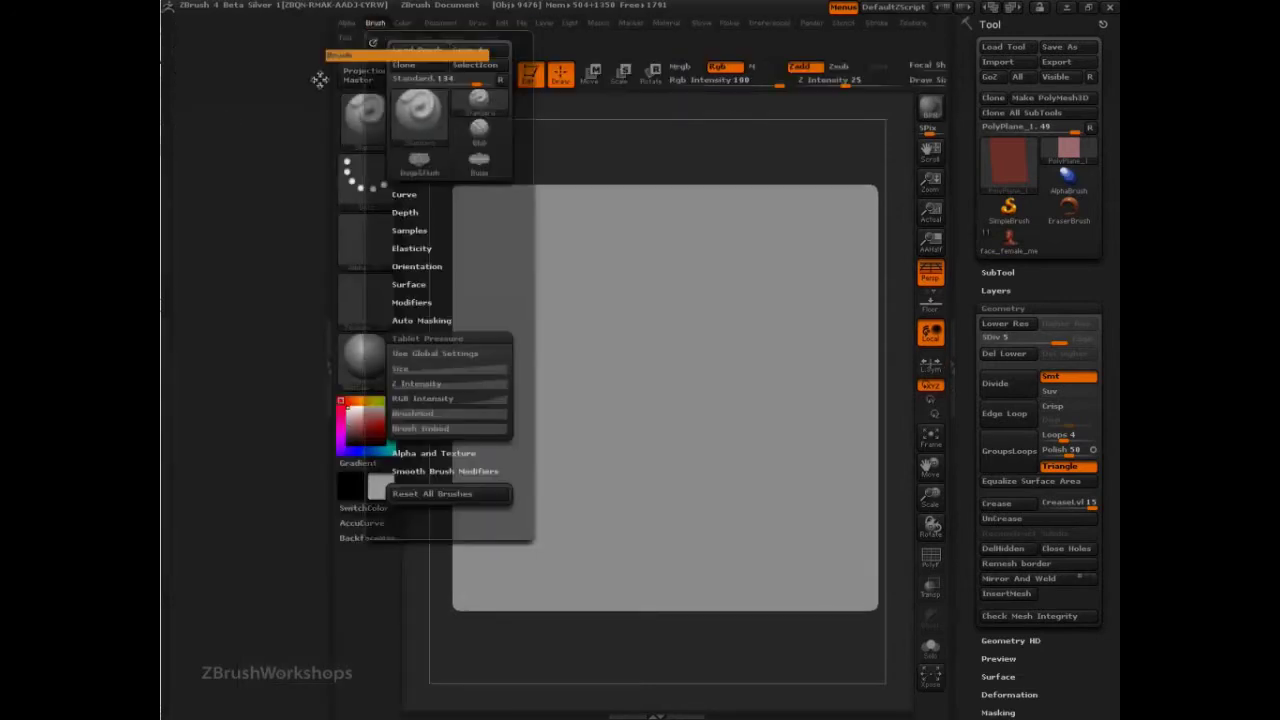
drag(319, 79, 240, 80)
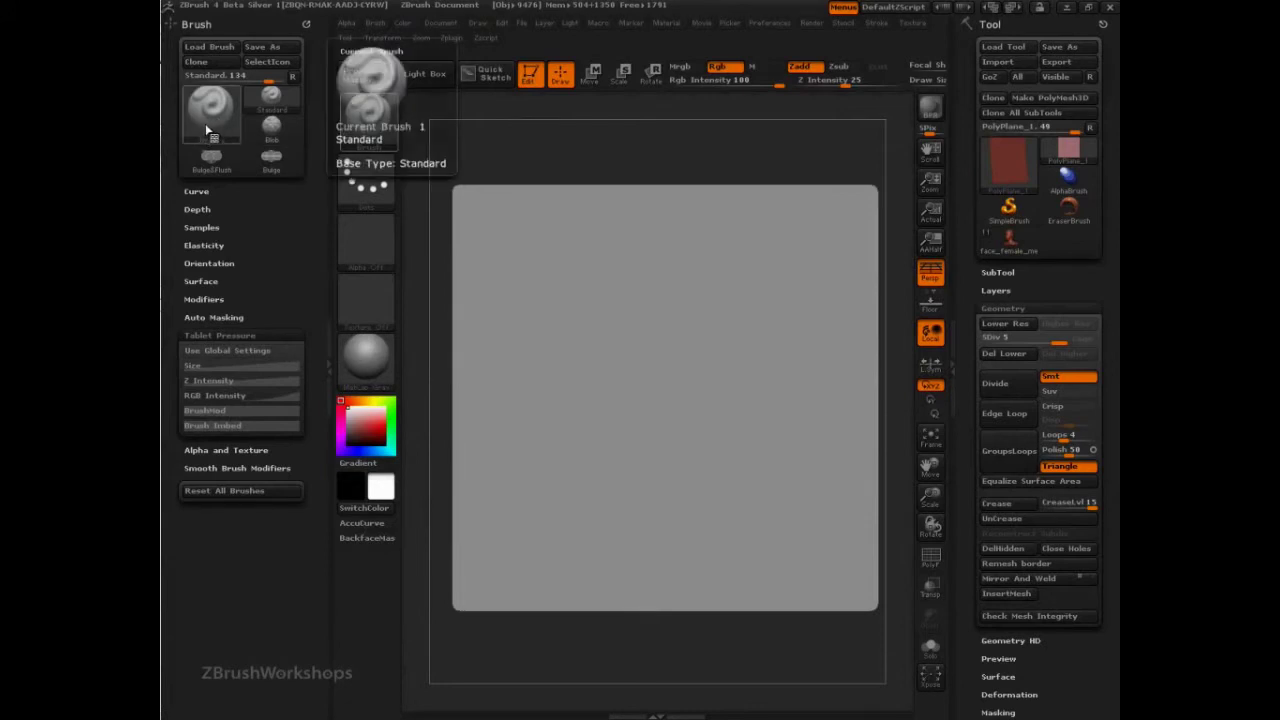
Try the brush's Use Global Settings option, view the global Tablet preferences, and return the brush to its own pressure settings.
click(240, 356)
click(244, 358)
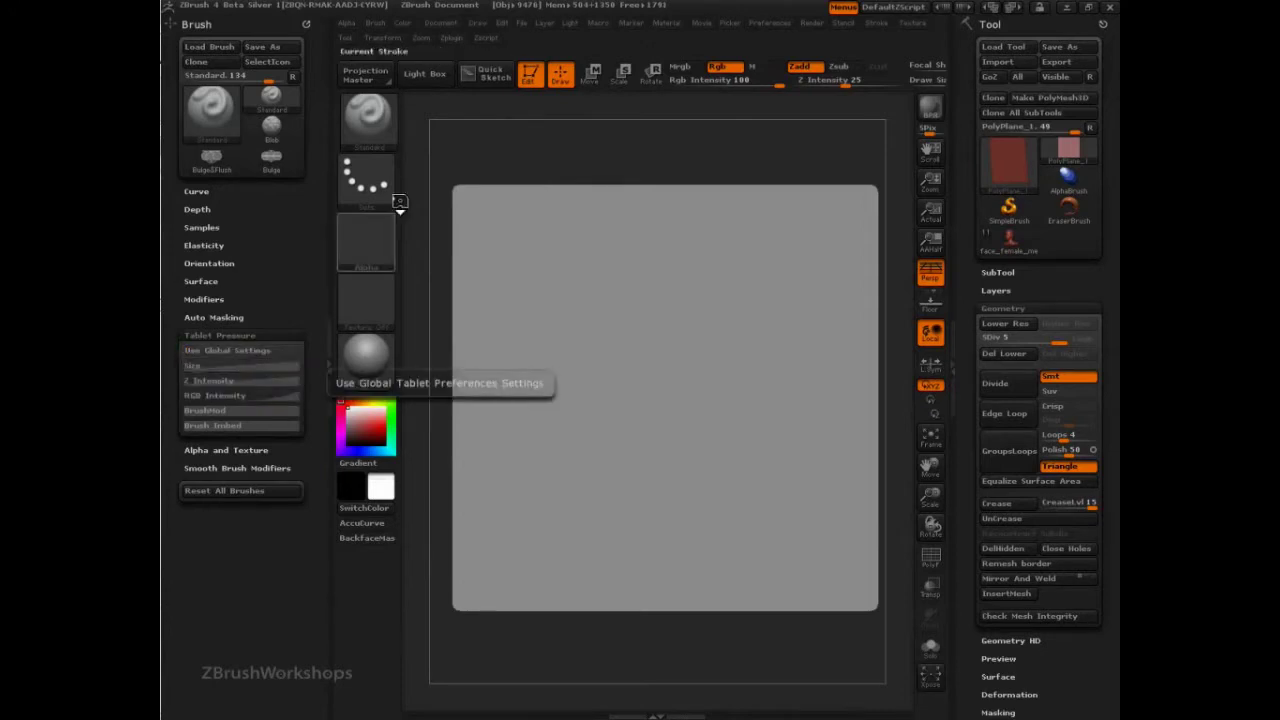
click(295, 355)
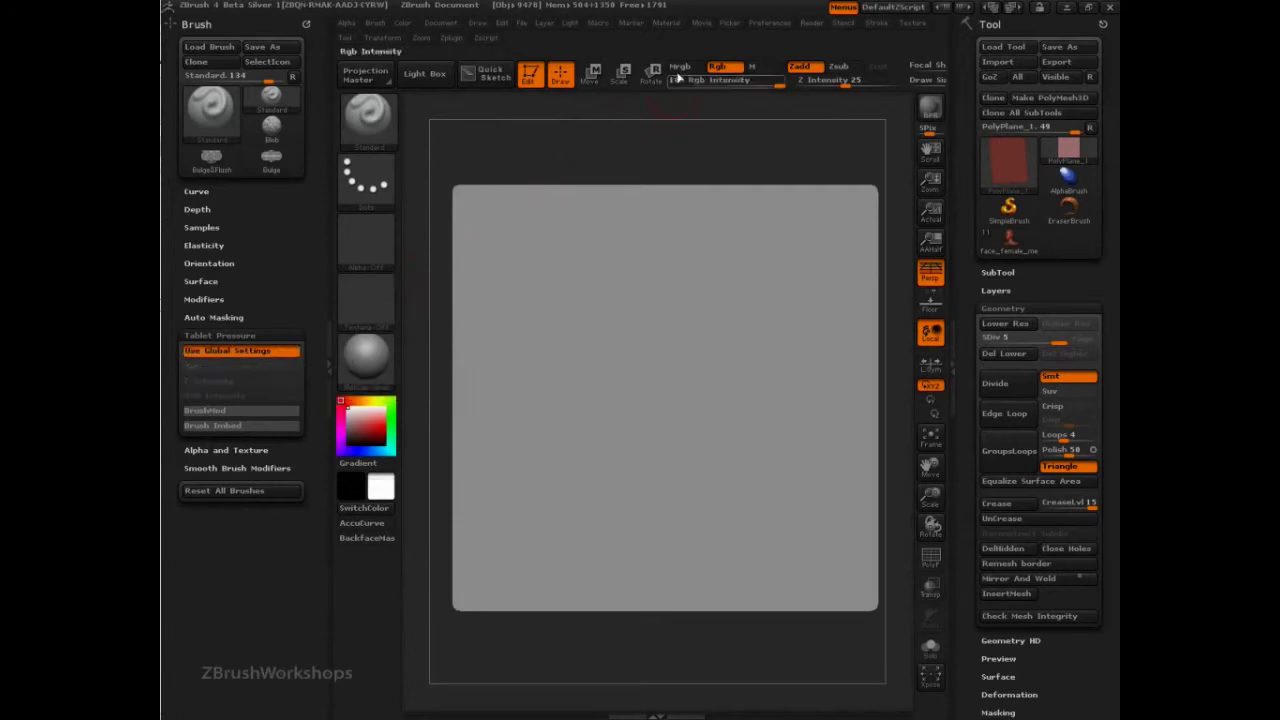
click(770, 23)
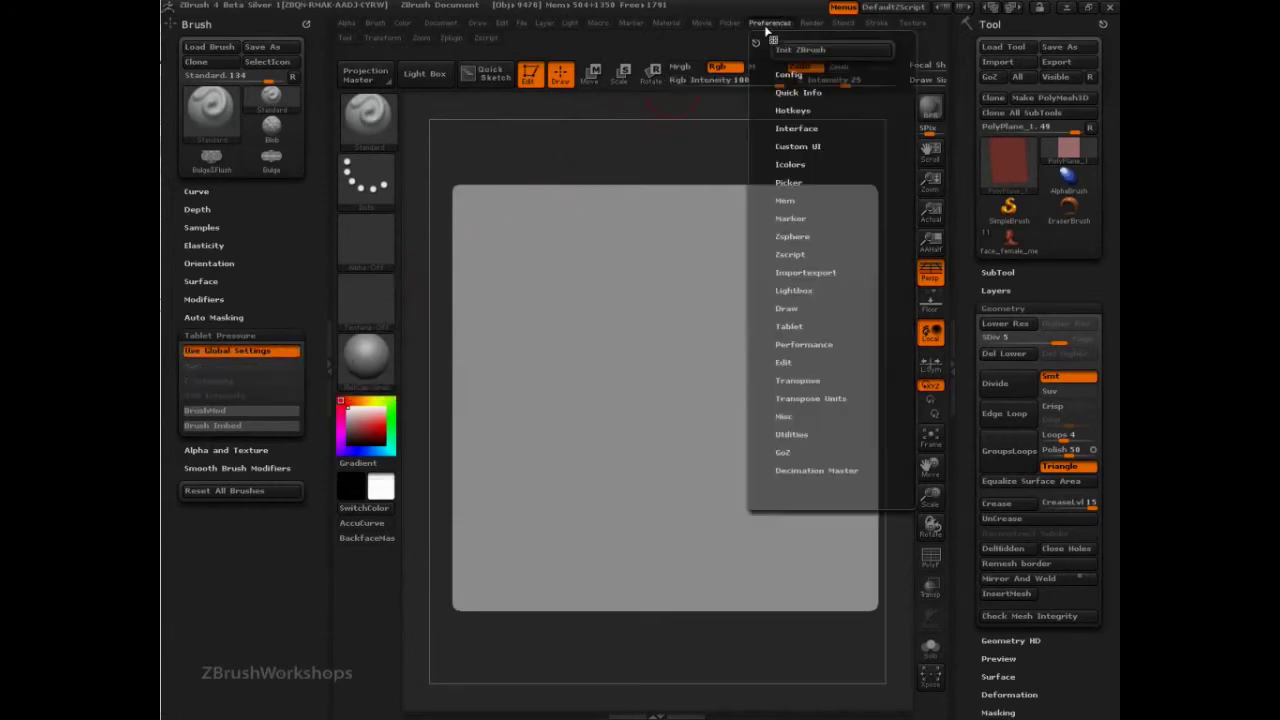
click(789, 327)
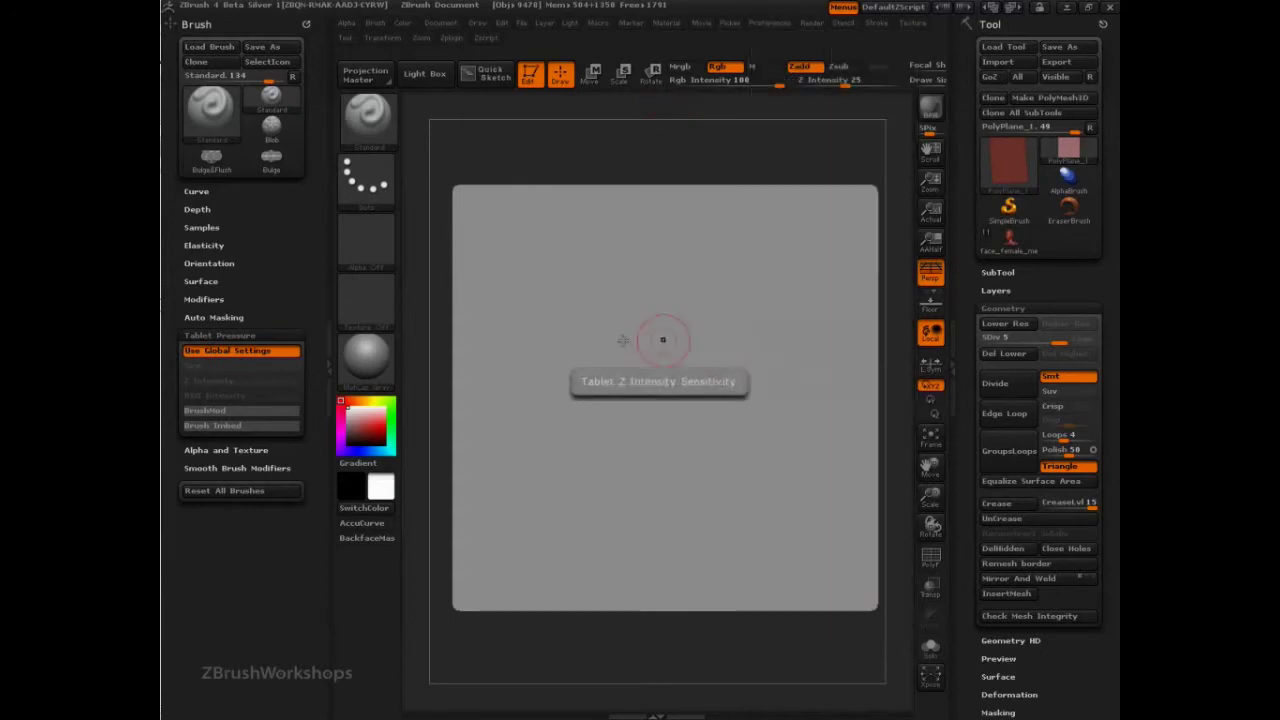
click(245, 350)
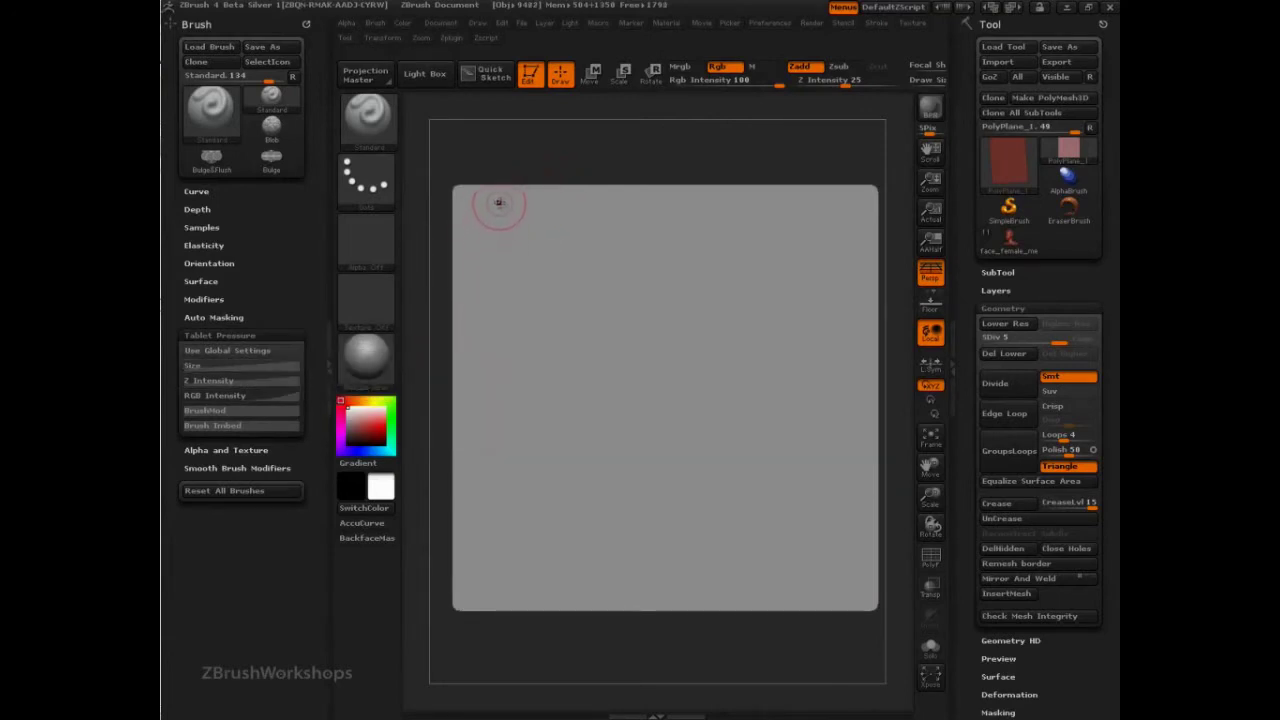
drag(498, 203, 489, 606)
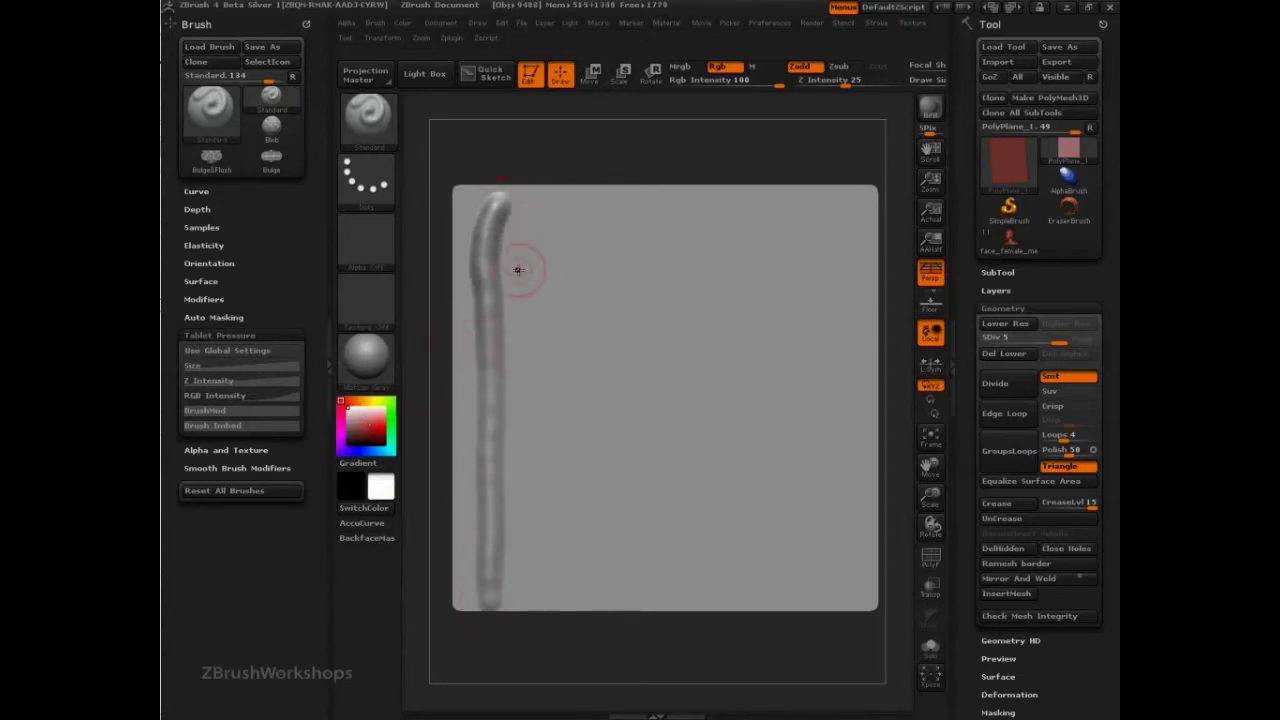
key(ctrl)
key(ctrl+z)
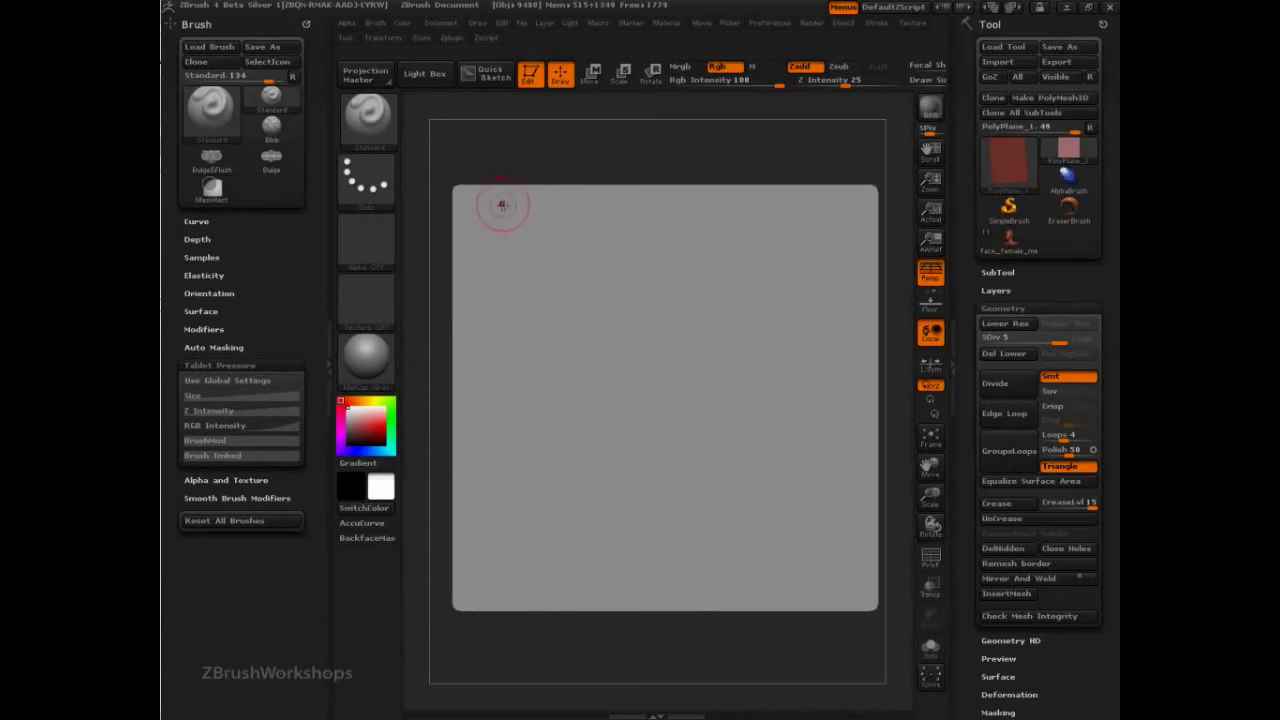
Sculpt two vertical strokes with varying pen pressure near the plane's left edge, opening the Size pressure curve before the second.
mouse_move(503, 205)
mouse_down()
mouse_move(477, 284)
mouse_move(484, 588)
mouse_move(498, 612)
mouse_up()
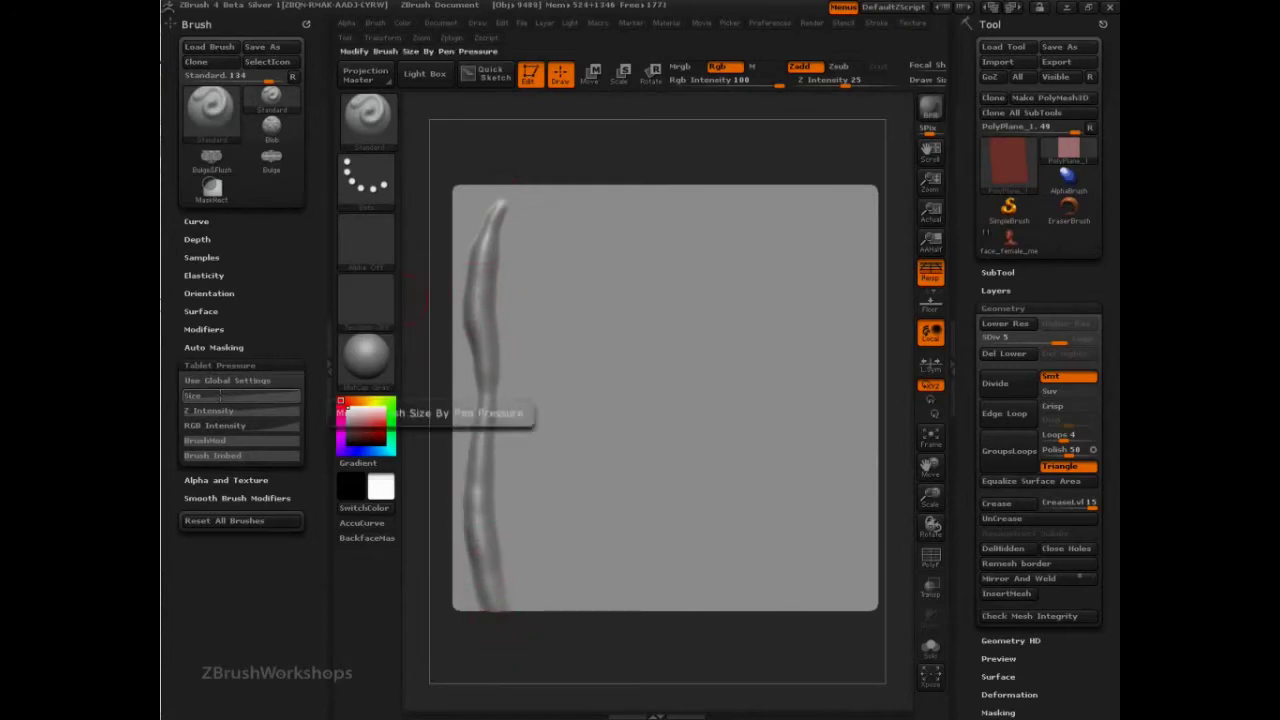
click(240, 396)
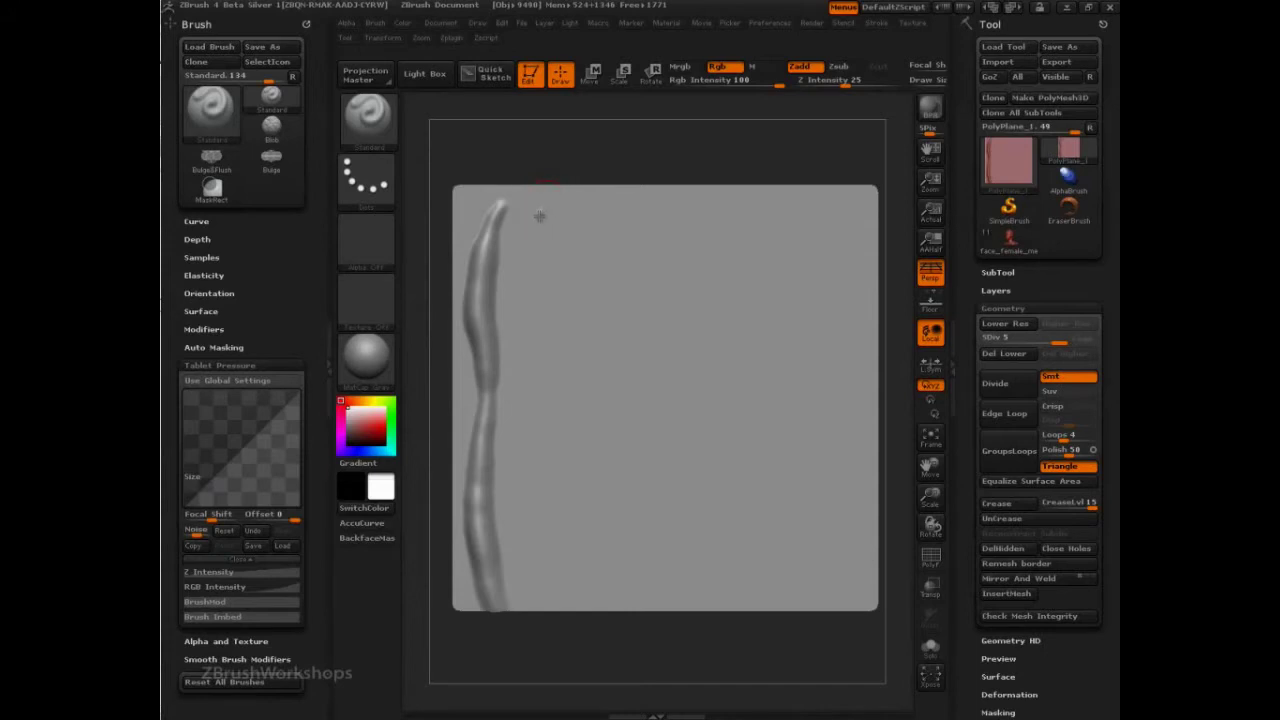
mouse_move(532, 234)
mouse_down()
mouse_move(515, 488)
mouse_move(520, 558)
mouse_move(549, 583)
mouse_up()
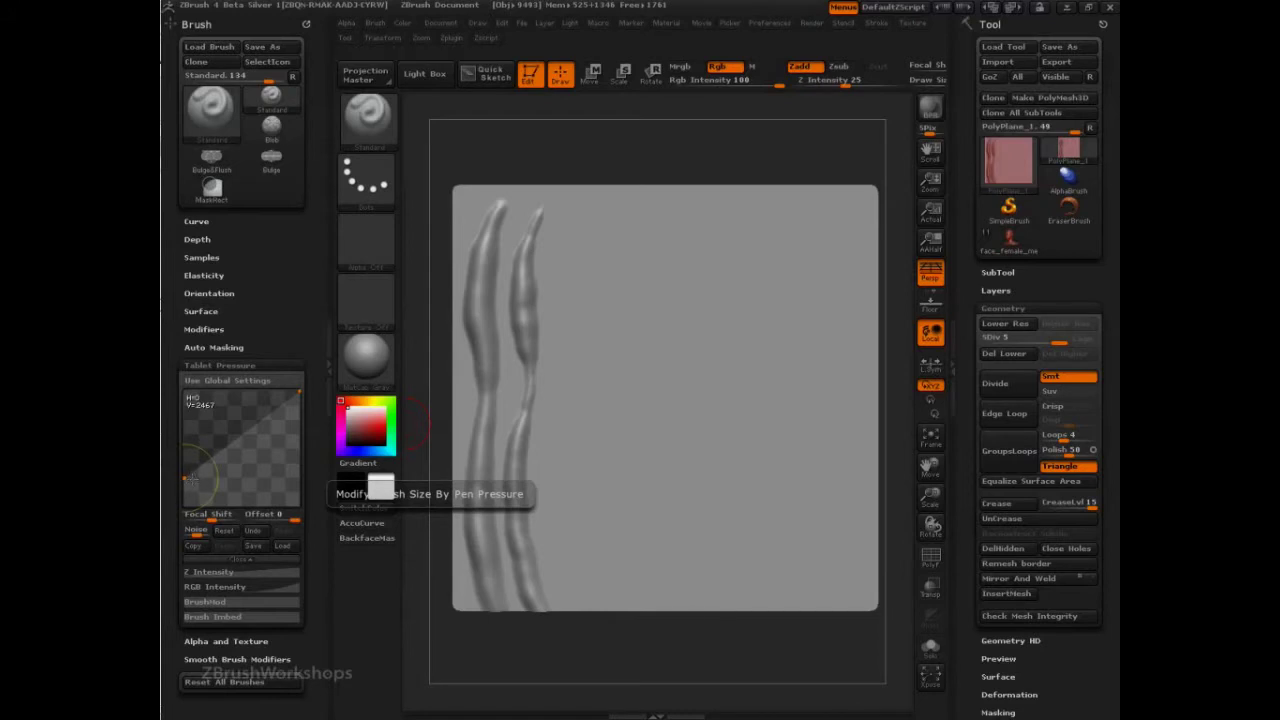
Raise the Size pressure curve's start point to maximum and sculpt a third vertical stroke beside the first two.
drag(184, 477, 185, 393)
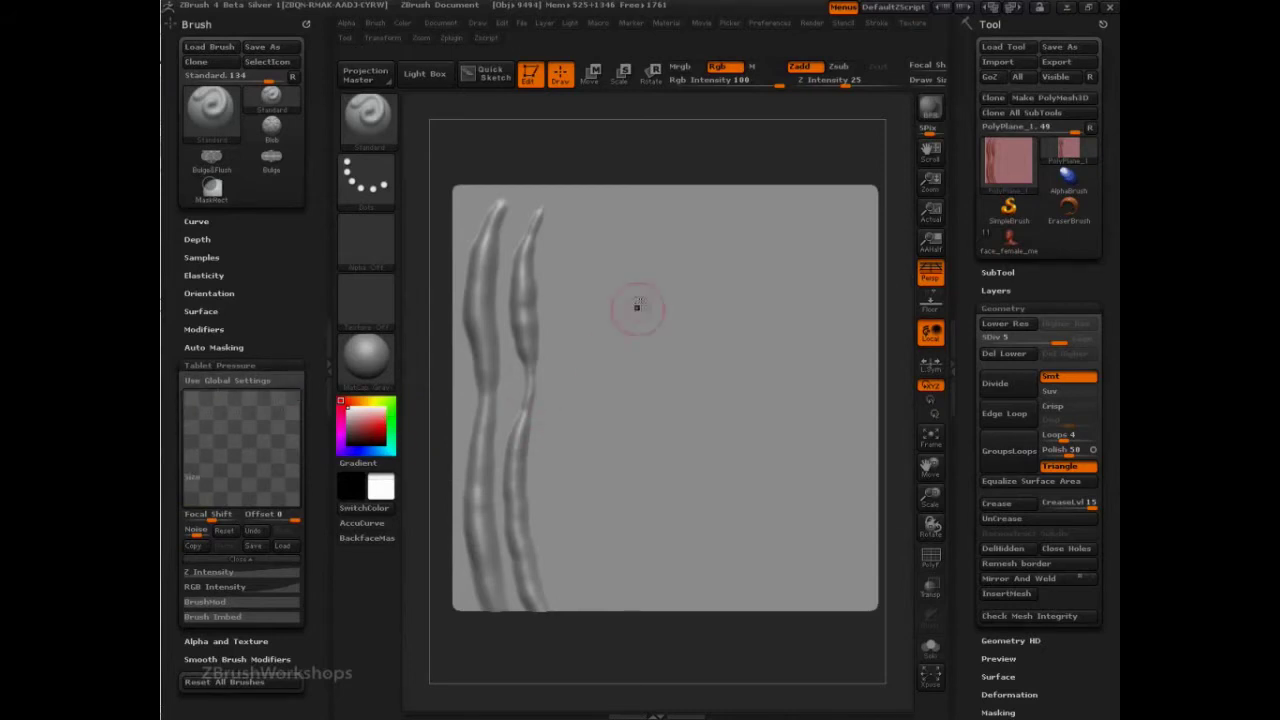
mouse_move(583, 209)
mouse_down()
mouse_move(560, 484)
mouse_move(583, 609)
mouse_up()
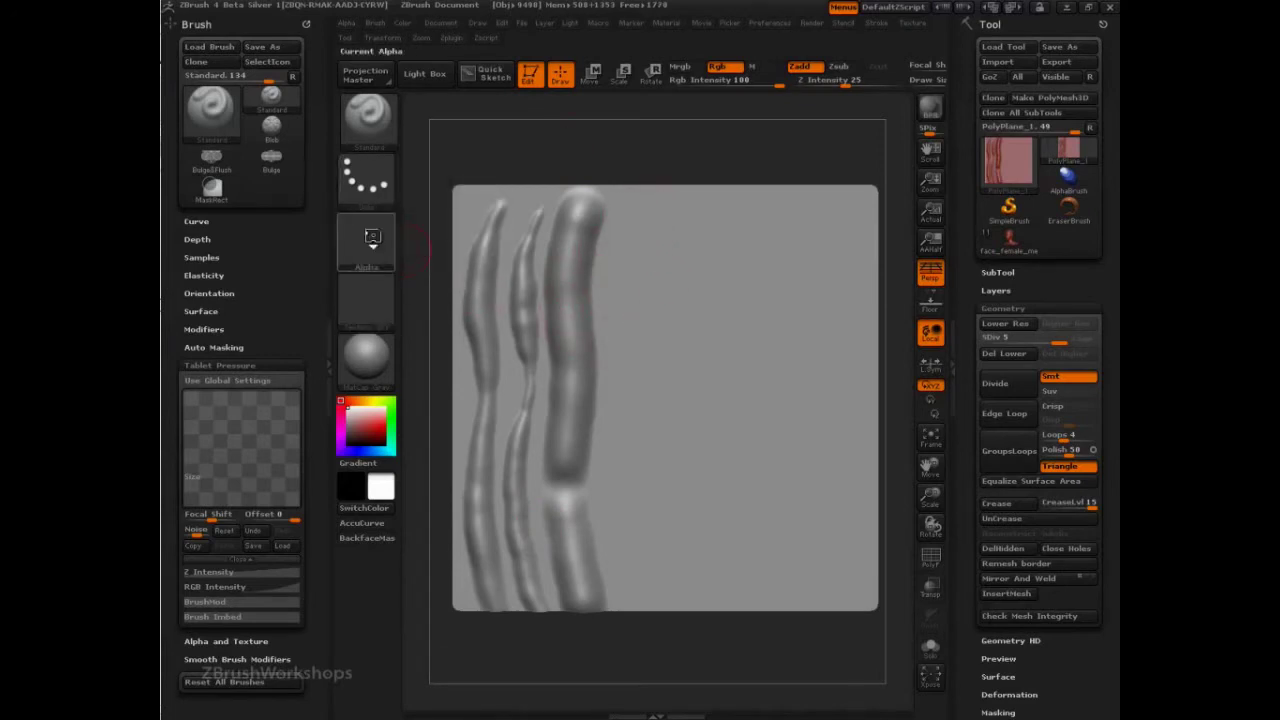
Choose Alpha 62 for the Standard brush and sculpt a full-height textured stroke near the plane's middle.
click(372, 237)
click(368, 240)
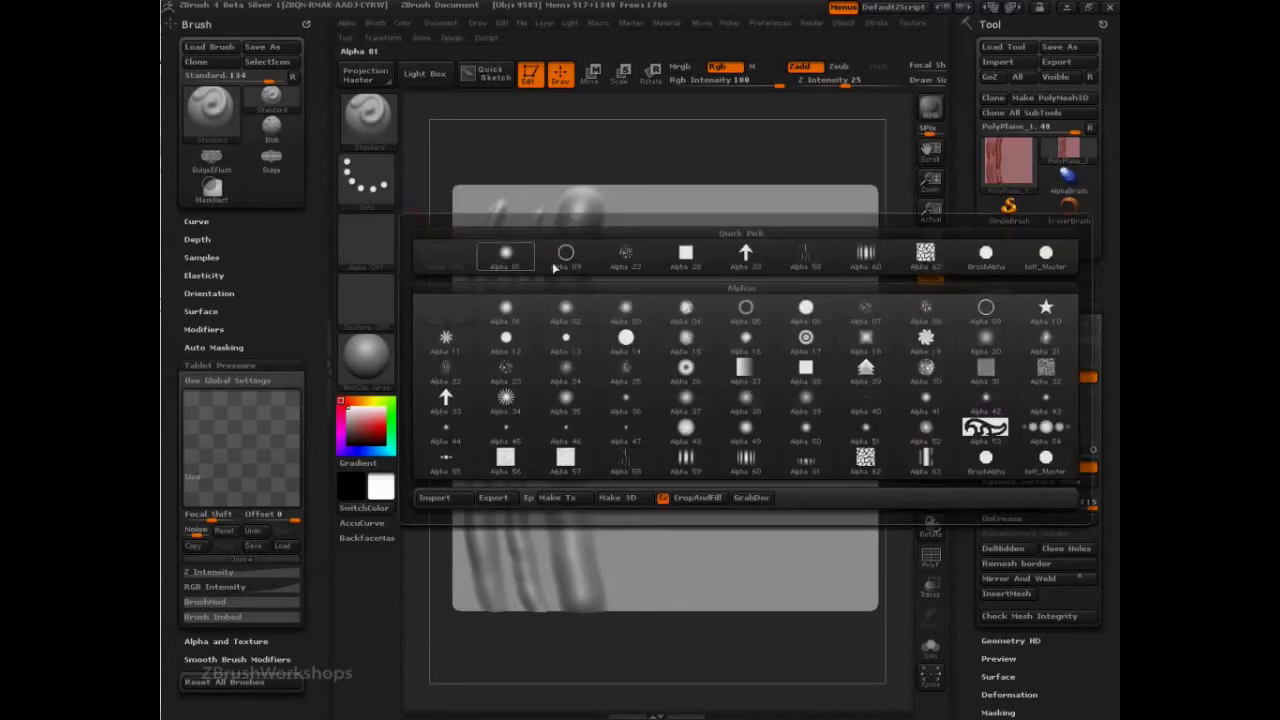
click(862, 462)
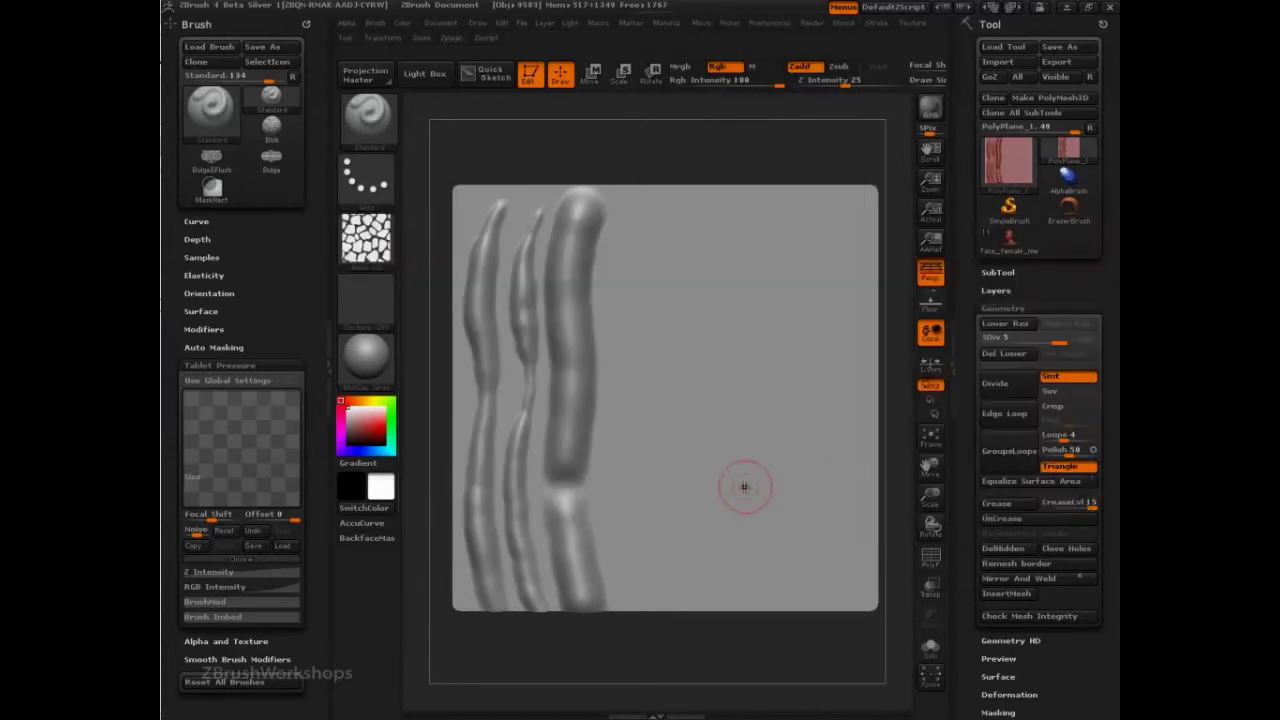
click(878, 23)
mouse_move(651, 206)
mouse_down()
mouse_move(630, 426)
mouse_move(632, 606)
mouse_up()
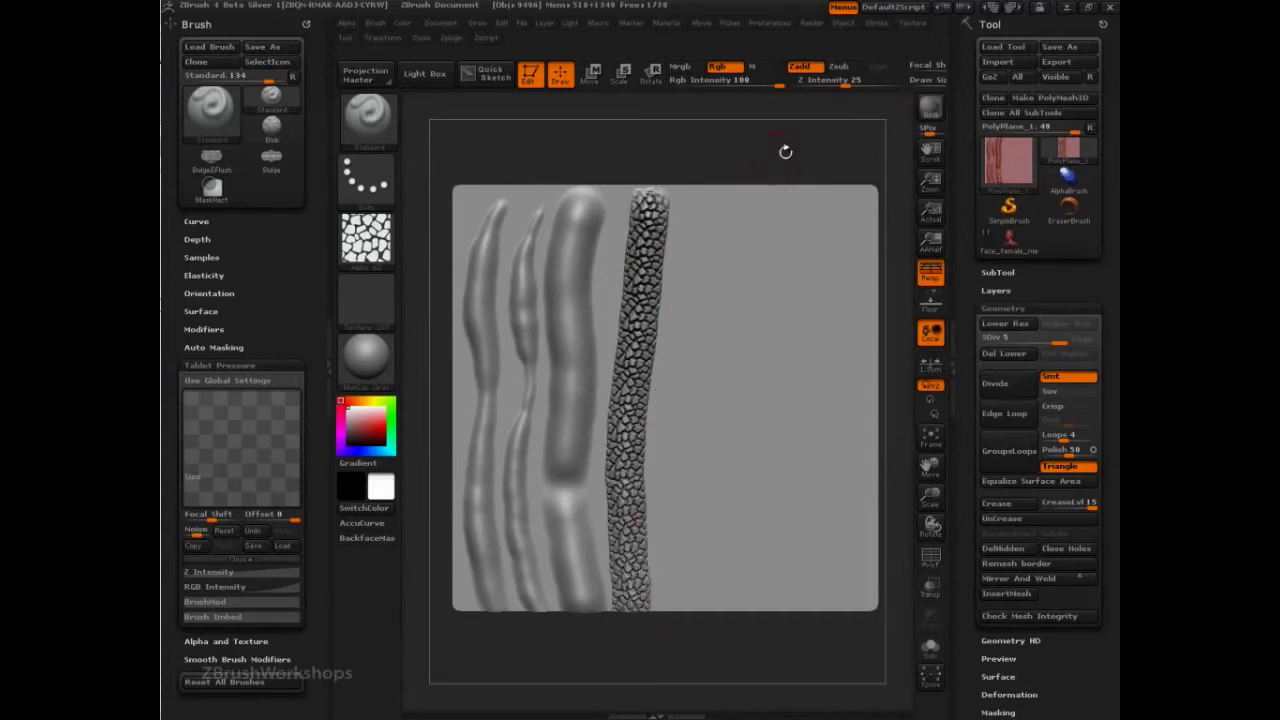
Lower the Size pressure curve's start point to 0 and sculpt another textured vertical stroke beside the previous one.
drag(185, 394, 185, 506)
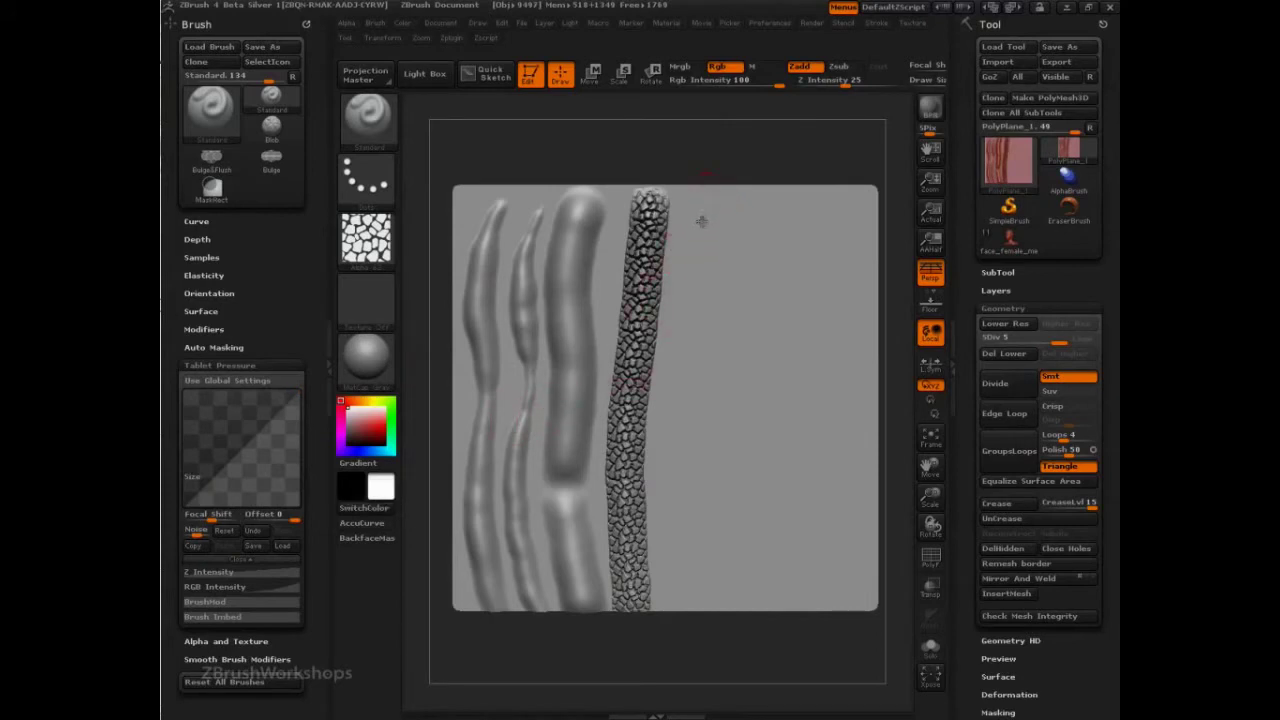
mouse_move(701, 221)
mouse_down()
mouse_move(670, 425)
mouse_move(693, 608)
mouse_up()
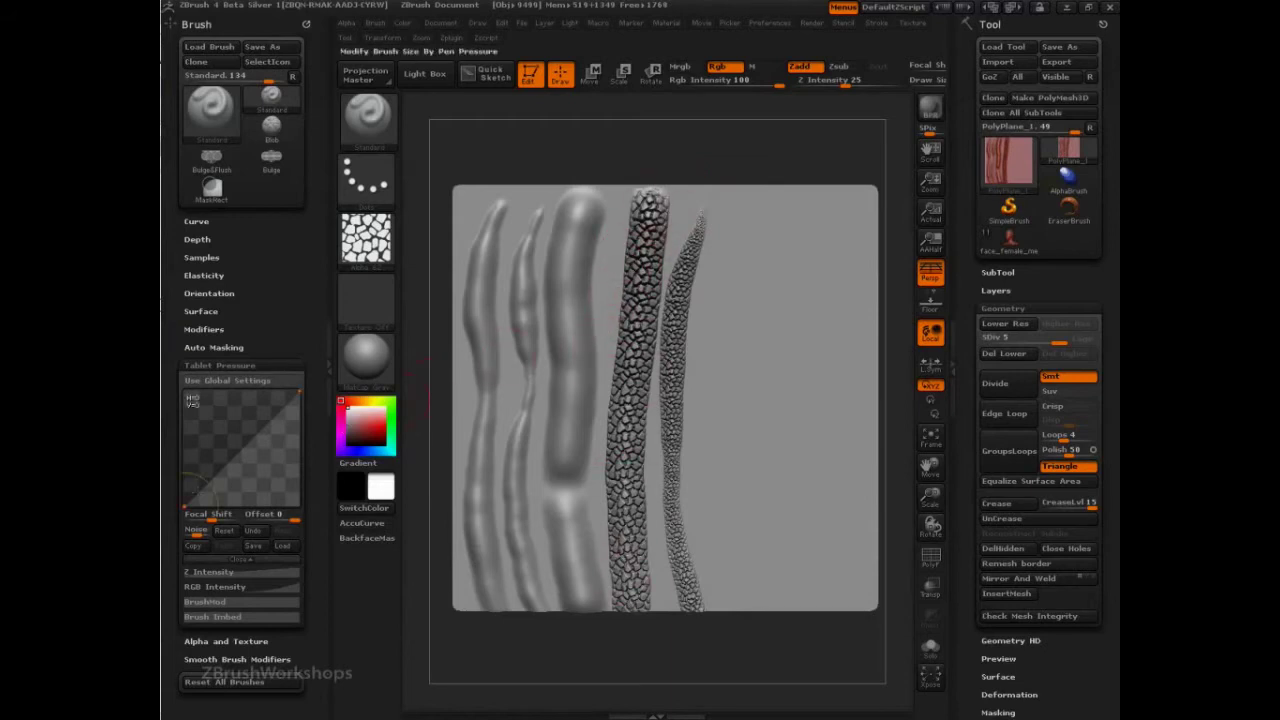
Set the Size pressure curve's start point about a quarter of the way up, close it, and open the Z Intensity curve.
drag(186, 505, 192, 392)
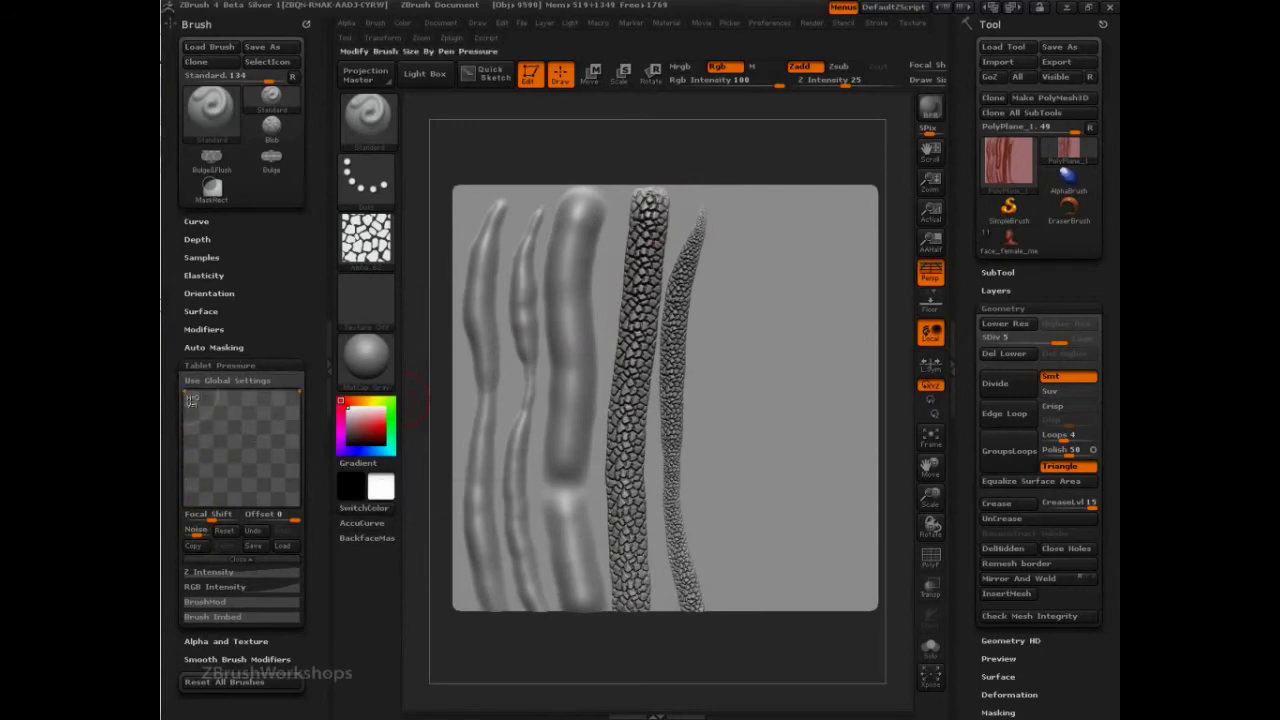
drag(186, 393, 186, 476)
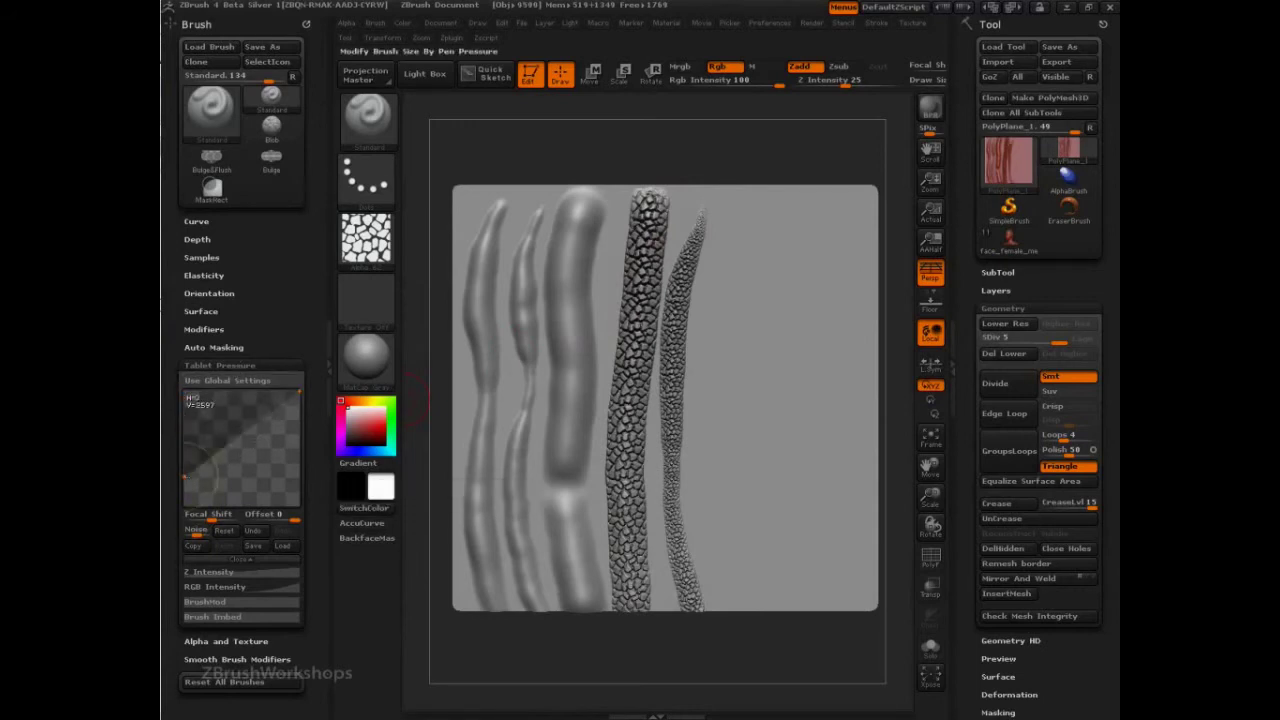
click(240, 559)
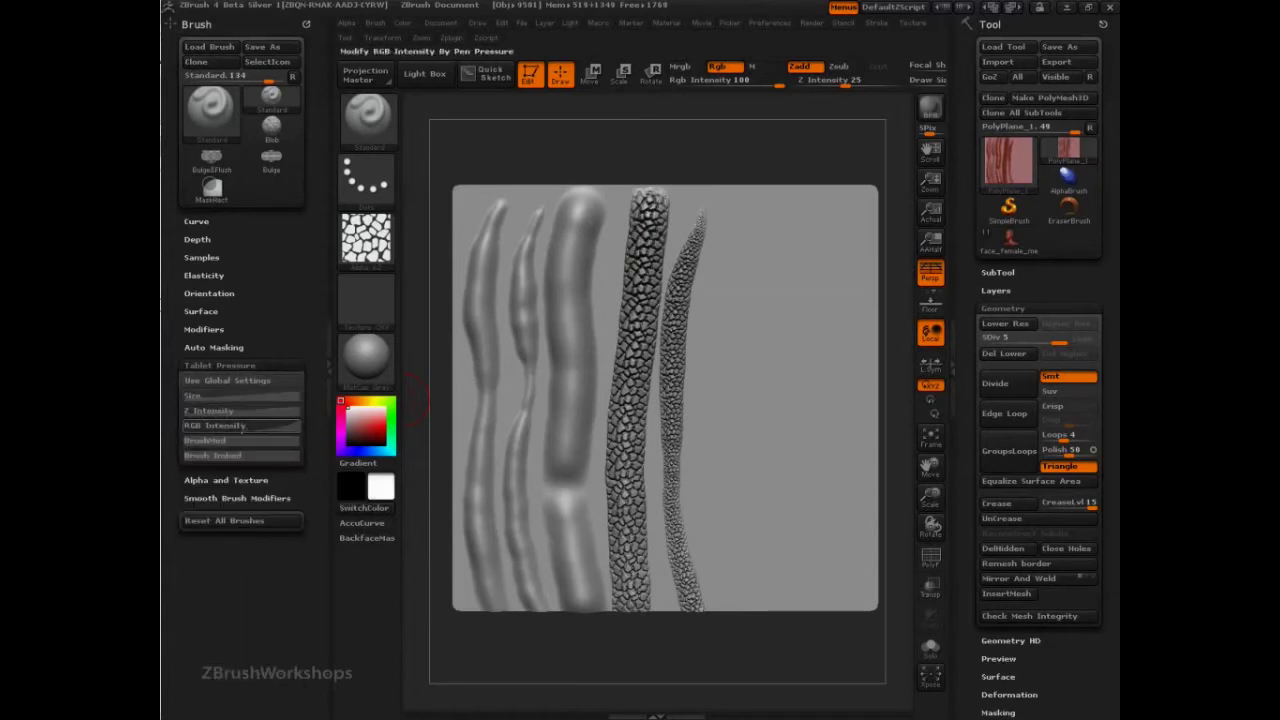
click(240, 411)
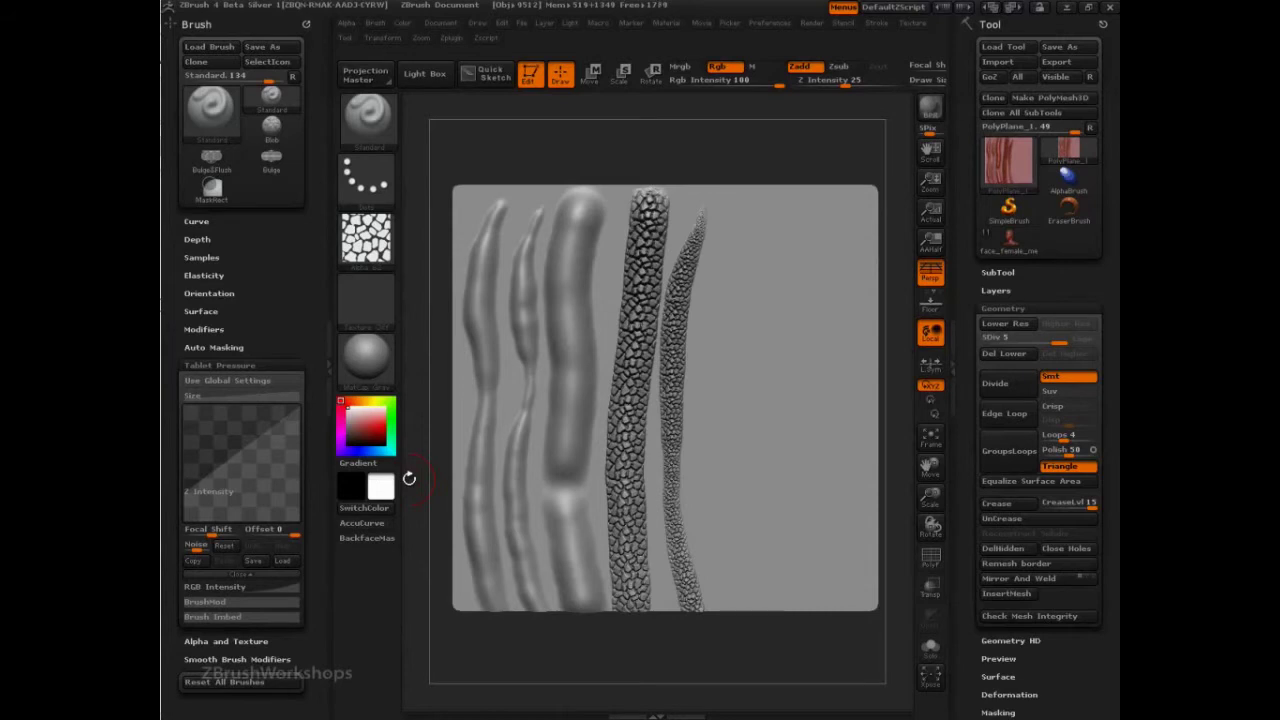
Examine the brush's Depth settings, including Imbed and Gravity Strength.
click(197, 238)
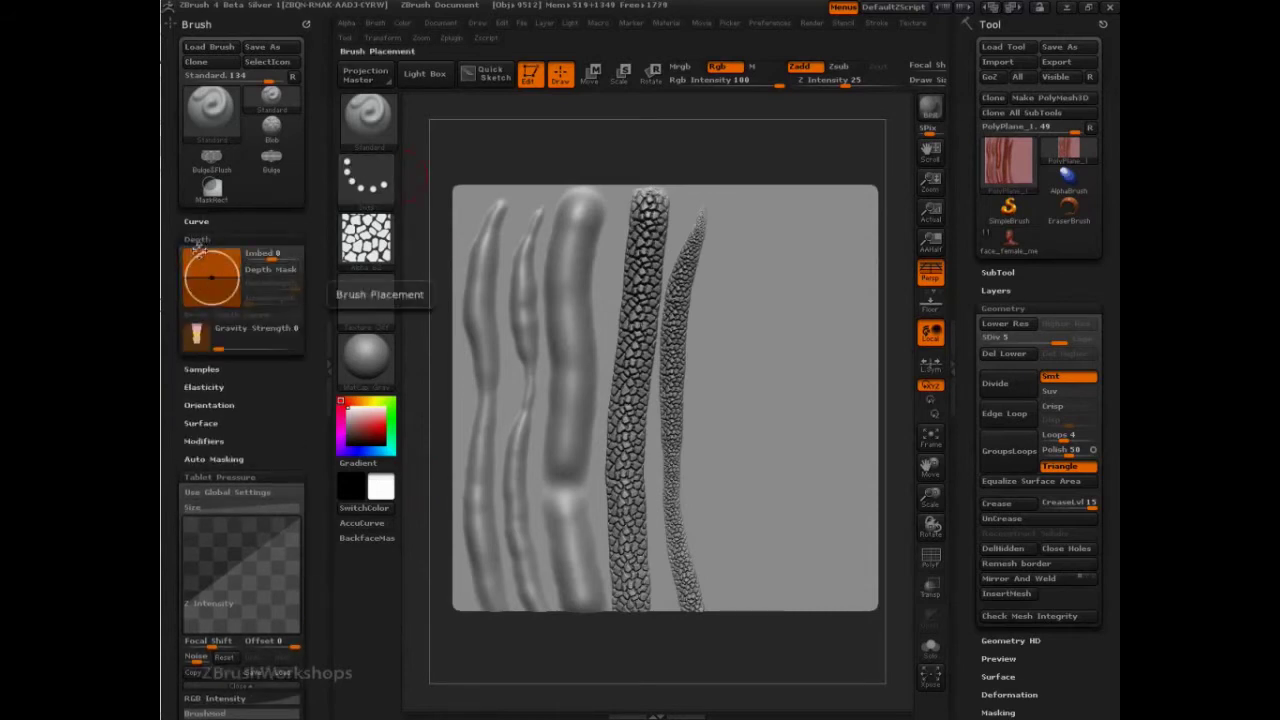
click(203, 236)
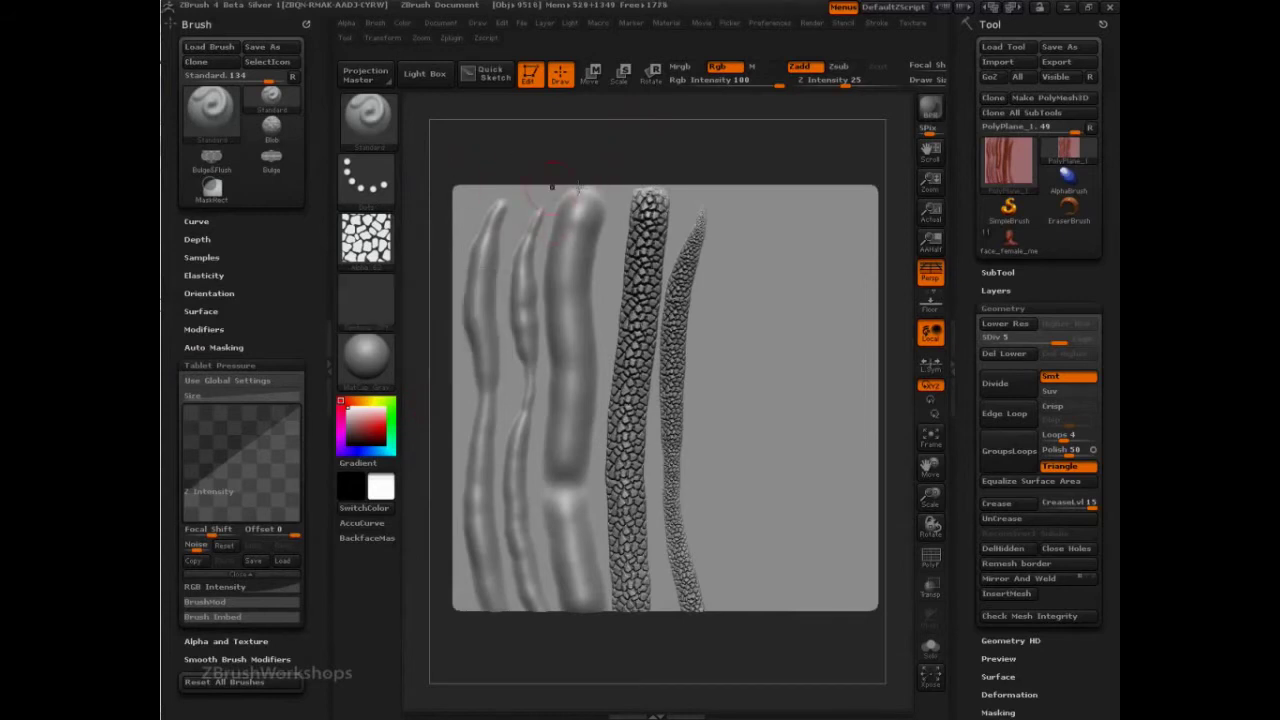
click(196, 240)
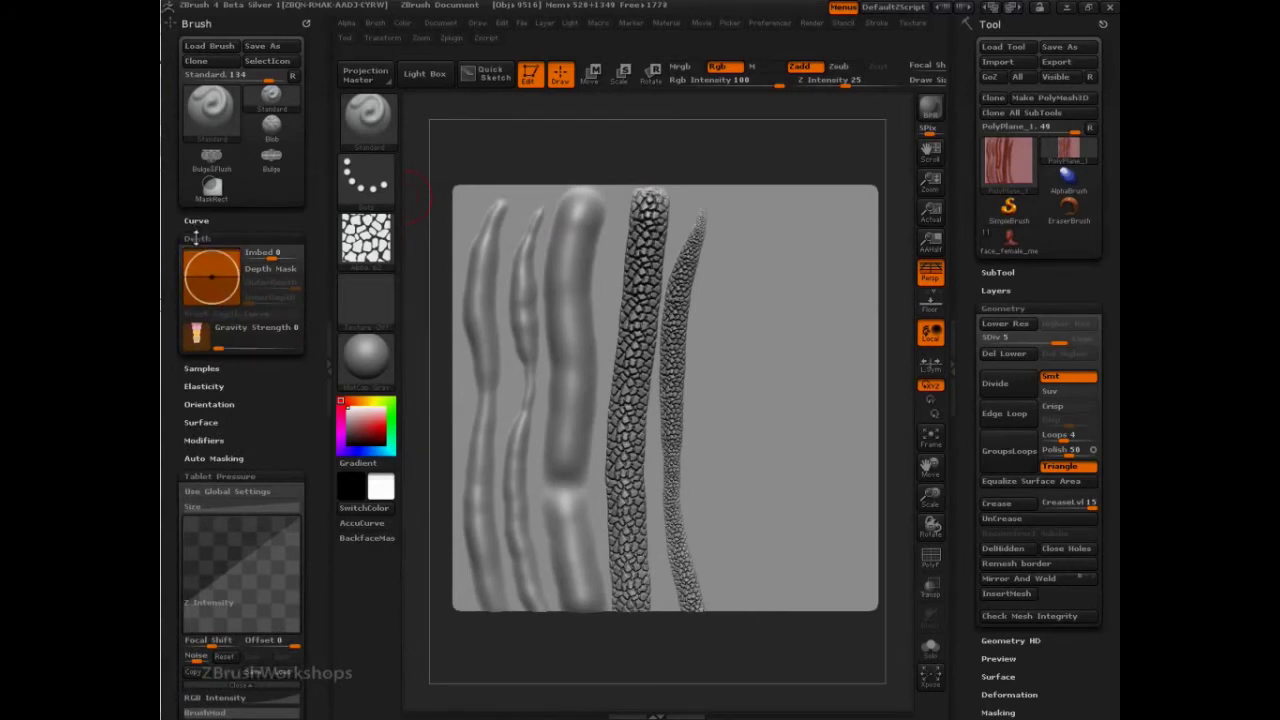
click(196, 238)
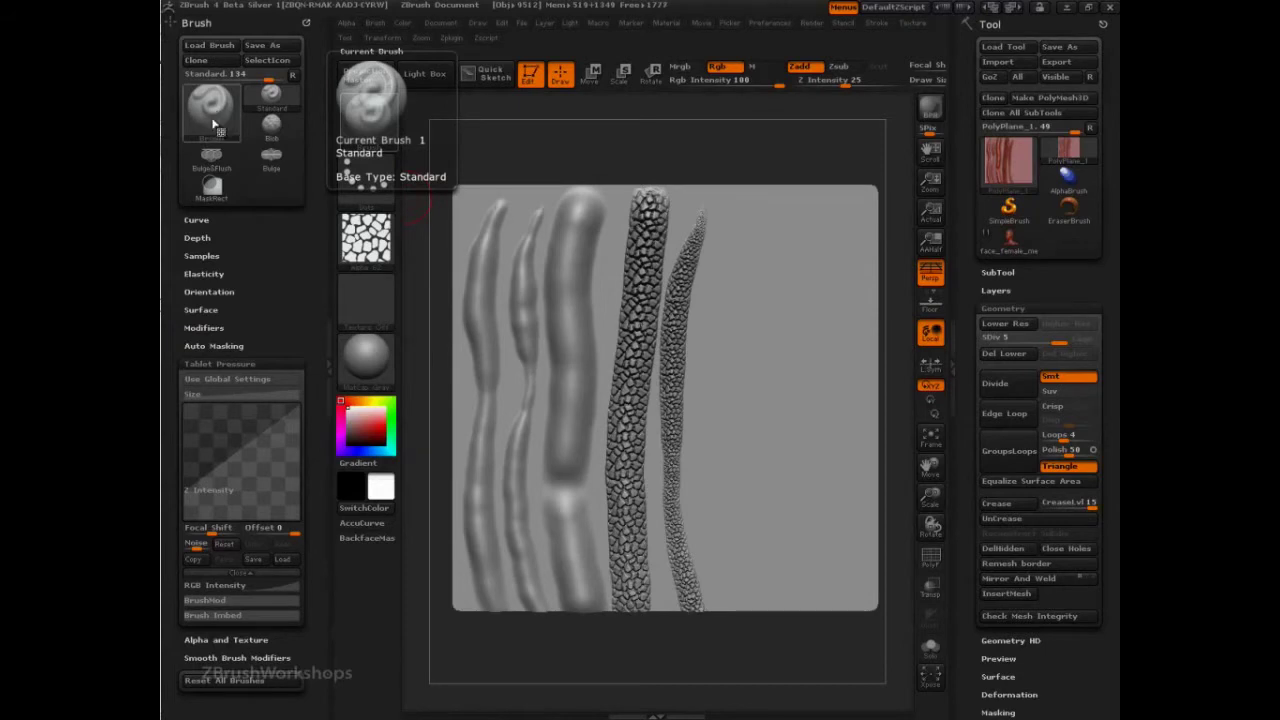
click(205, 237)
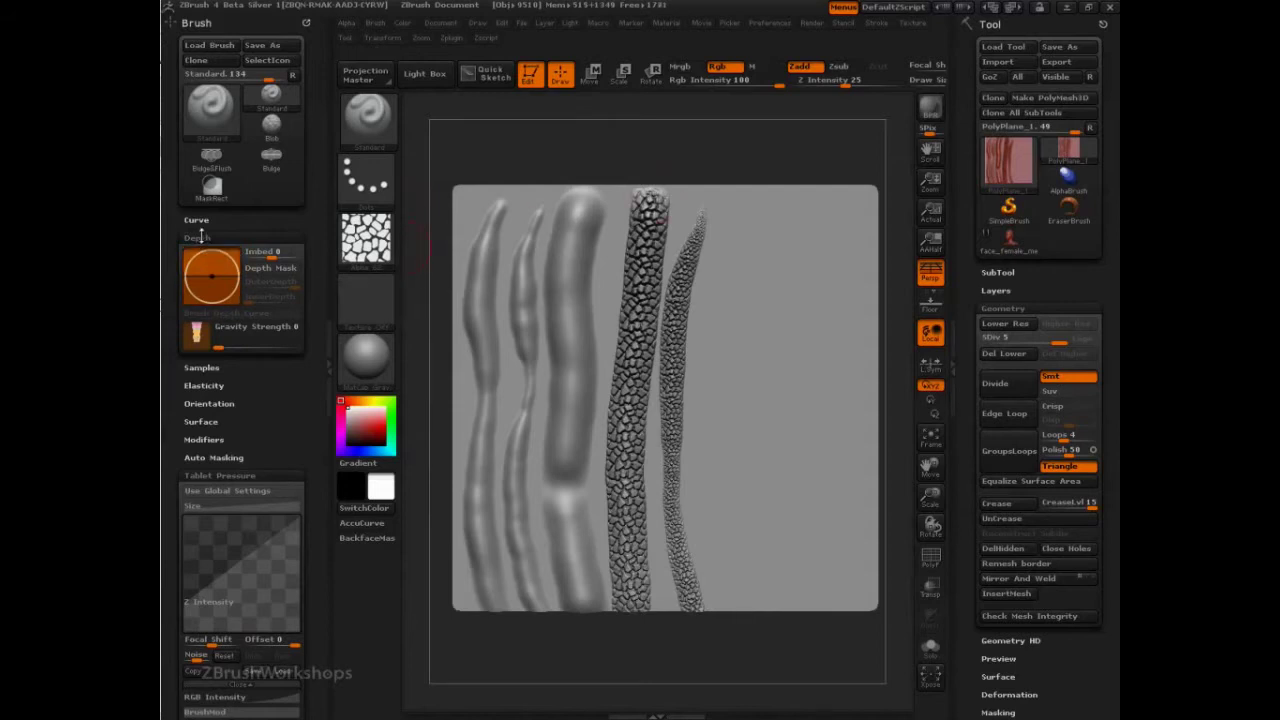
click(197, 238)
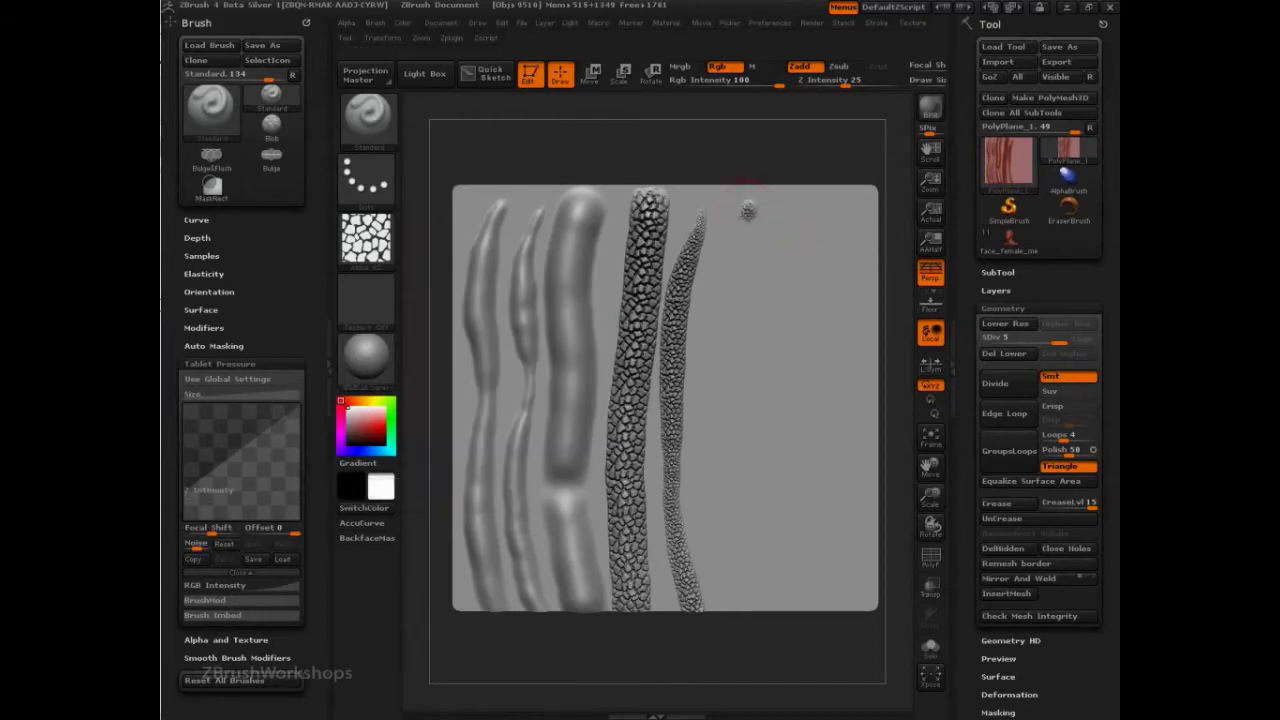
Sculpt two adjacent half-length textured strokes with varying pressure on the right part of the plane.
mouse_move(747, 211)
mouse_down()
mouse_move(733, 292)
mouse_move(743, 432)
mouse_up()
drag(789, 166, 725, 160)
mouse_move(767, 226)
mouse_down()
mouse_move(757, 318)
mouse_move(773, 430)
mouse_up()
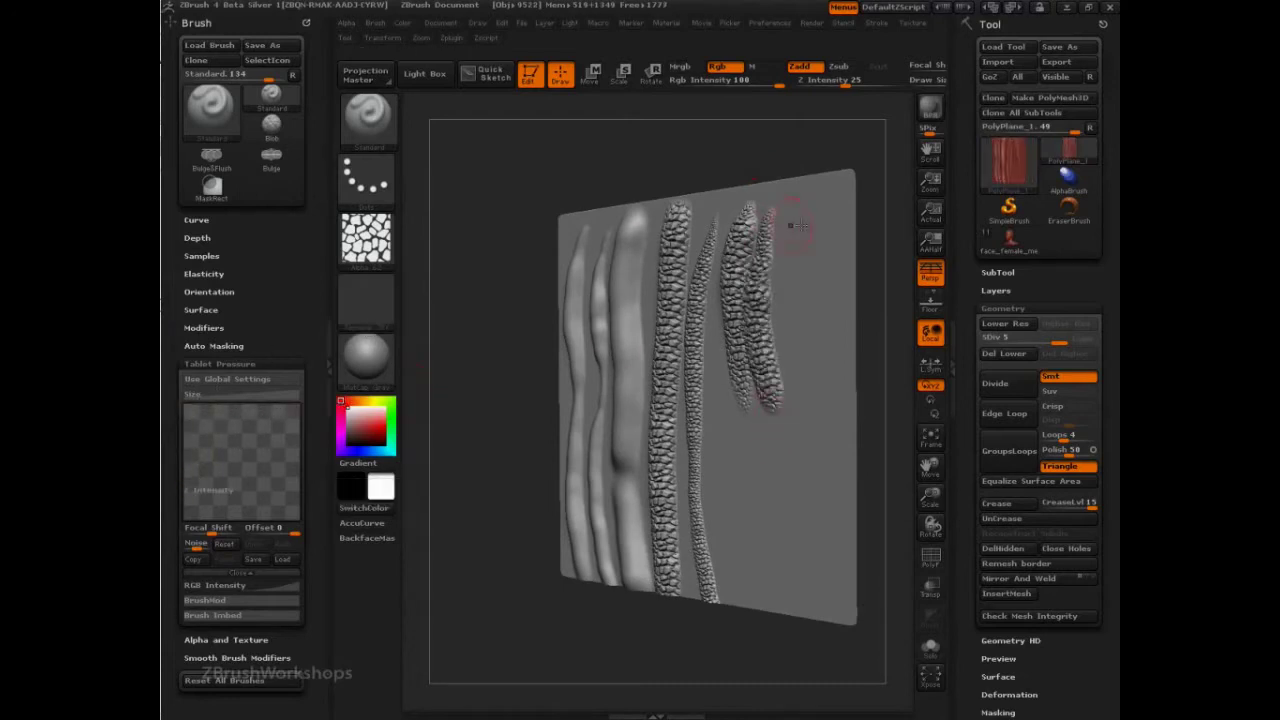
With the Z Intensity pressure curve flat at maximum, sculpt another textured stroke near the plane's right edge and inspect its relief.
drag(800, 210, 805, 478)
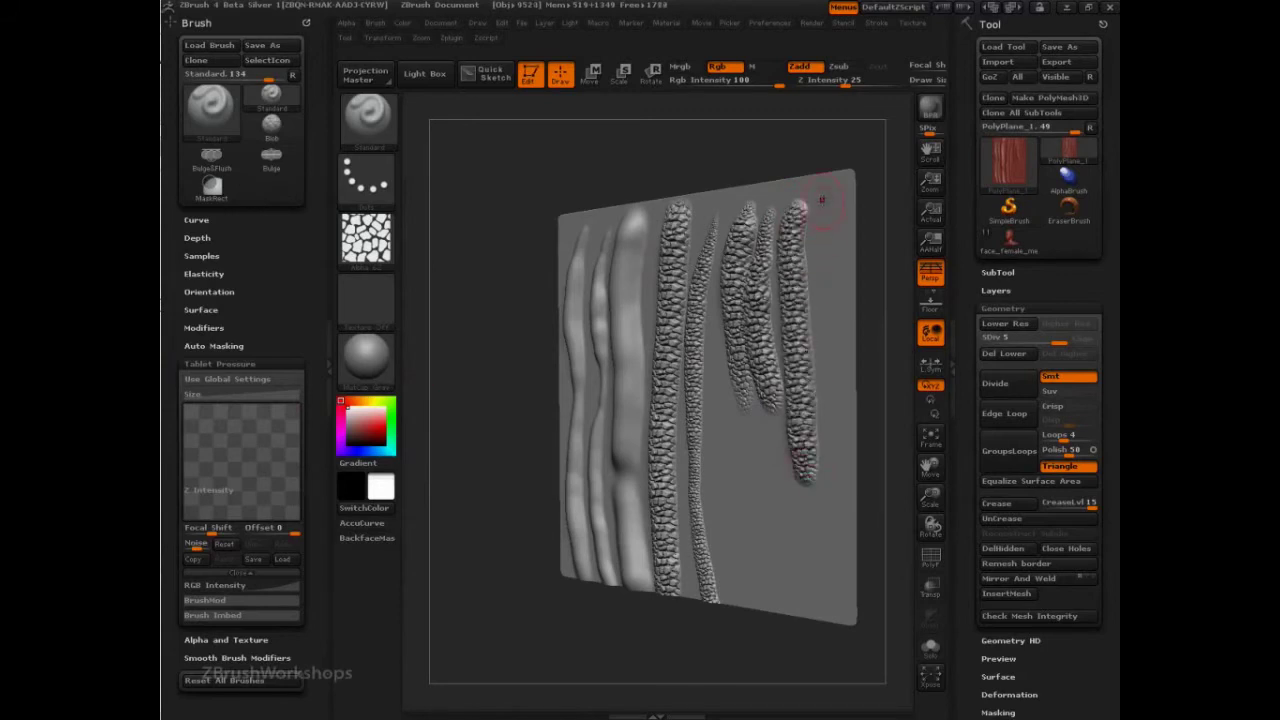
drag(795, 168, 783, 177)
alt+drag(800, 134, 785, 202)
alt+drag(849, 302, 889, 245)
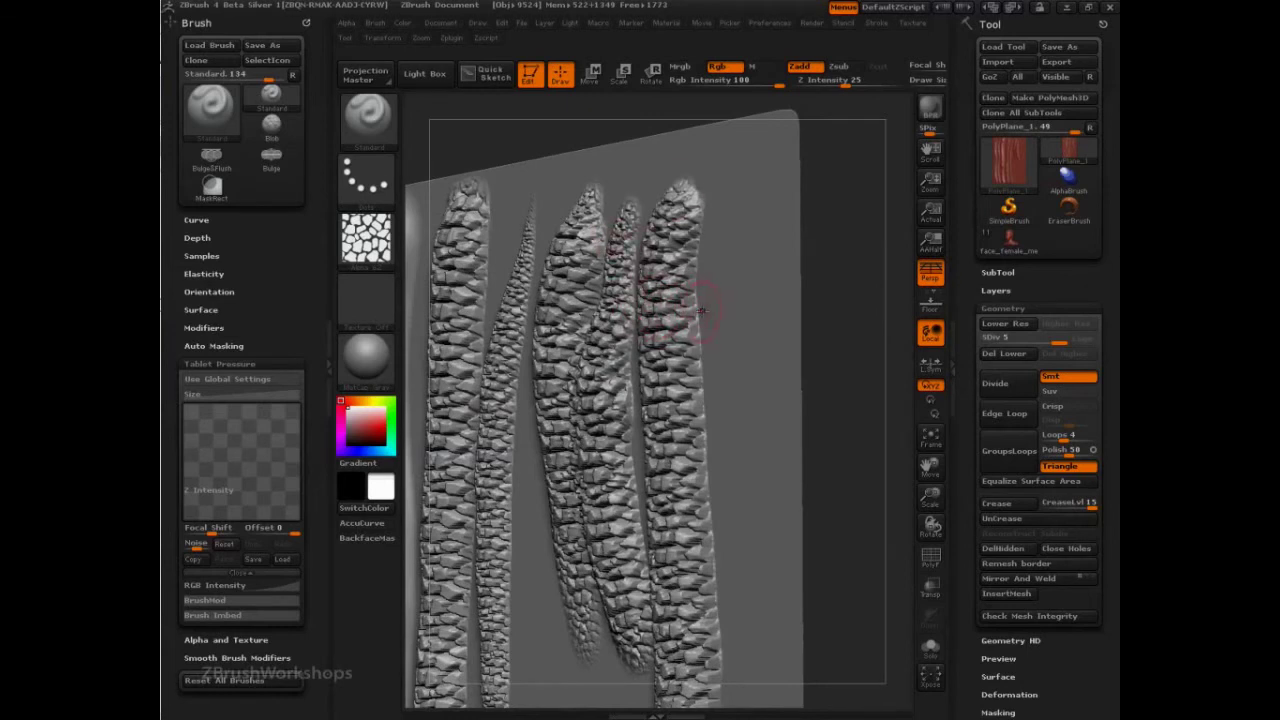
Replace the last two textured strokes with a shorter tapering stroke sculpted with the Z Intensity pressure curve starting at zero.
key(ctrl+z)
key(ctrl+z)
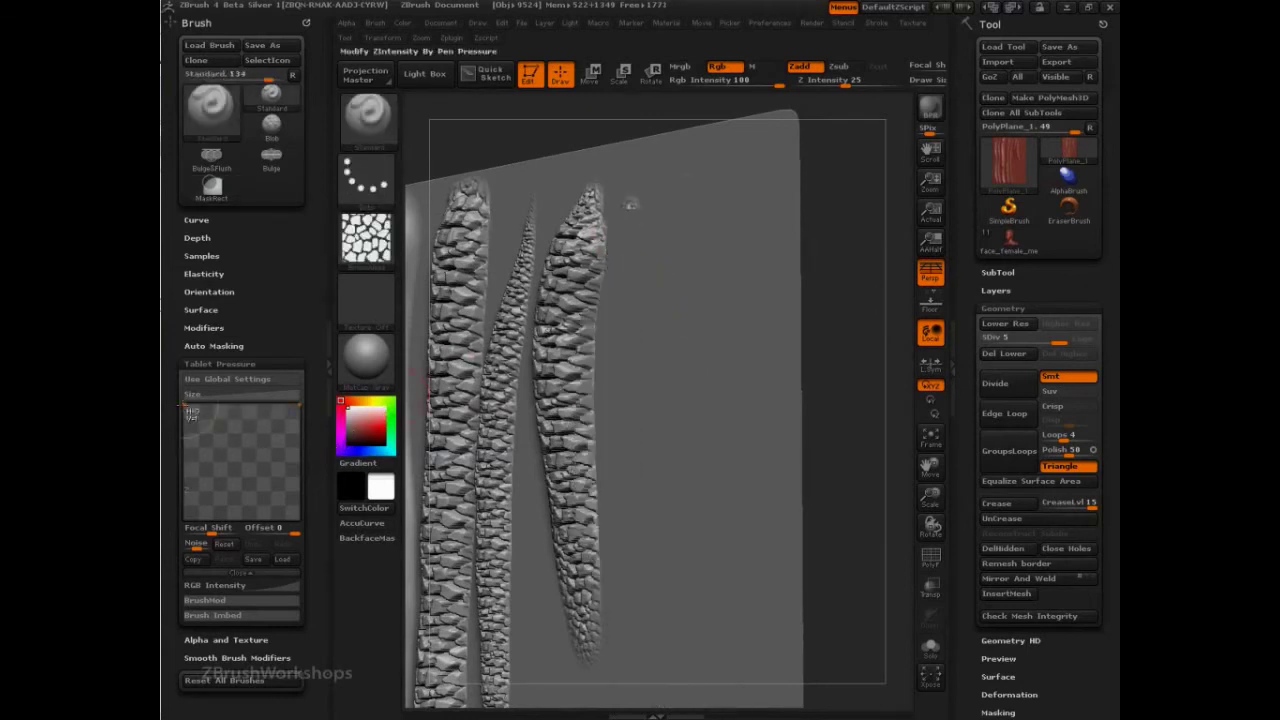
drag(183, 405, 184, 519)
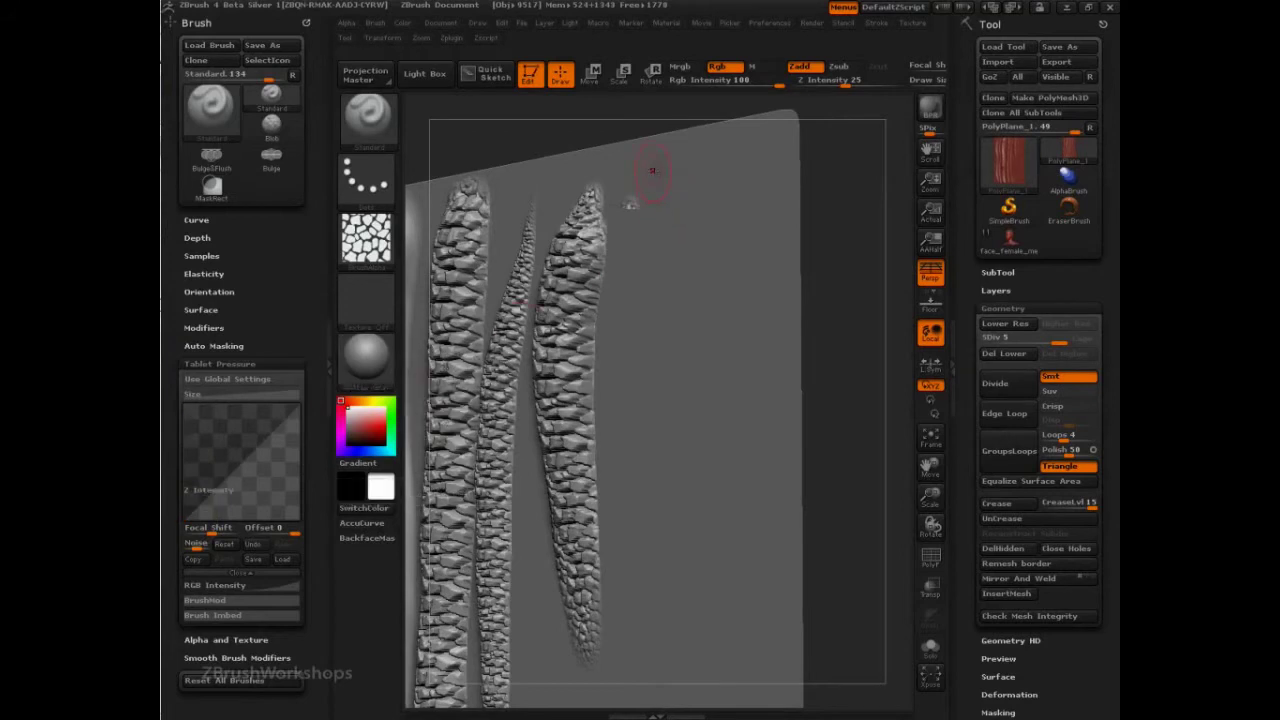
mouse_move(650, 205)
mouse_down()
mouse_move(635, 315)
mouse_move(657, 485)
mouse_up()
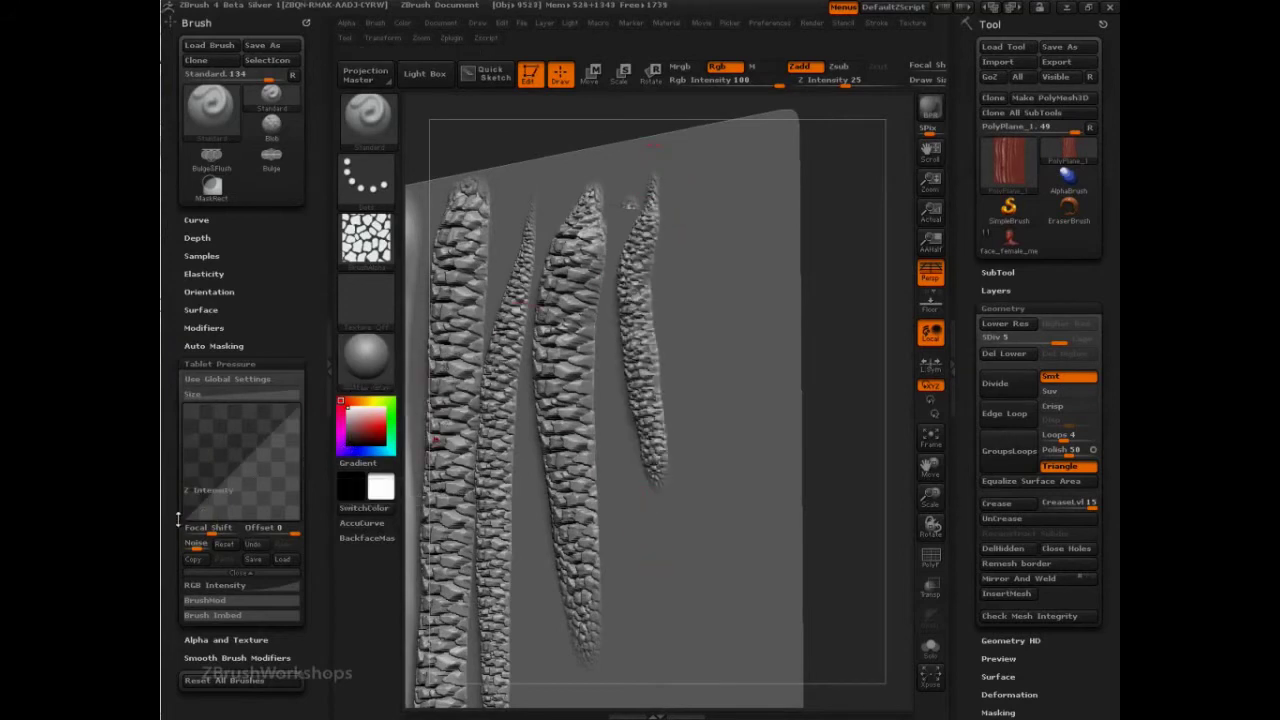
Sculpt two more textured strokes, one with the Z Intensity curve's start raised near maximum and one with the Size curve flat at maximum.
drag(184, 518, 184, 426)
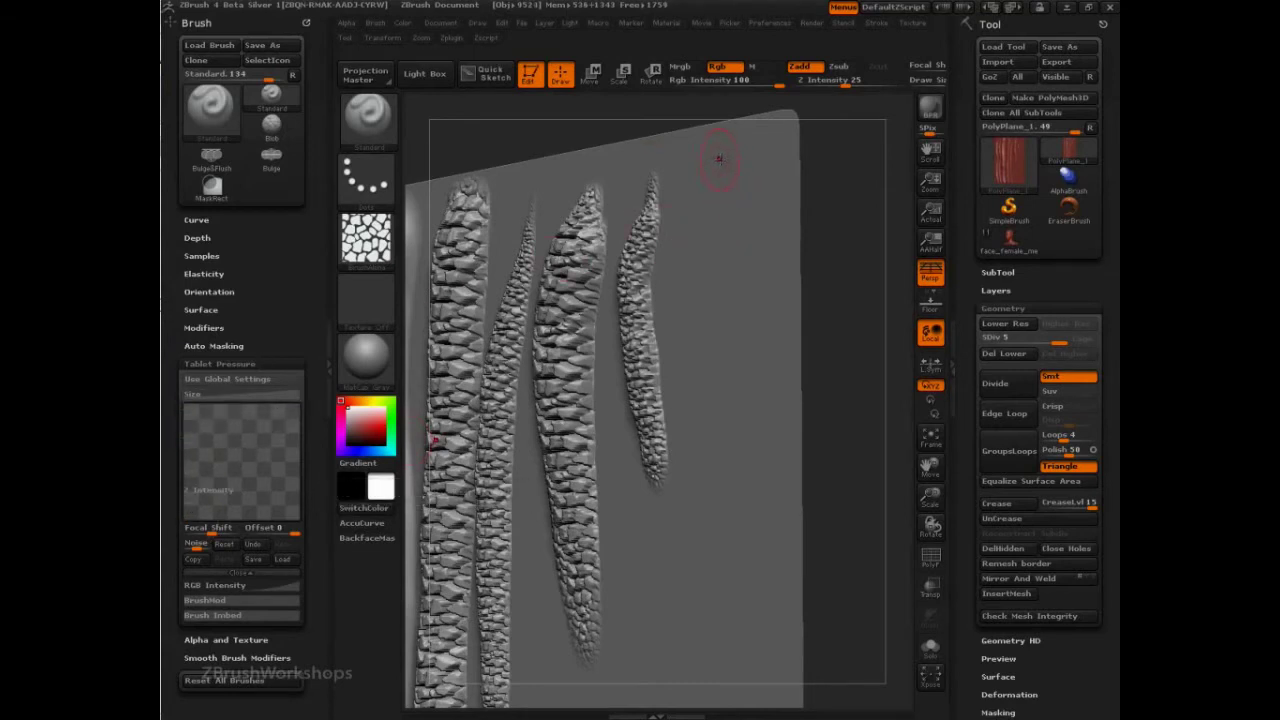
mouse_move(718, 163)
mouse_down()
mouse_move(704, 278)
mouse_move(728, 545)
mouse_up()
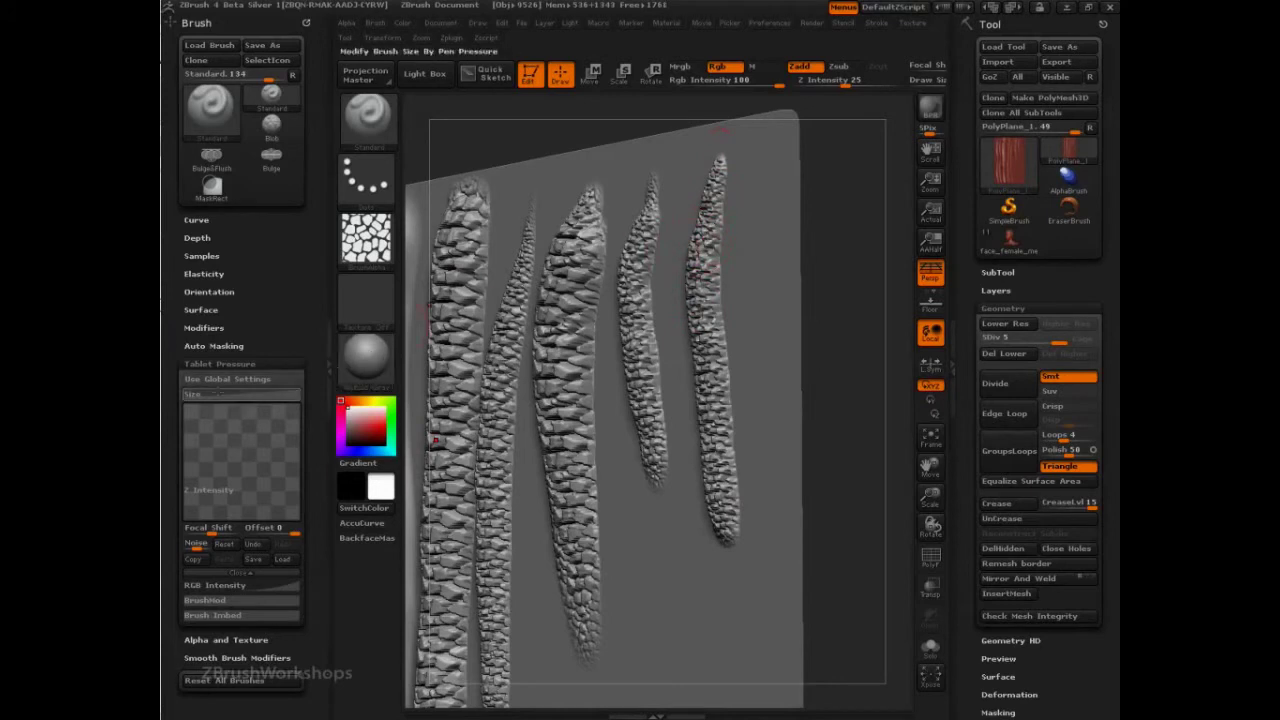
click(240, 393)
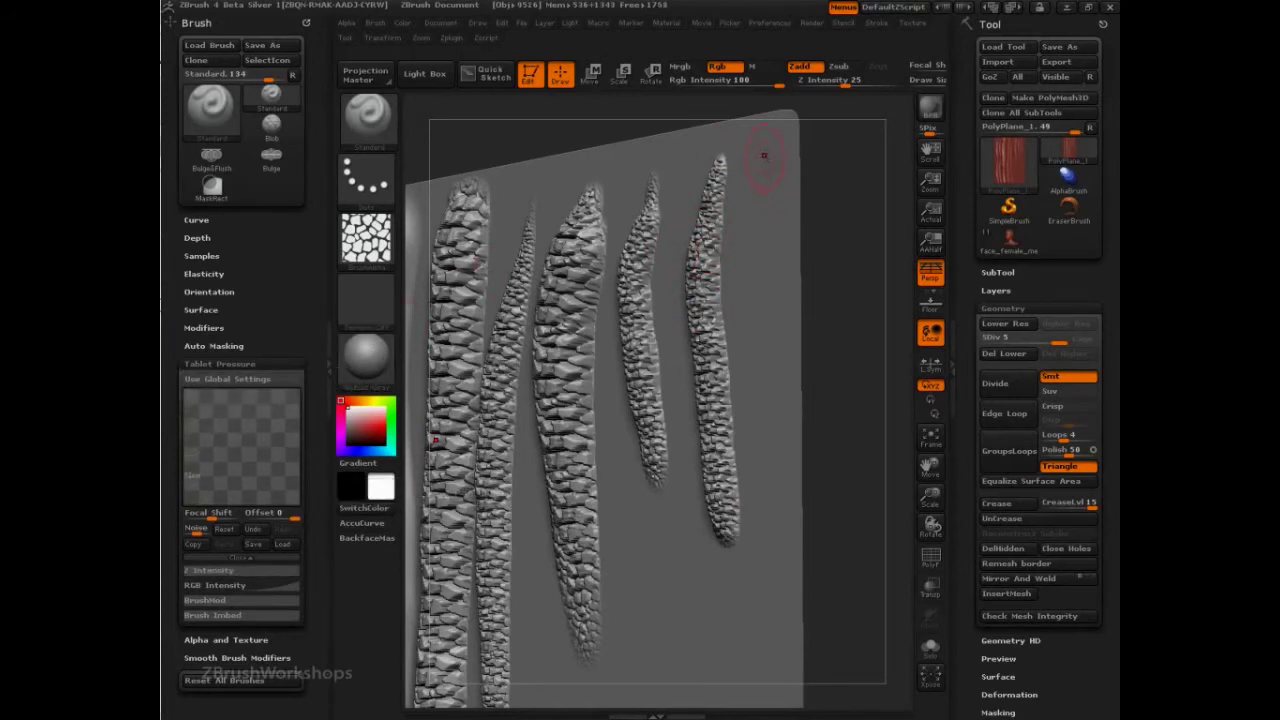
drag(764, 155, 762, 600)
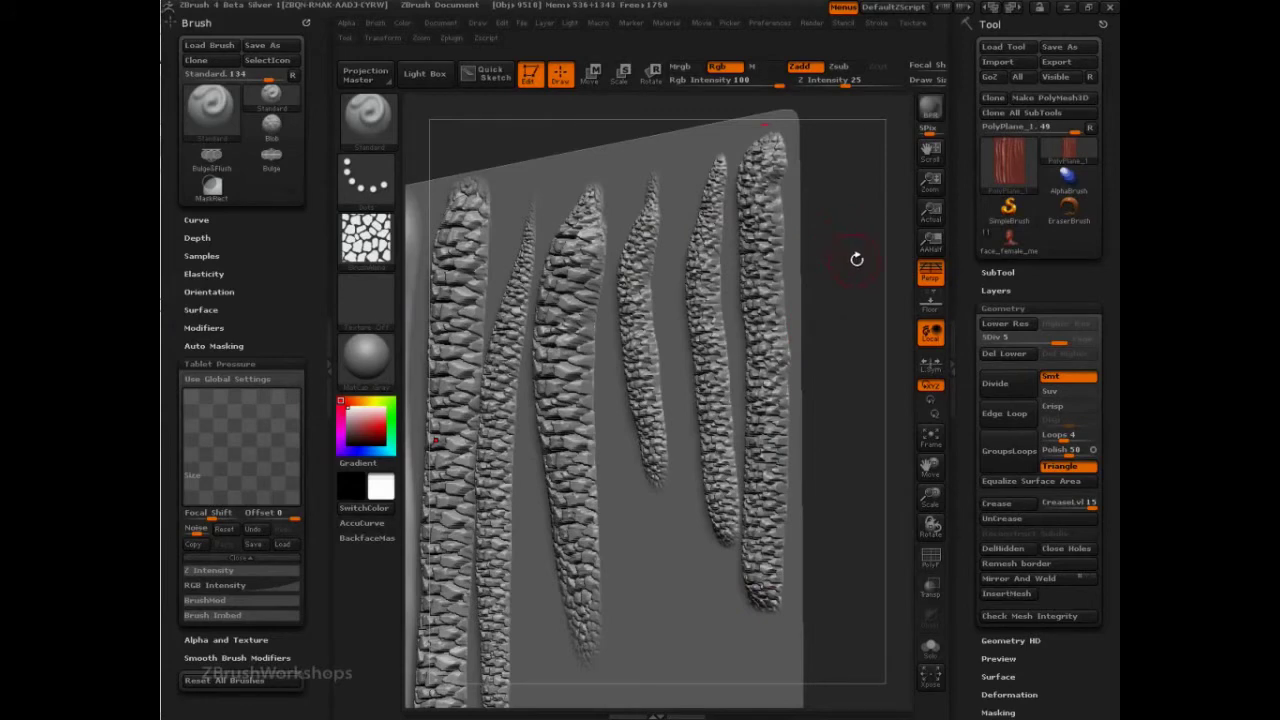
Undo the textured strokes on the plane and turn the brush's alpha off.
key(ctrl+z)
key(ctrl+z)
key(ctrl+z)
click(367, 238)
click(435, 256)
key(ctrl)
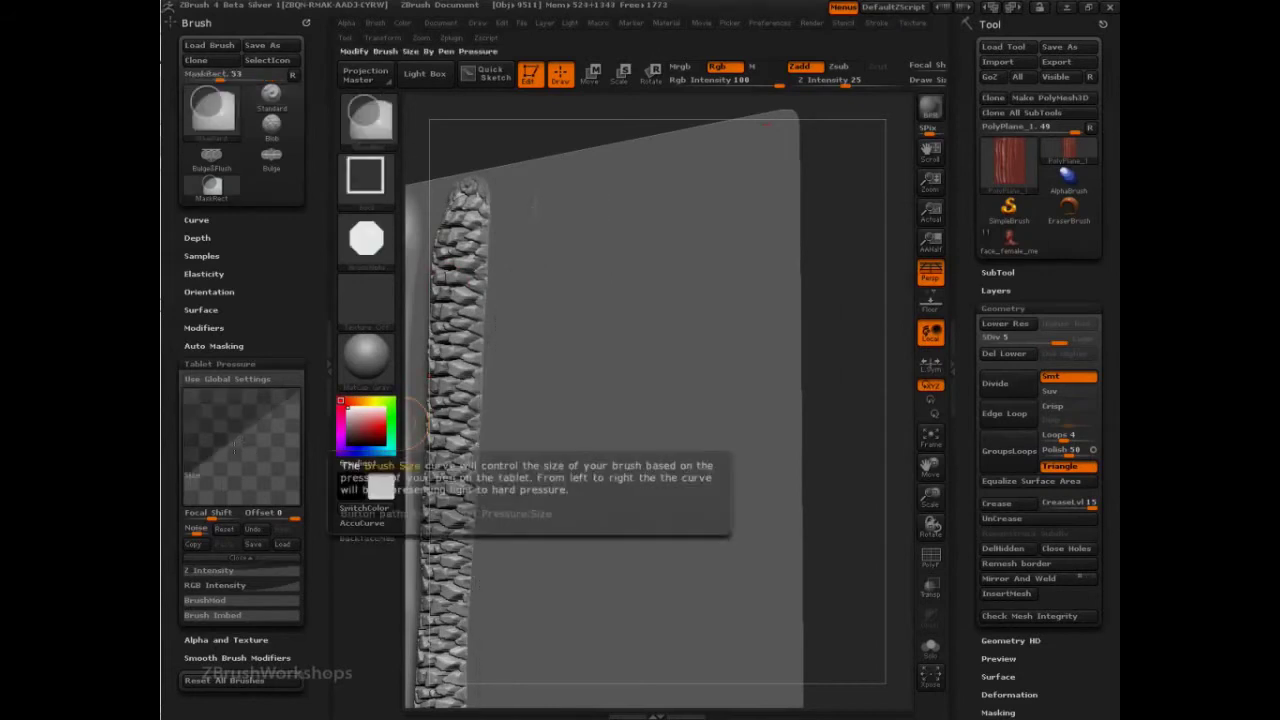
key(ctrl+z)
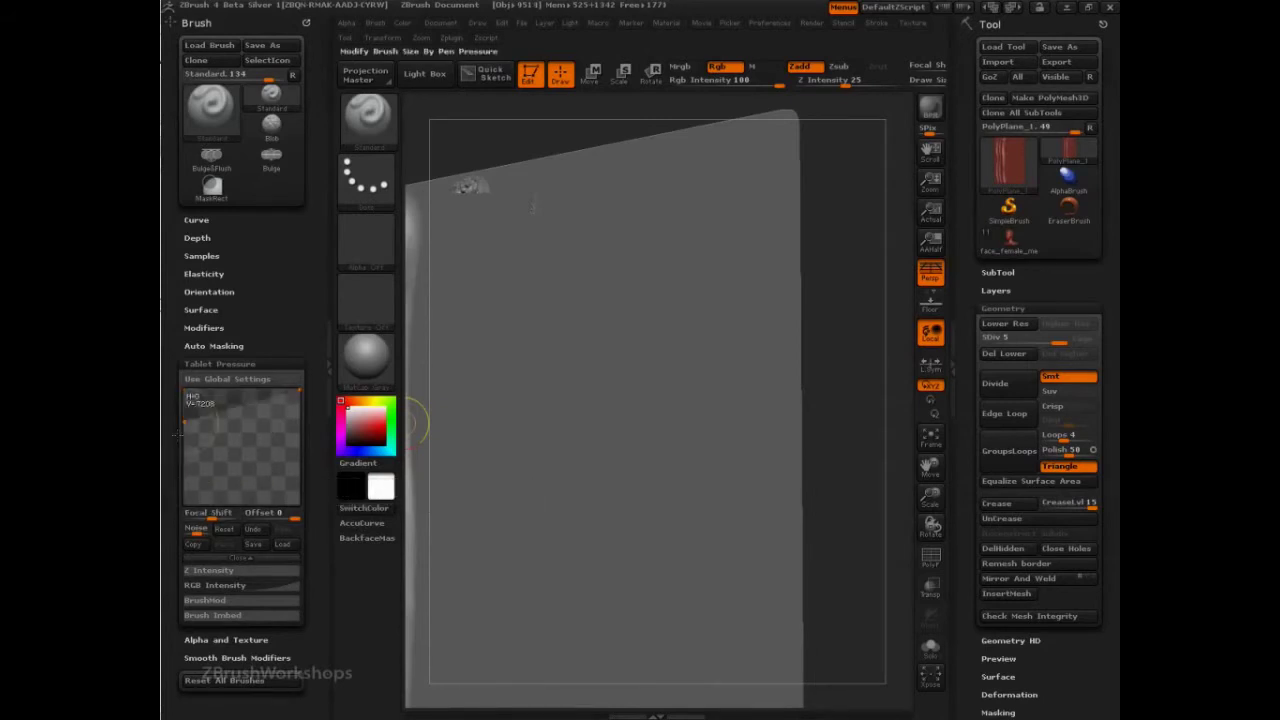
Set the Z Intensity and Size pressure curves to start about a quarter of the way up and undo the leftover marks on the plane.
click(215, 570)
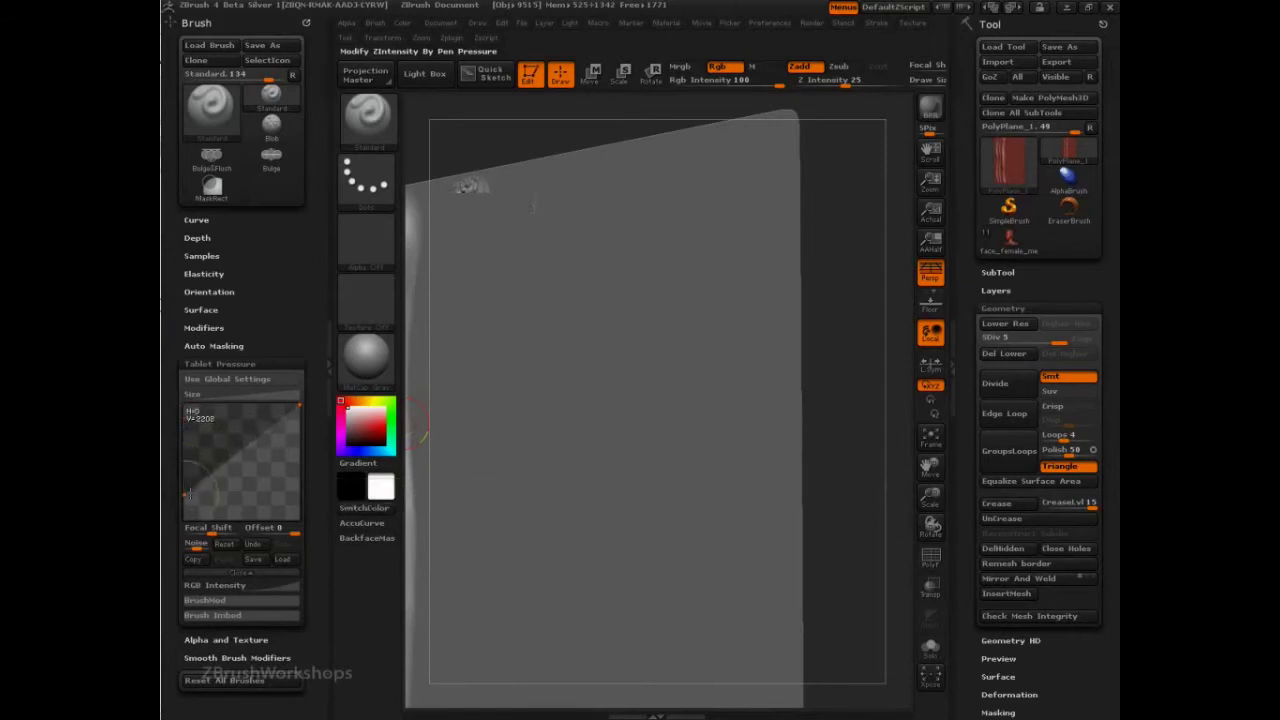
click(195, 394)
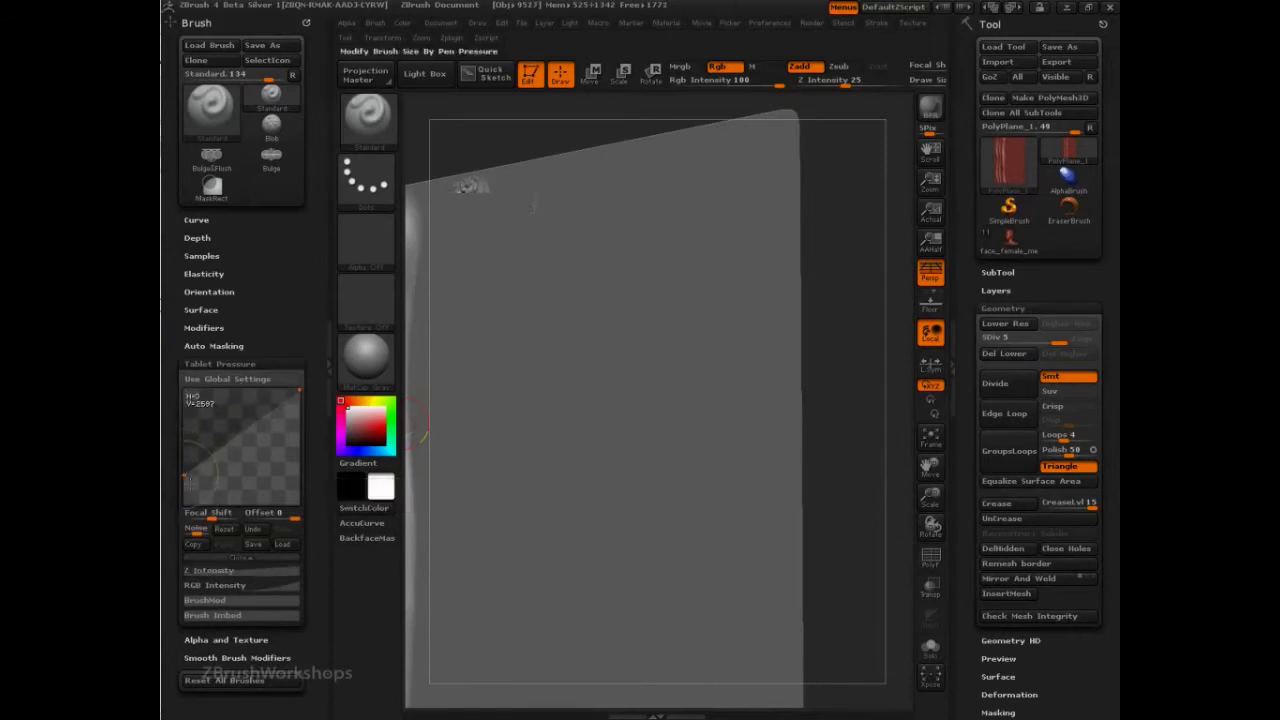
click(236, 560)
key(ctrl+z)
key(ctrl+z)
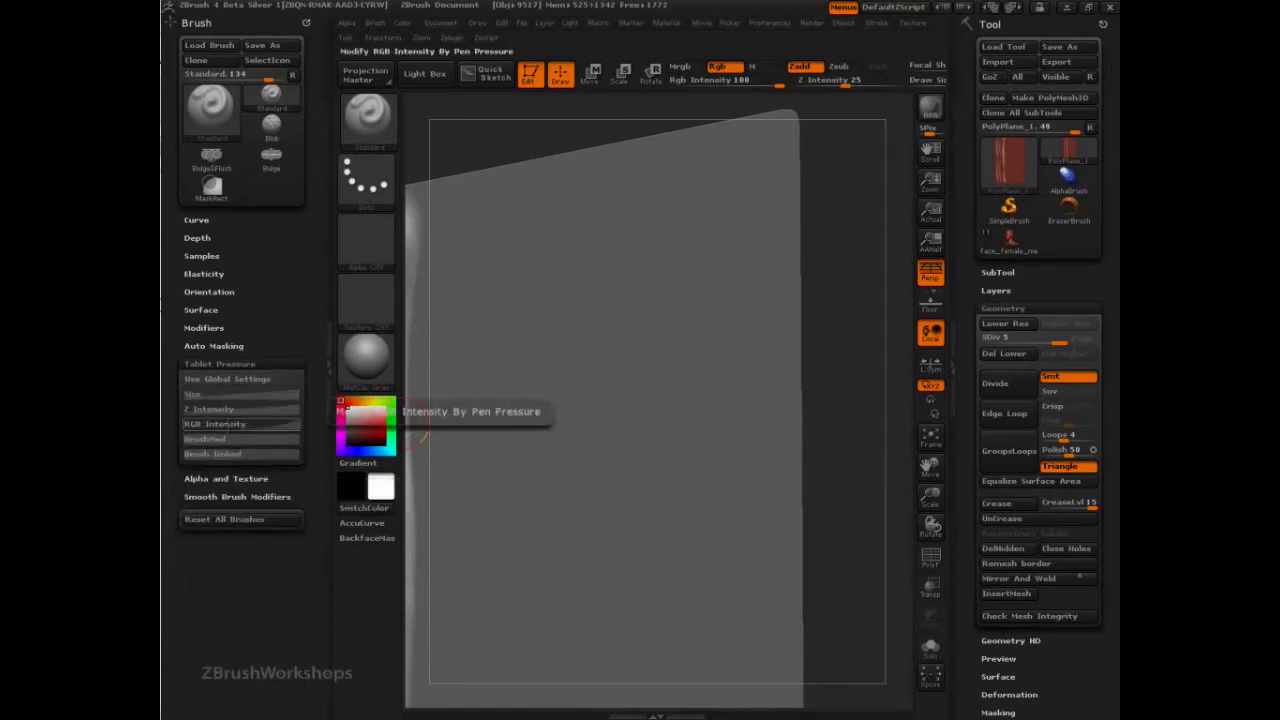
Set the Focal Shift of the RGB Intensity pressure curve to 75.
click(215, 424)
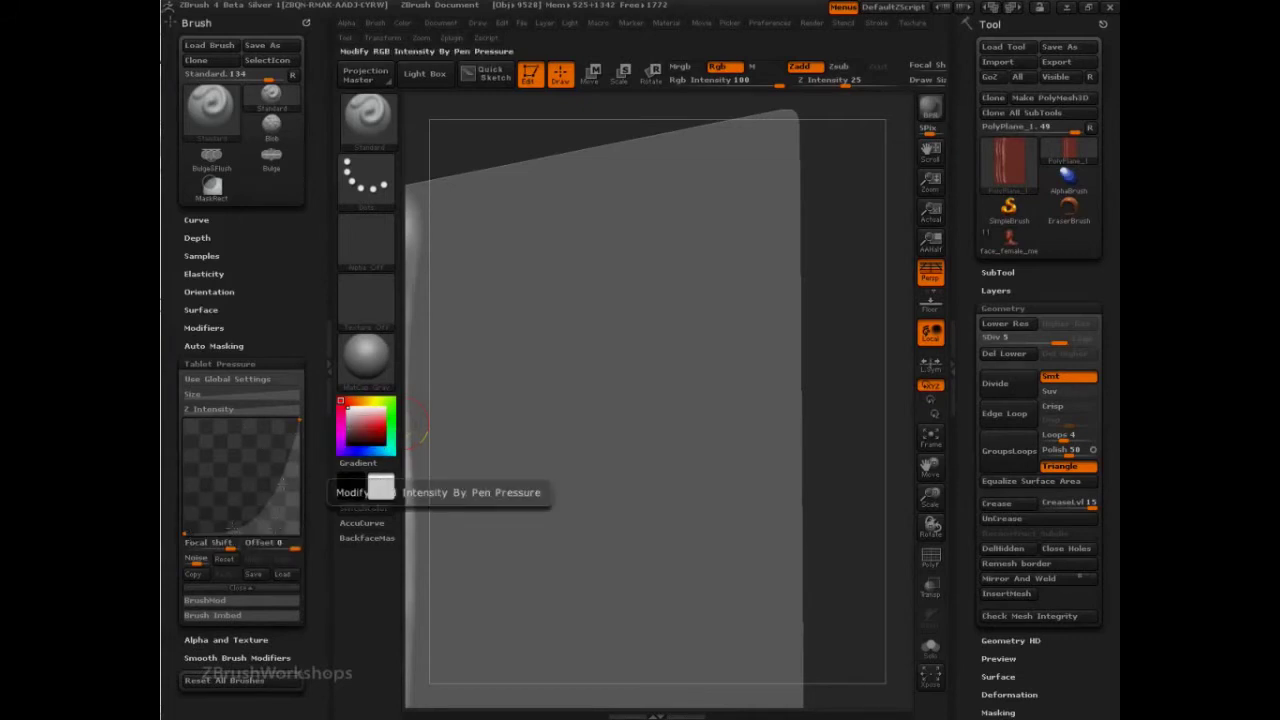
mouse_move(230, 548)
mouse_down()
mouse_move(190, 548)
mouse_move(231, 549)
mouse_up()
mouse_move(279, 456)
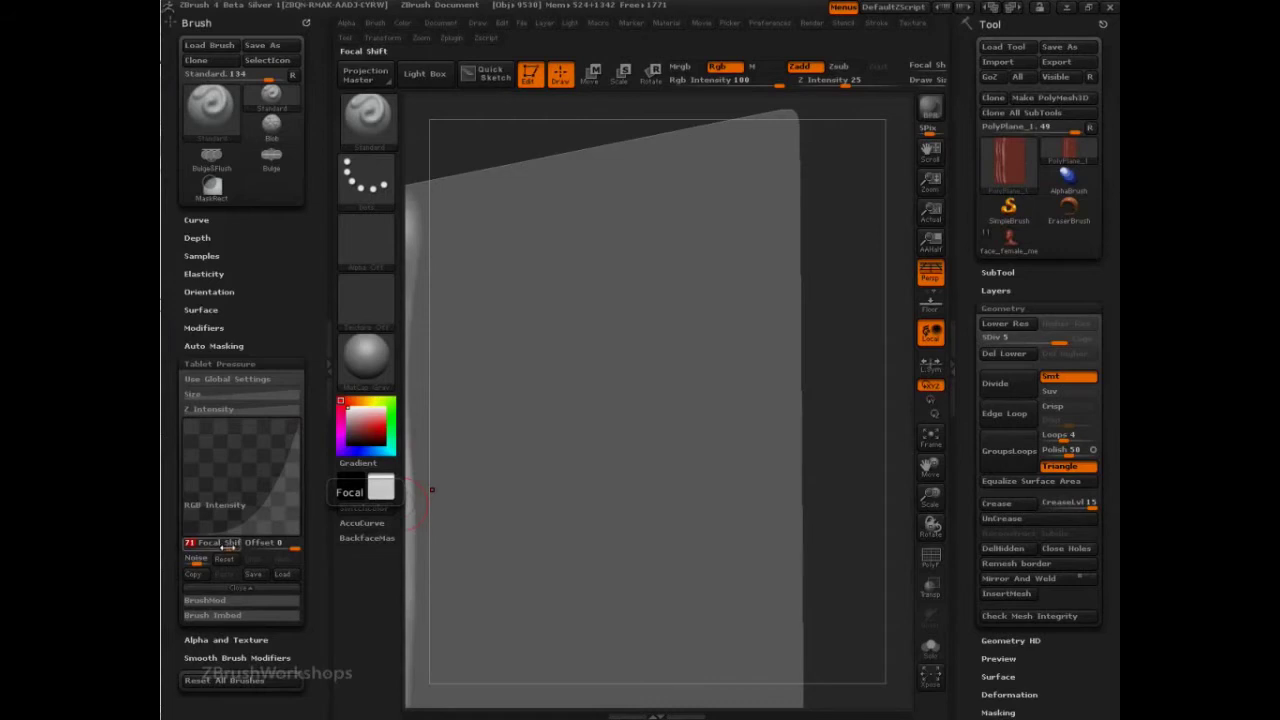
mouse_move(230, 548)
mouse_down()
mouse_move(212, 548)
mouse_move(230, 545)
mouse_up()
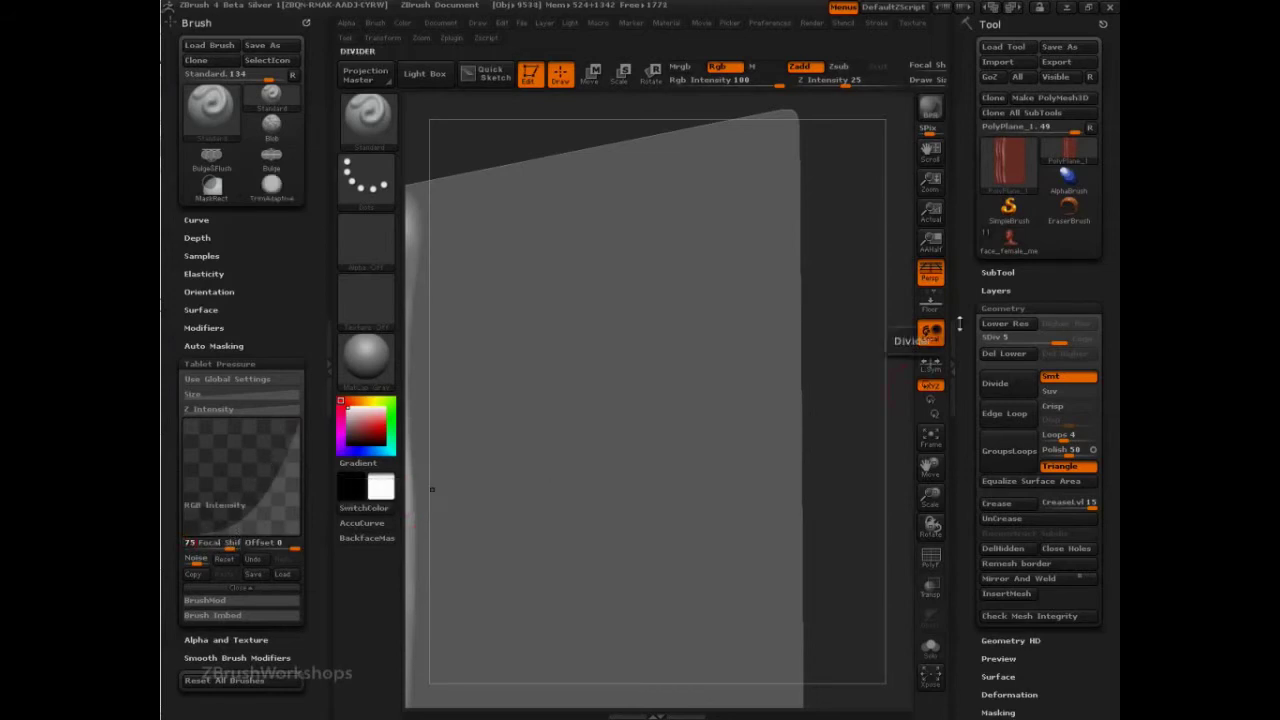
Examine the brush's BrushMod and Brush Imbed pressure curves, and collapse the curve editor.
mouse_move(855, 425)
mouse_down()
mouse_move(836, 424)
mouse_move(903, 454)
mouse_up()
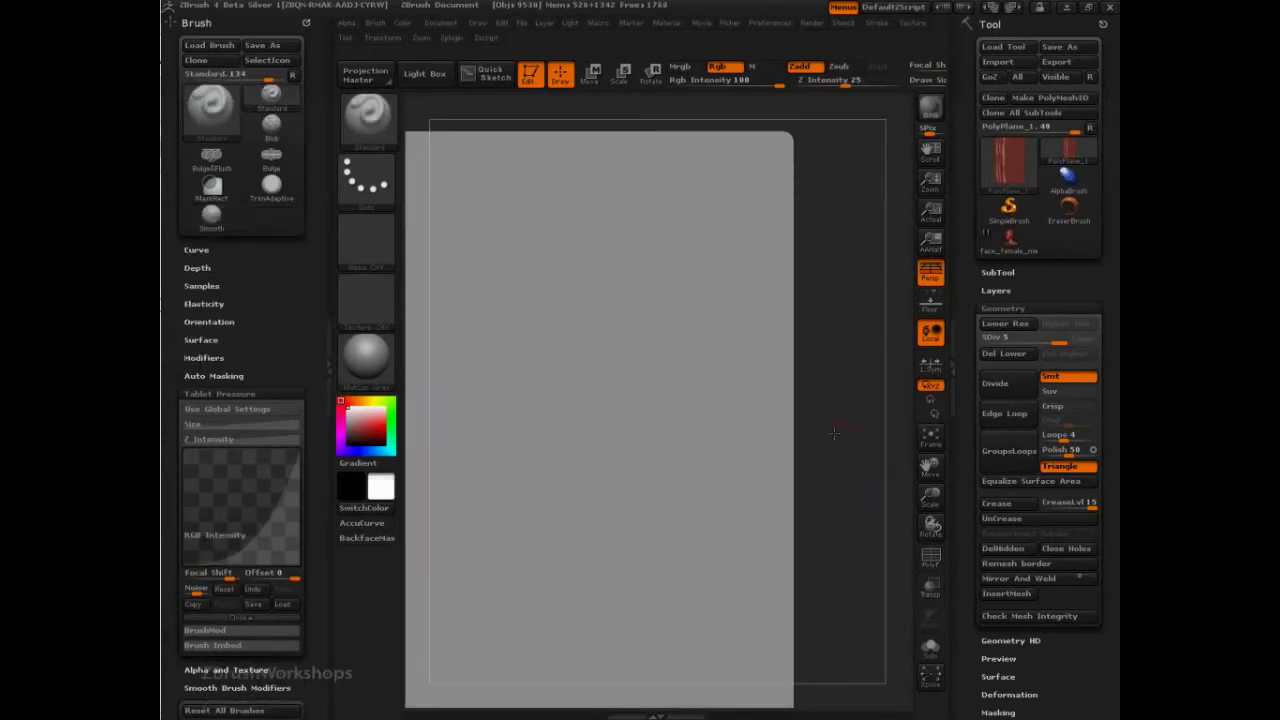
mouse_move(834, 433)
alt+mouse_down()
mouse_move(820, 457)
mouse_move(925, 466)
alt+mouse_up()
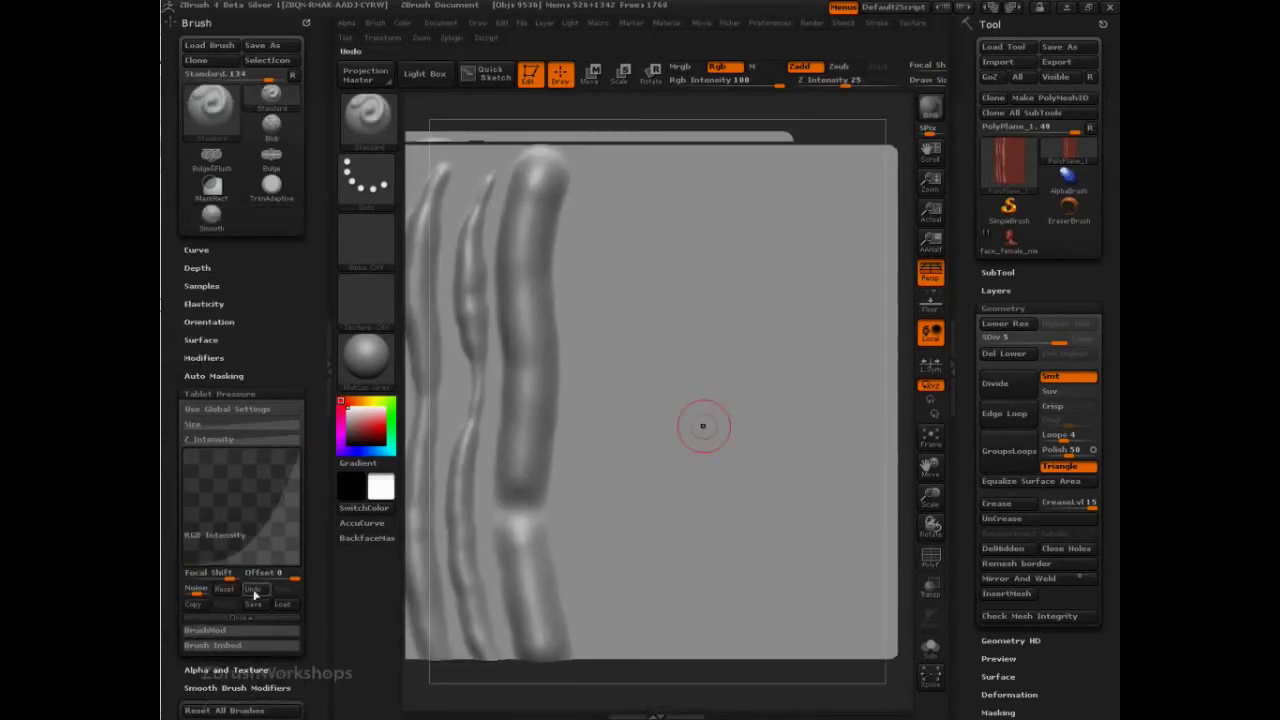
click(232, 630)
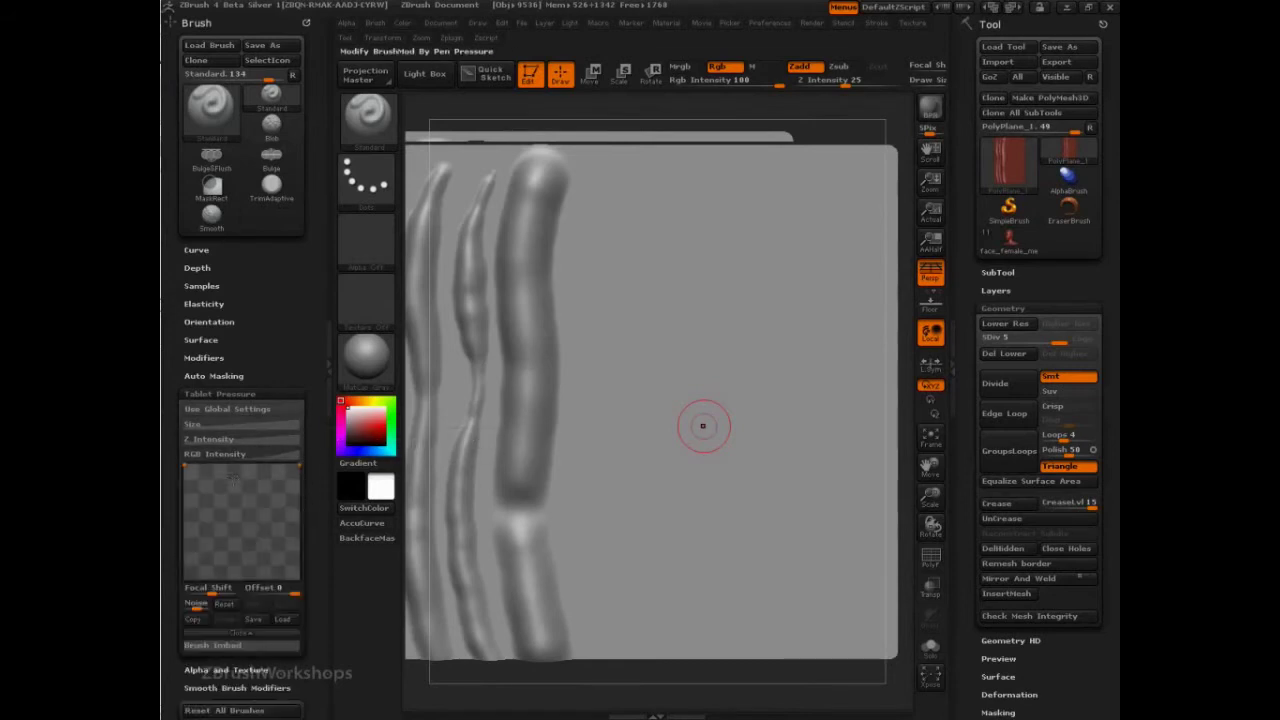
click(212, 645)
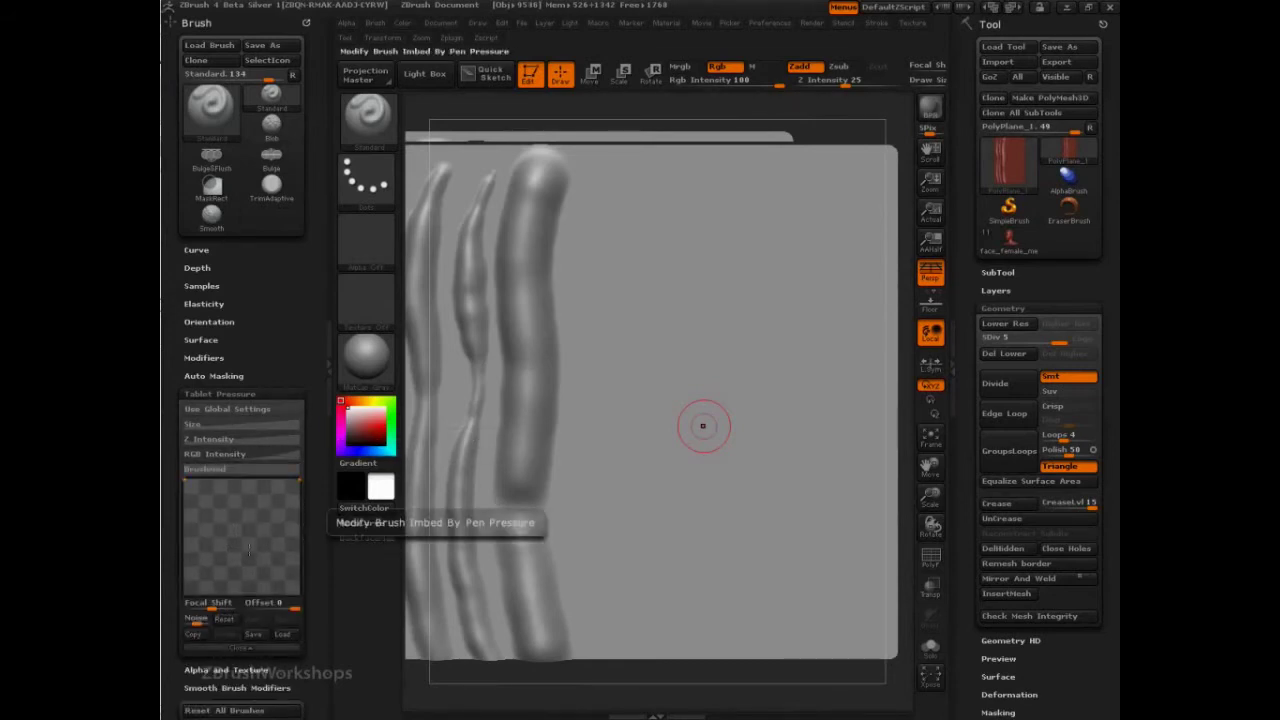
click(239, 648)
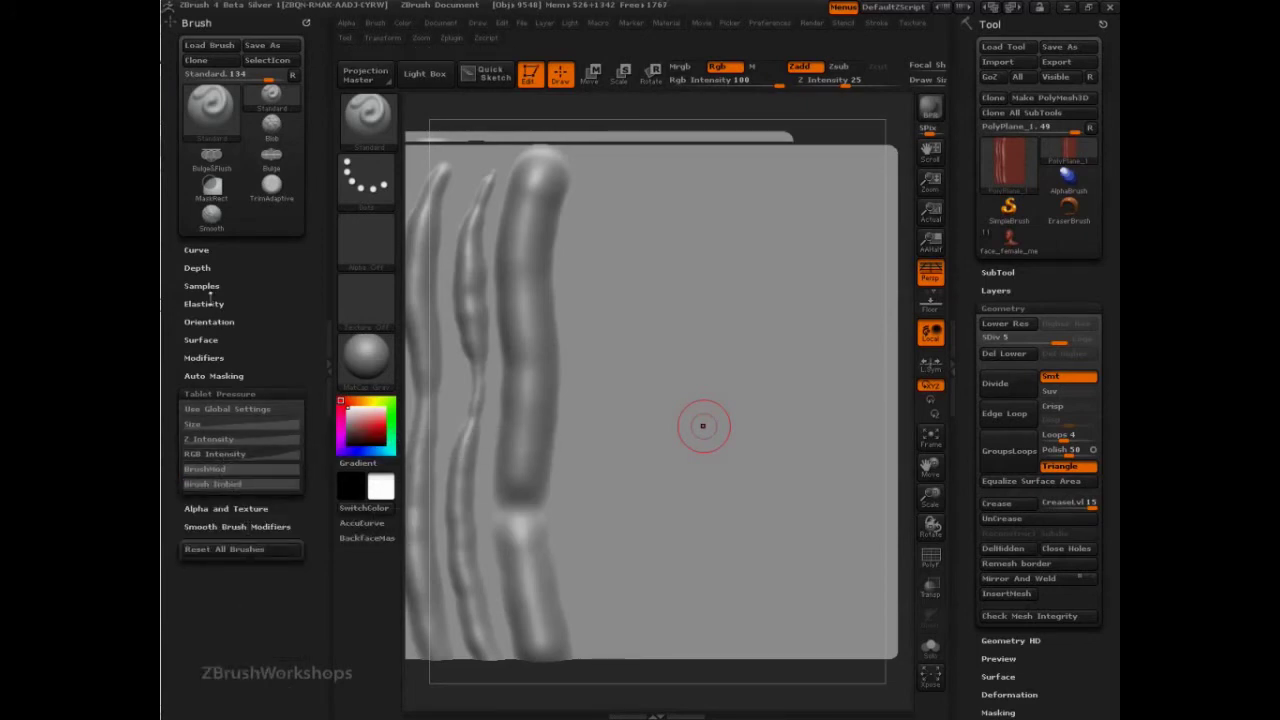
Read the help description of the Brush Modifier setting in the brush's Modifiers.
click(205, 357)
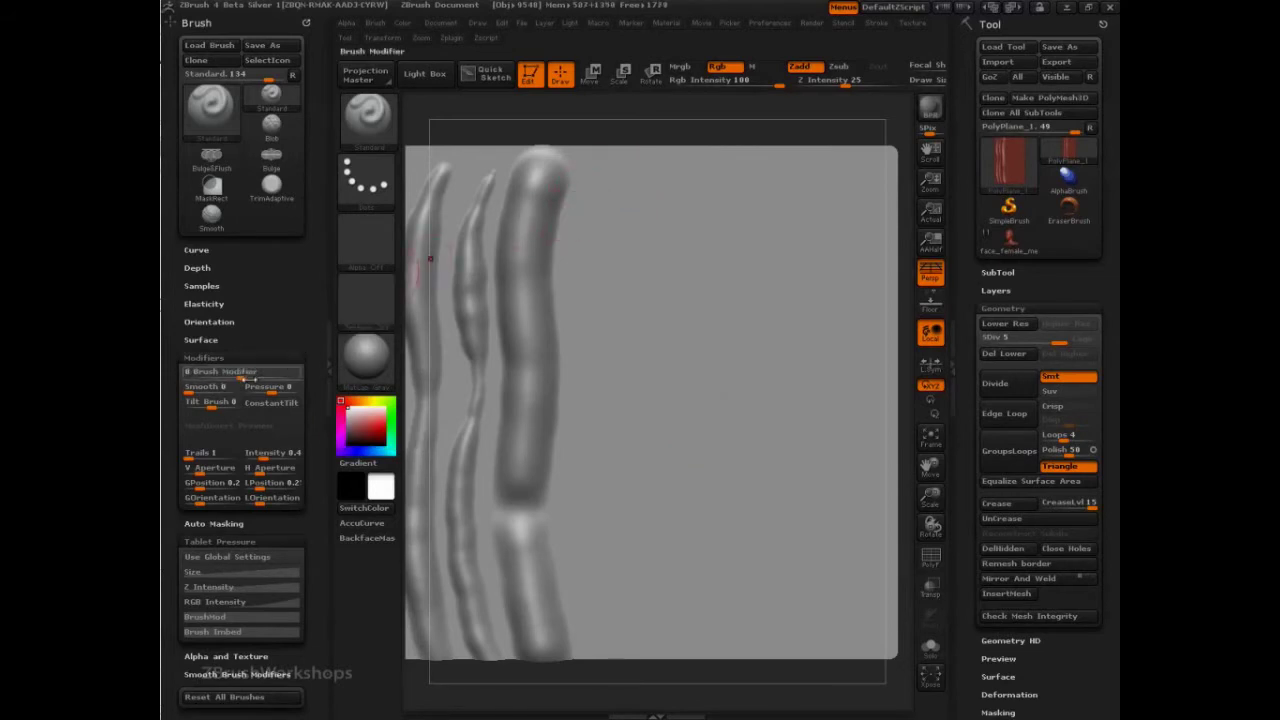
key(ctrl)
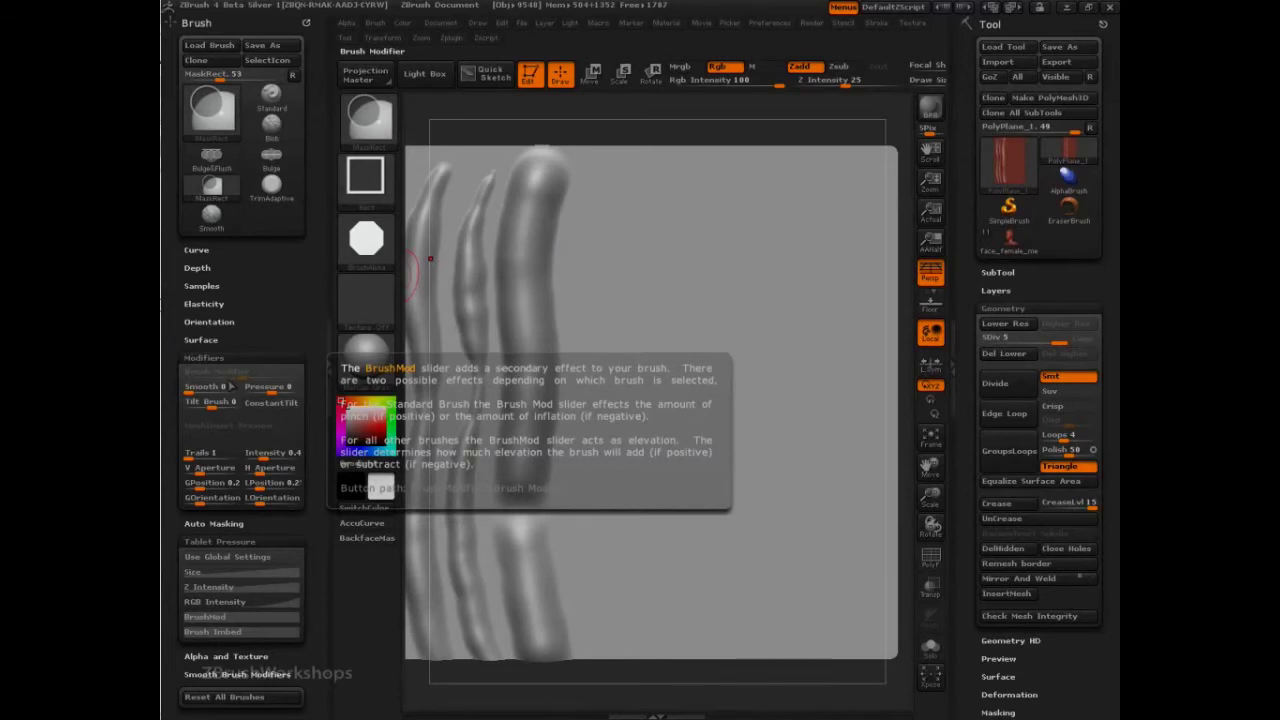
key(ctrl)
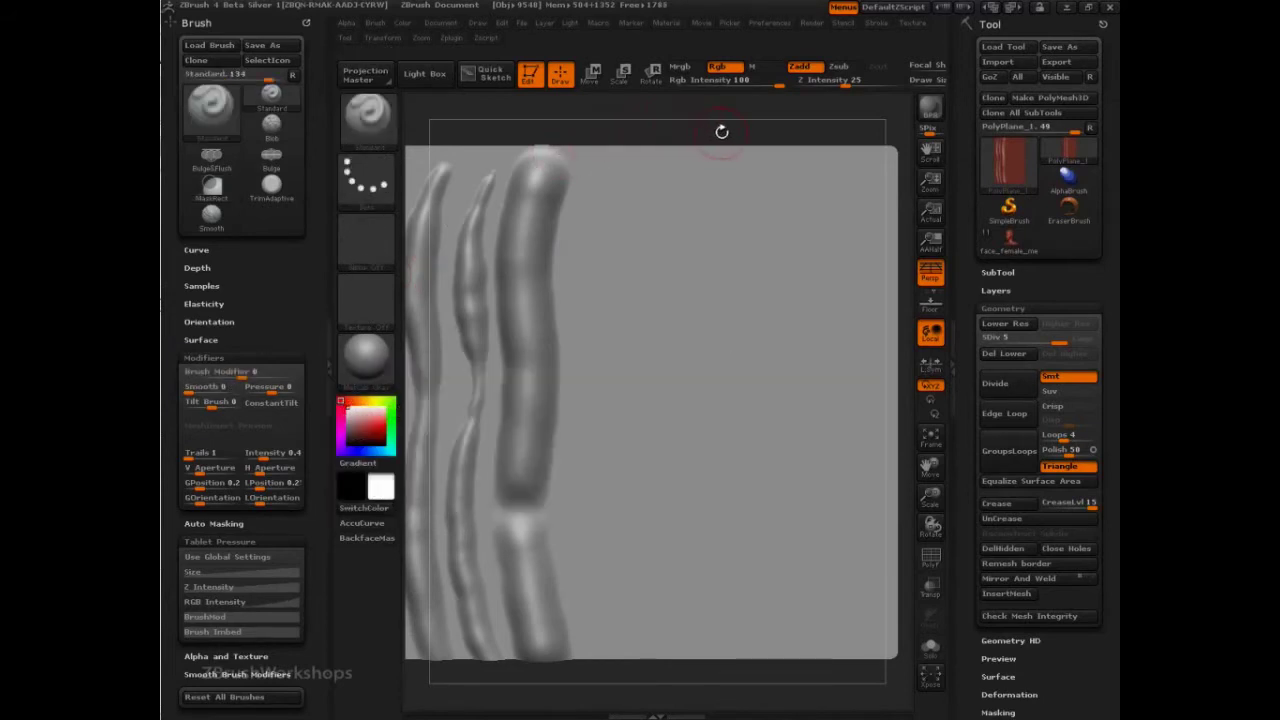
Enlarge the Standard brush and set its Brush Modifier to 74.
mouse_move(722, 132)
alt+mouse_down()
mouse_move(711, 131)
mouse_move(718, 149)
mouse_move(685, 159)
alt+mouse_up()
key(s)
drag(571, 261, 584, 261)
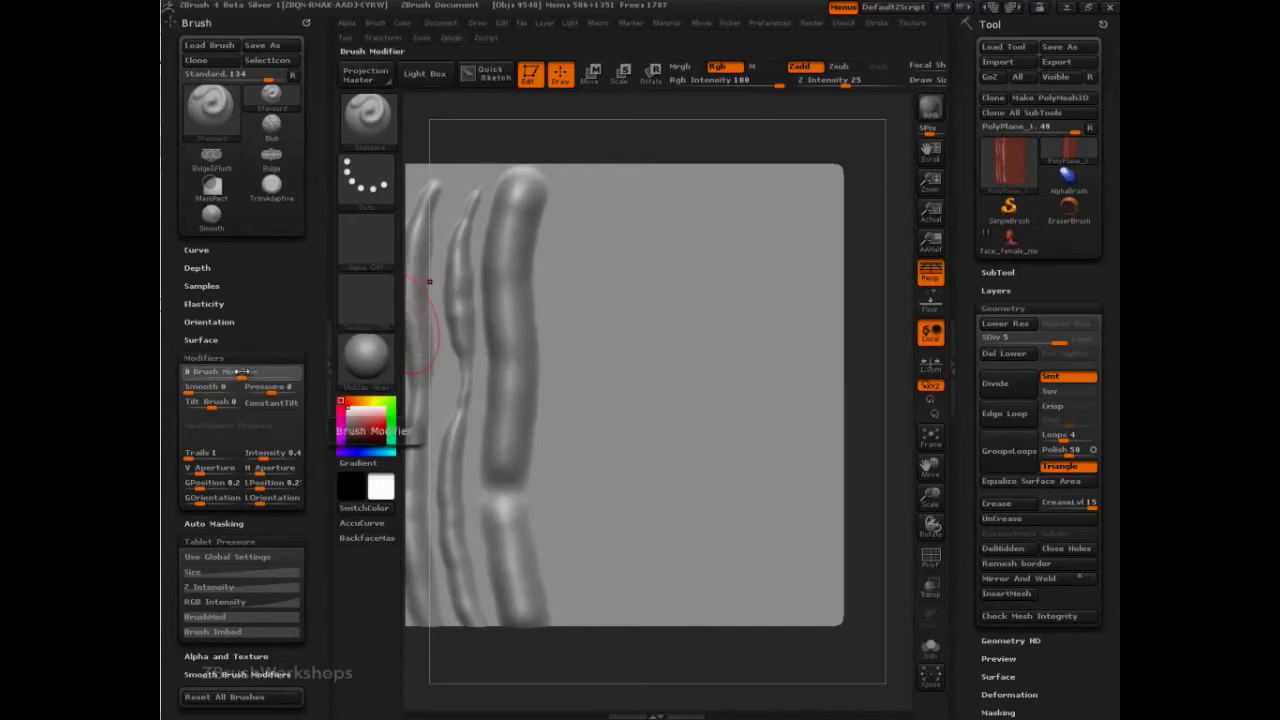
drag(240, 371, 283, 372)
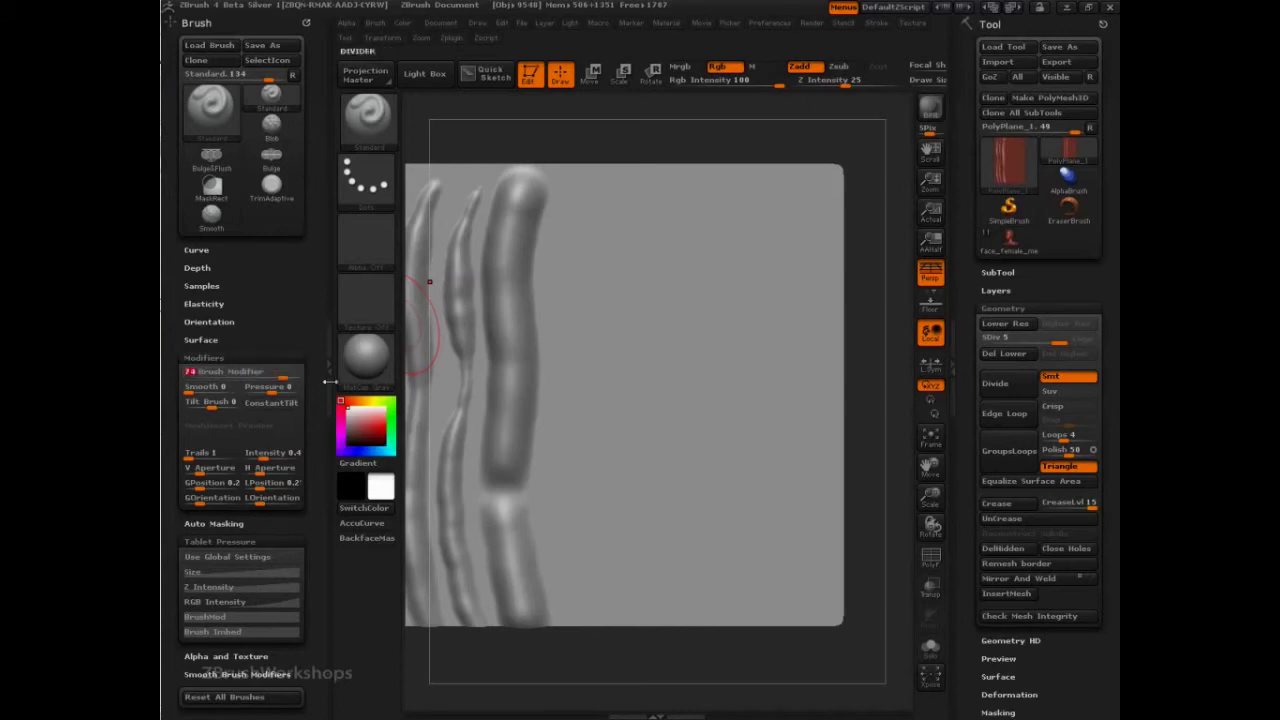
Sculpt a short vertical stroke on the empty part of the plane with the wireframe shown, and inspect its relief with the wireframe hidden.
click(933, 556)
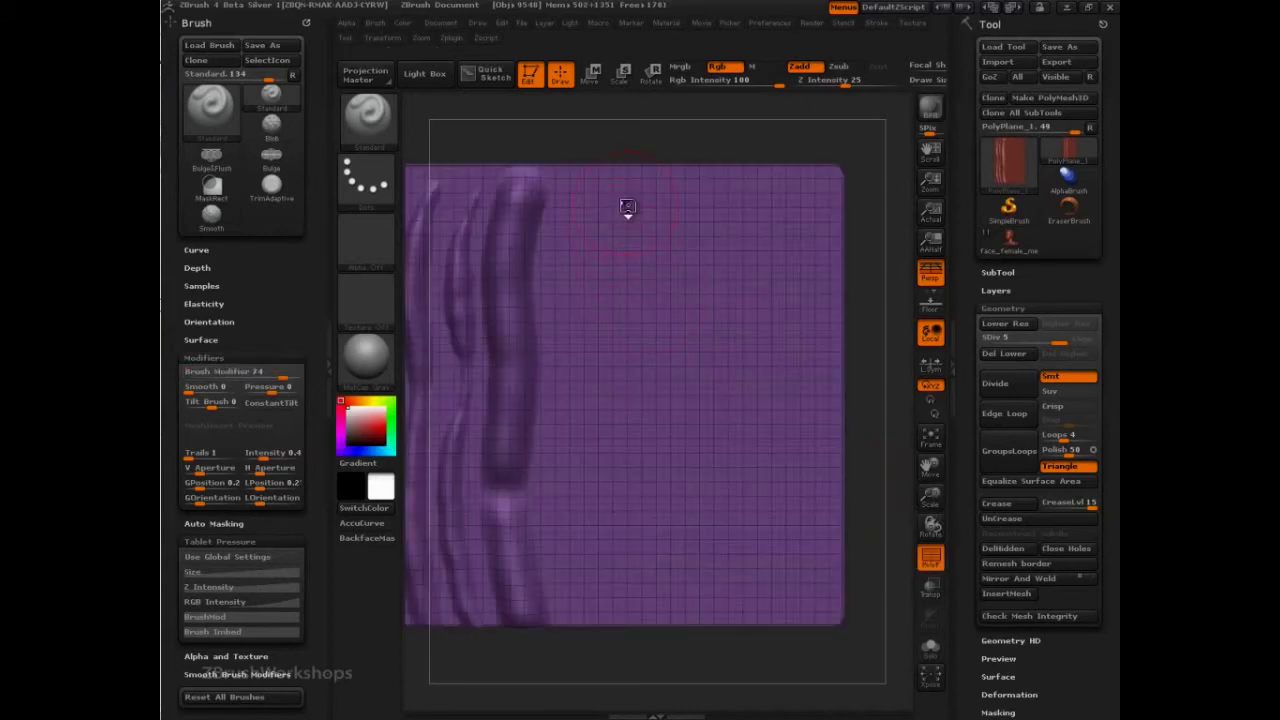
drag(627, 207, 630, 458)
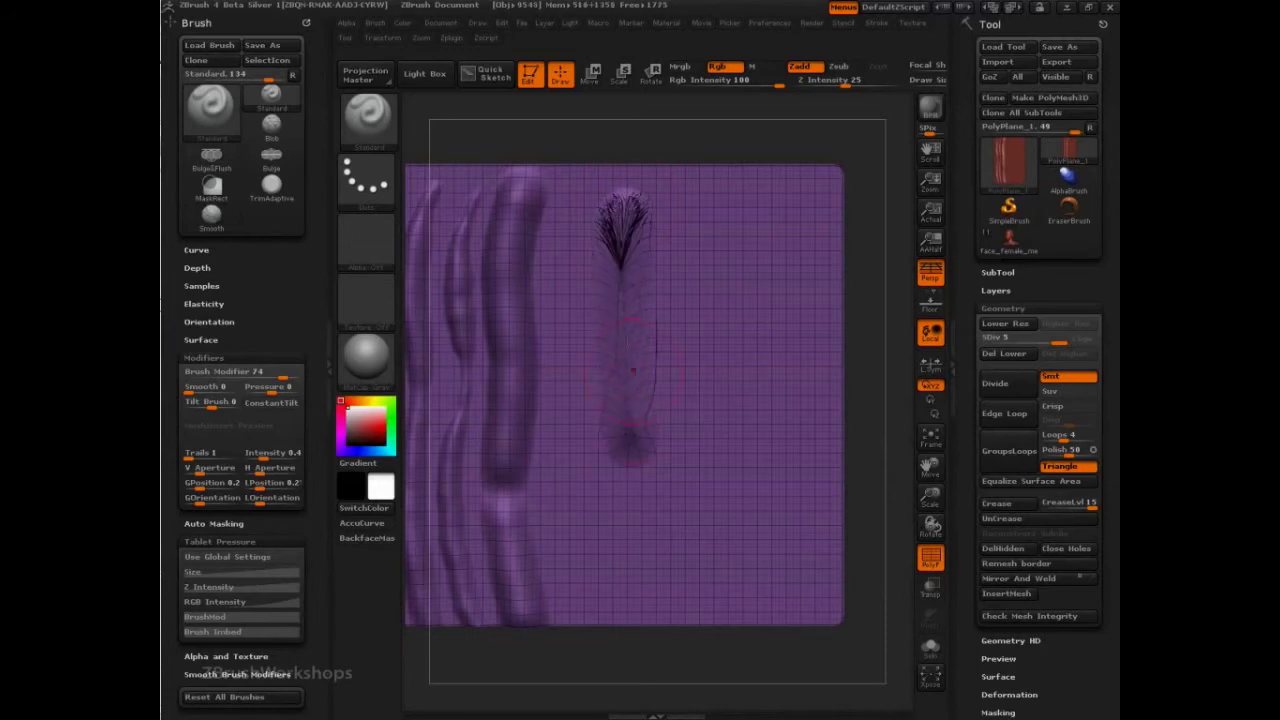
click(931, 558)
drag(845, 240, 650, 270)
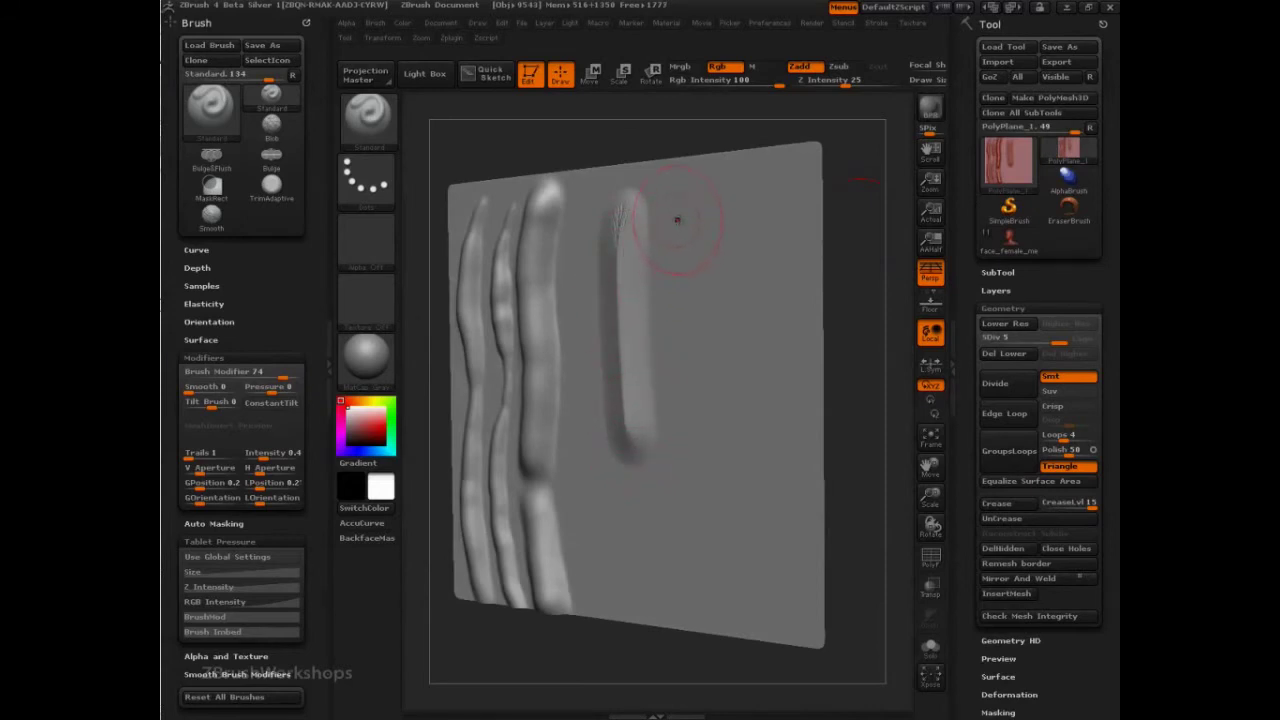
Sculpt a second test stroke, set the Brush Modifier to 39, and undo the test strokes.
mouse_move(680, 193)
mouse_down()
mouse_move(655, 290)
mouse_move(695, 525)
mouse_up()
click(277, 375)
text(0)
key(Return)
key(ctrl)
key(ctrl+z)
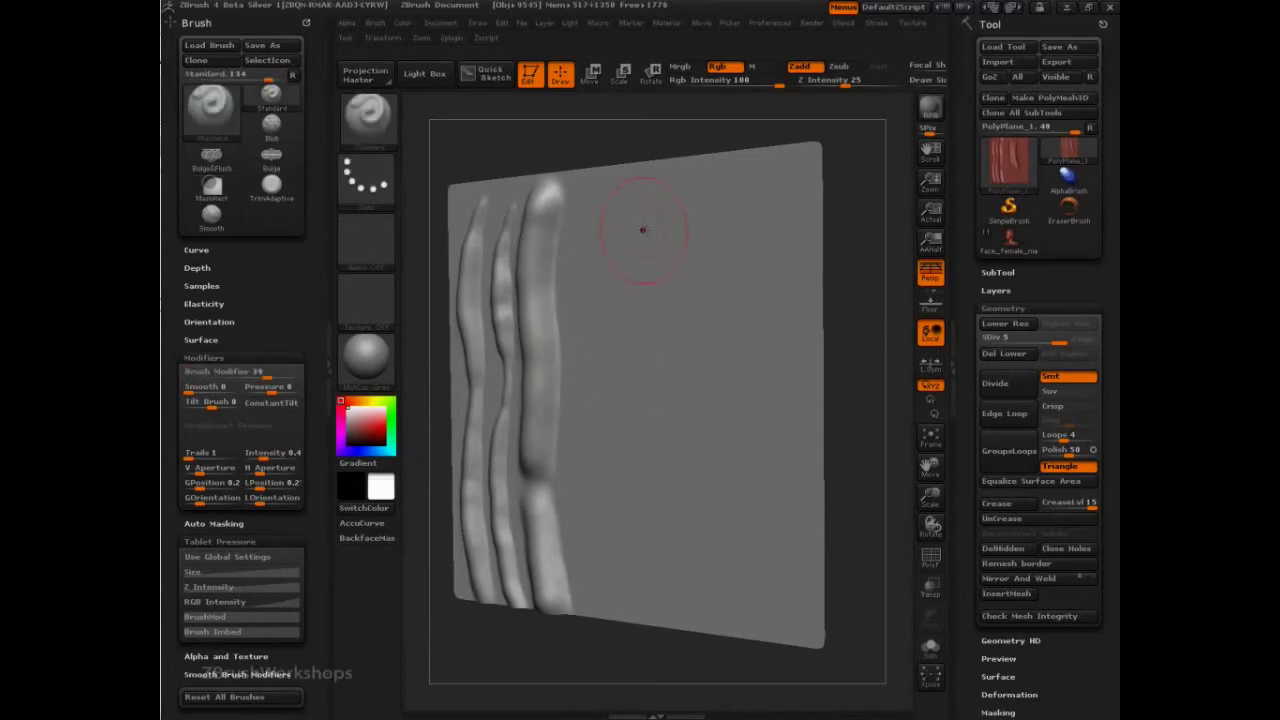
Try two overlapping curved strokes on the empty part of the plane, inspect their relief, and undo them.
mouse_move(644, 197)
mouse_down()
mouse_move(606, 268)
mouse_move(604, 392)
mouse_move(625, 440)
mouse_up()
mouse_move(650, 244)
mouse_down()
mouse_move(638, 335)
mouse_move(650, 405)
mouse_up()
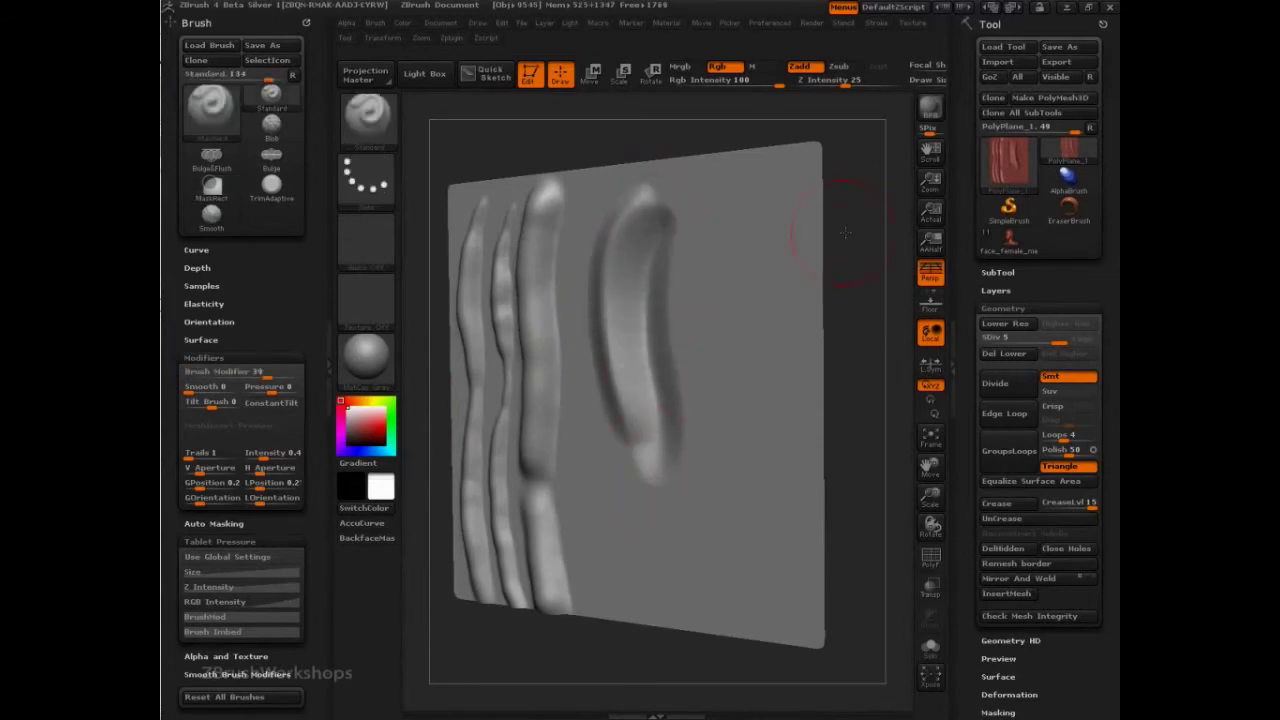
mouse_move(845, 232)
mouse_down()
mouse_move(809, 206)
mouse_move(651, 214)
mouse_up()
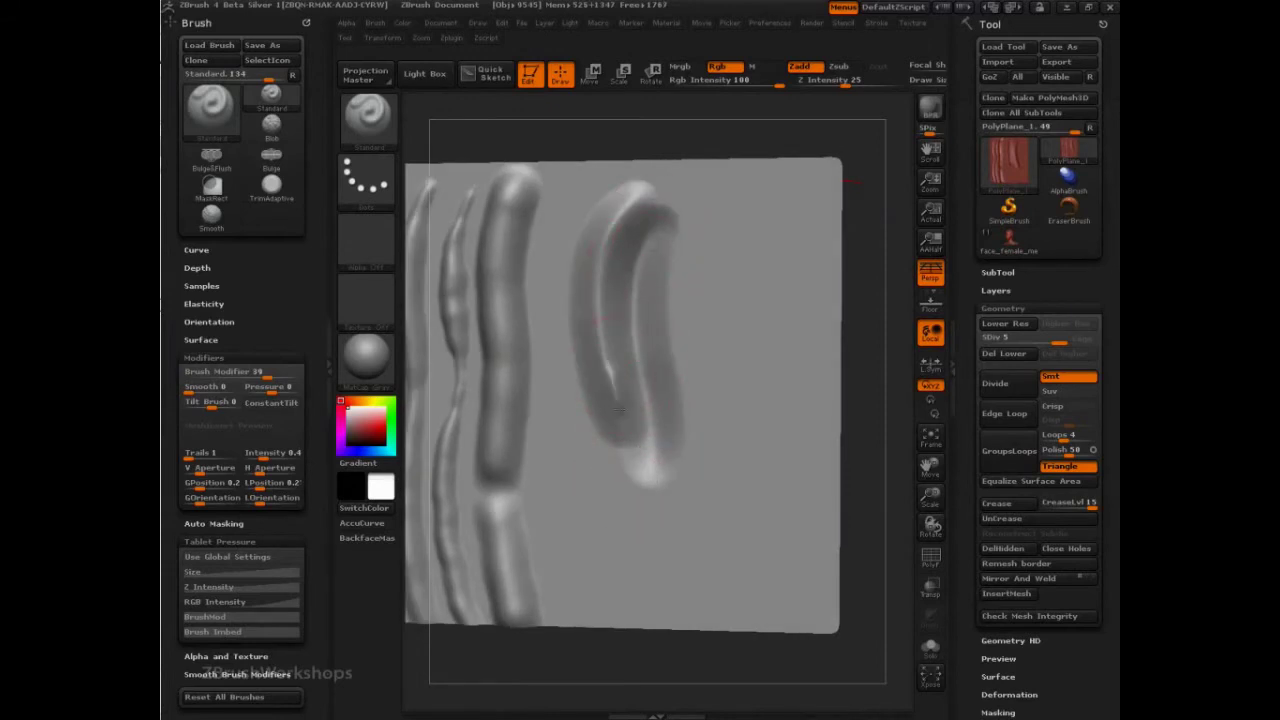
key(ctrl)
key(ctrl+z)
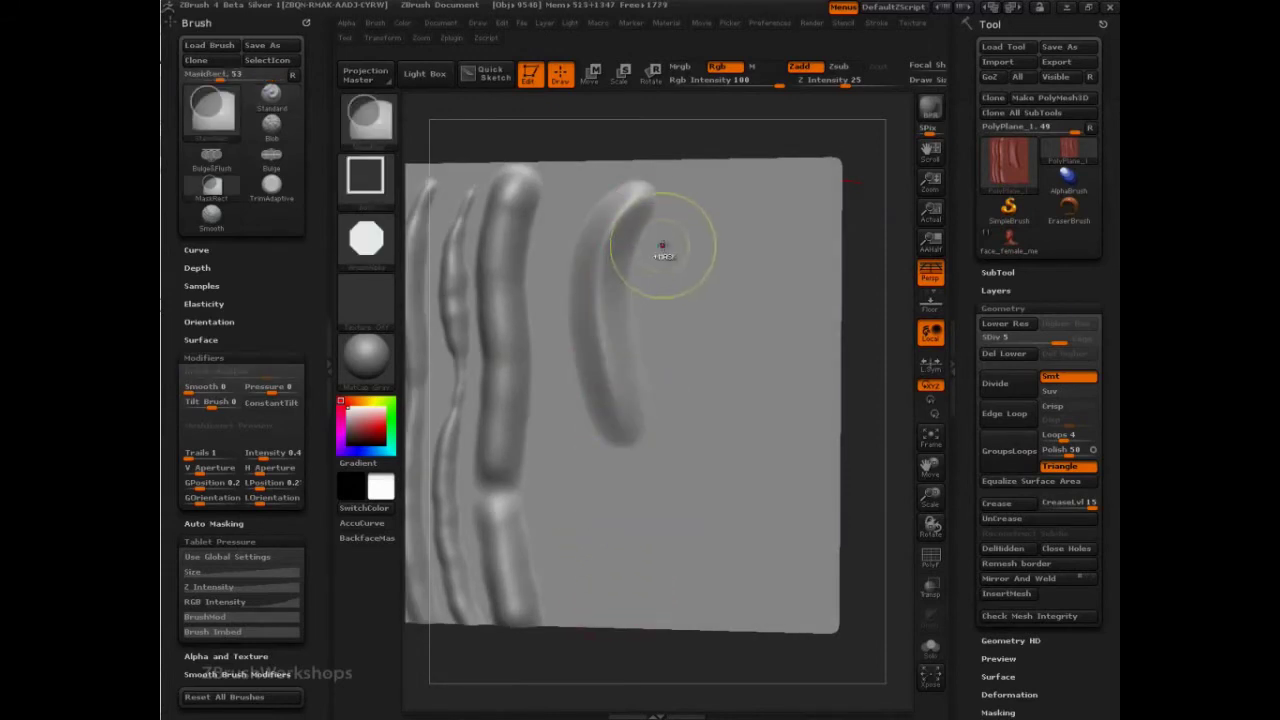
key(ctrl+z)
Sculpt a curved stroke on the empty part of the plane and go over it with a smaller brush to form a sharp crest.
mouse_move(641, 208)
mouse_down()
mouse_move(600, 239)
mouse_move(601, 400)
mouse_up()
key(s)
drag(618, 261, 609, 261)
mouse_move(643, 211)
mouse_down()
mouse_move(595, 259)
mouse_move(600, 422)
mouse_up()
Try flattening the upper inner side of the curved stroke with the TrimDynamic brush and undo it.
key(b)
key(t)
key(d)
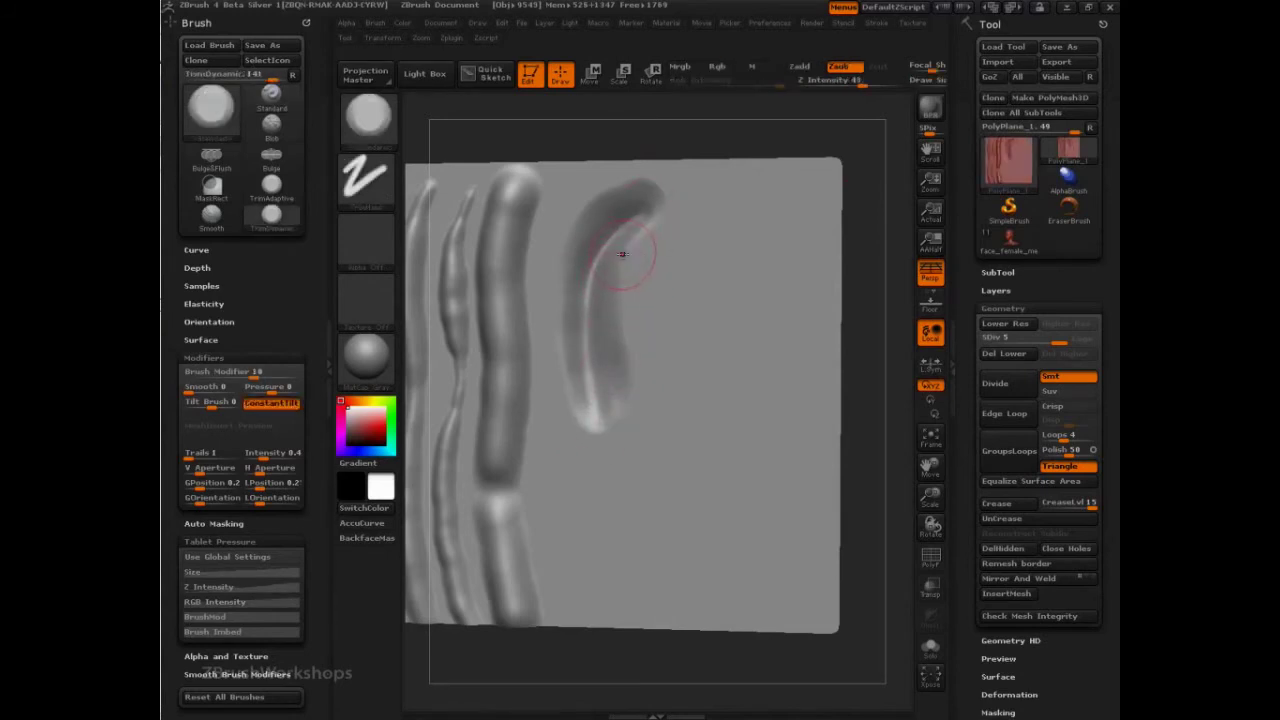
drag(641, 227, 611, 274)
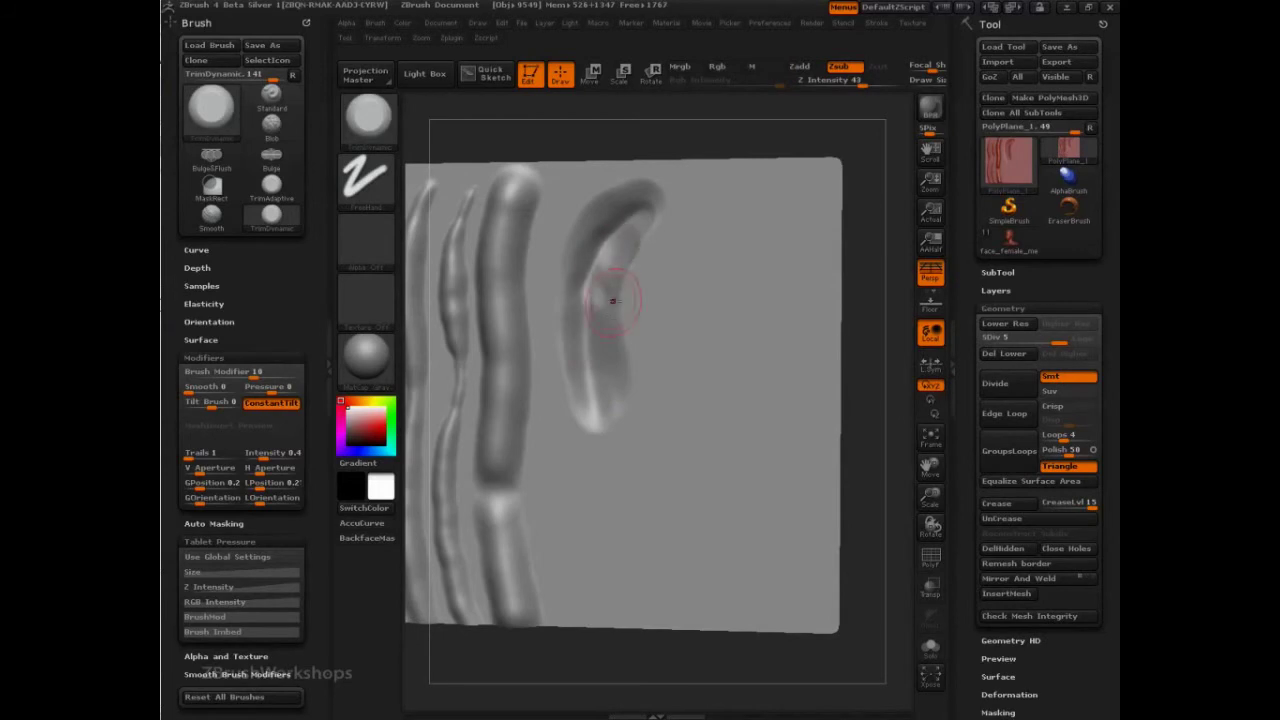
key(ctrl+z)
Switch to the hPolish brush for flattening the inner side of the curved stroke.
key(b)
key(h)
key(p)
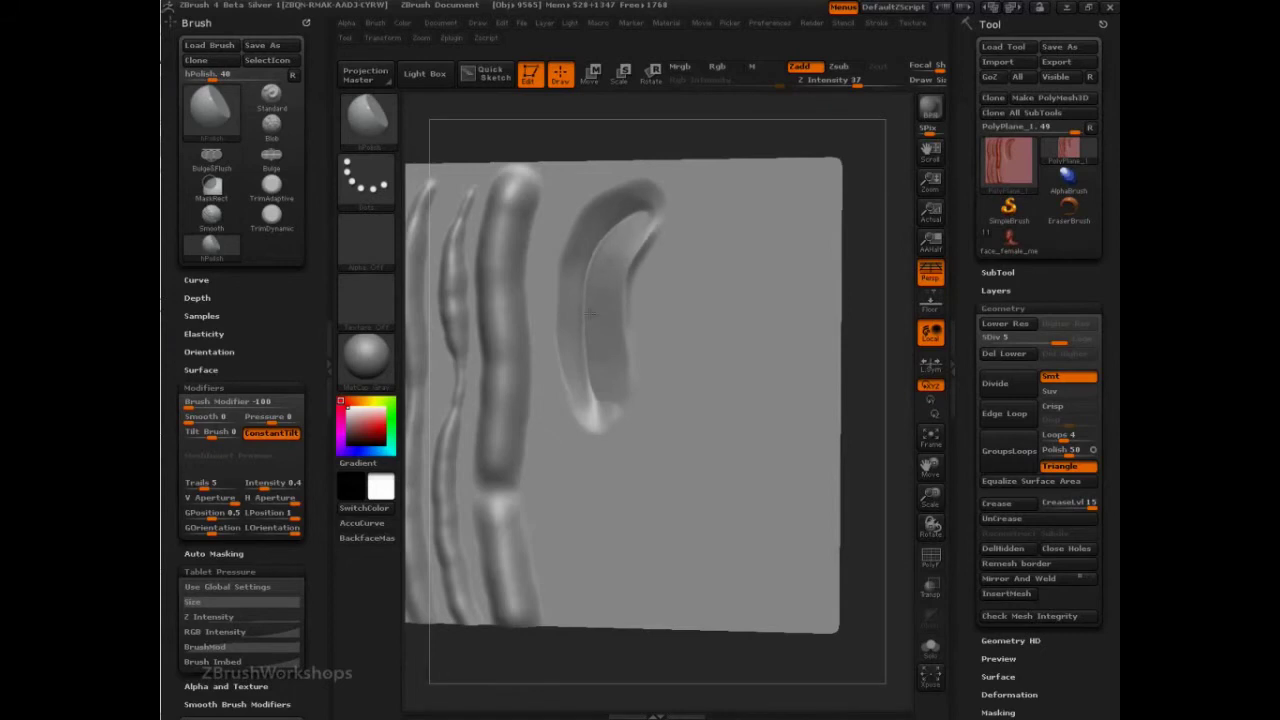
Switch to the Standard brush and bring the empty part of the plane beside the curved stroke into view.
drag(868, 272, 862, 180)
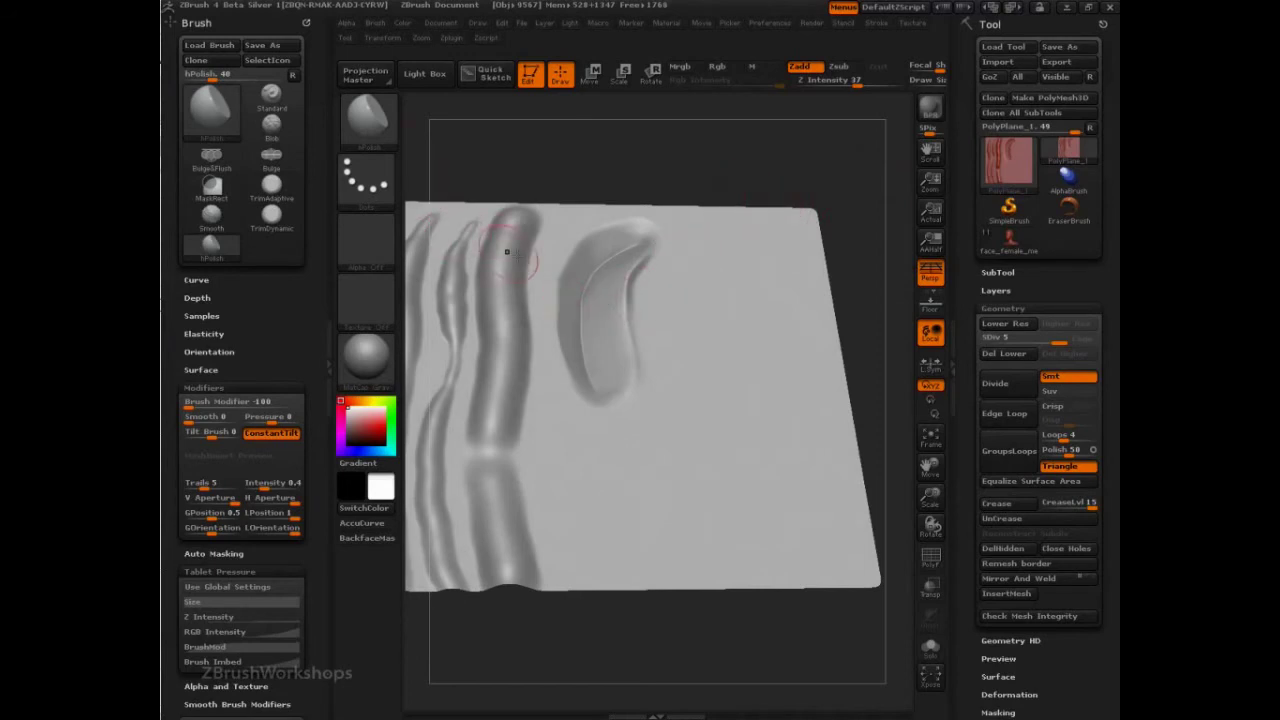
key(b)
key(s)
key(t)
drag(614, 165, 671, 200)
drag(857, 170, 746, 230)
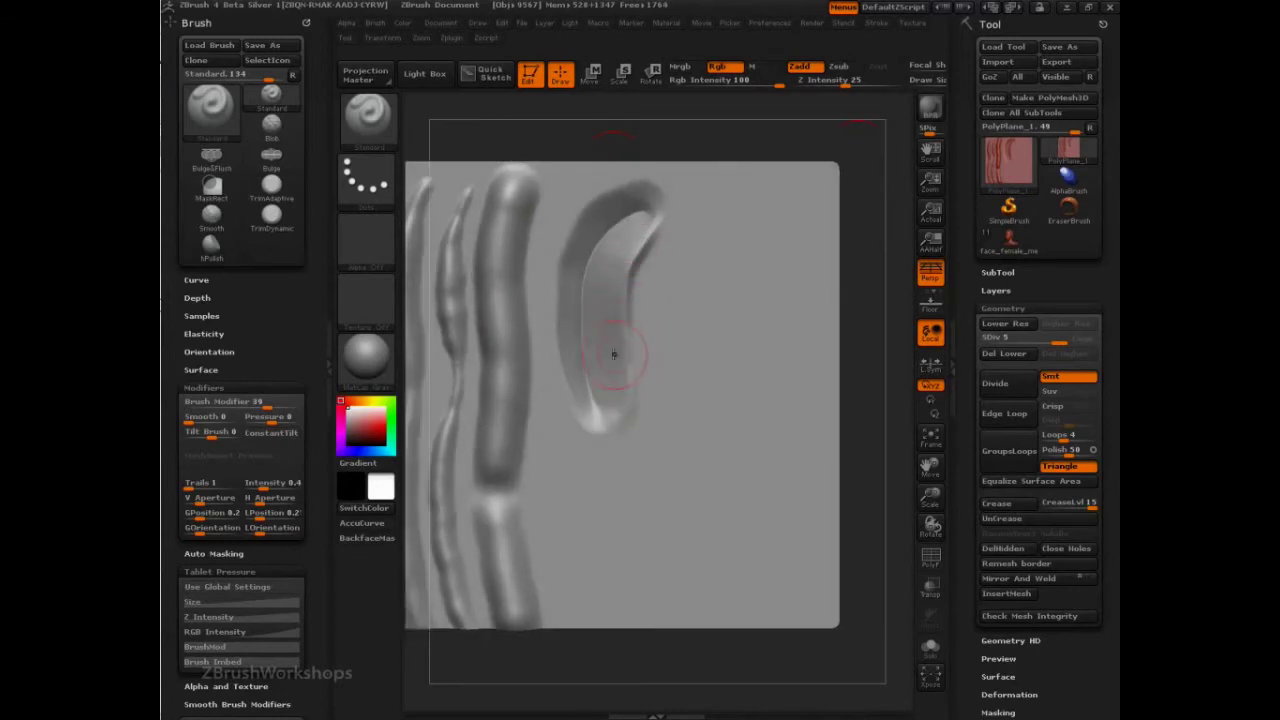
Set the Brush Modifier to -44 and sculpt a vertical stroke on the empty part of the plane, beside the curved stroke.
click(265, 401)
text(-44)
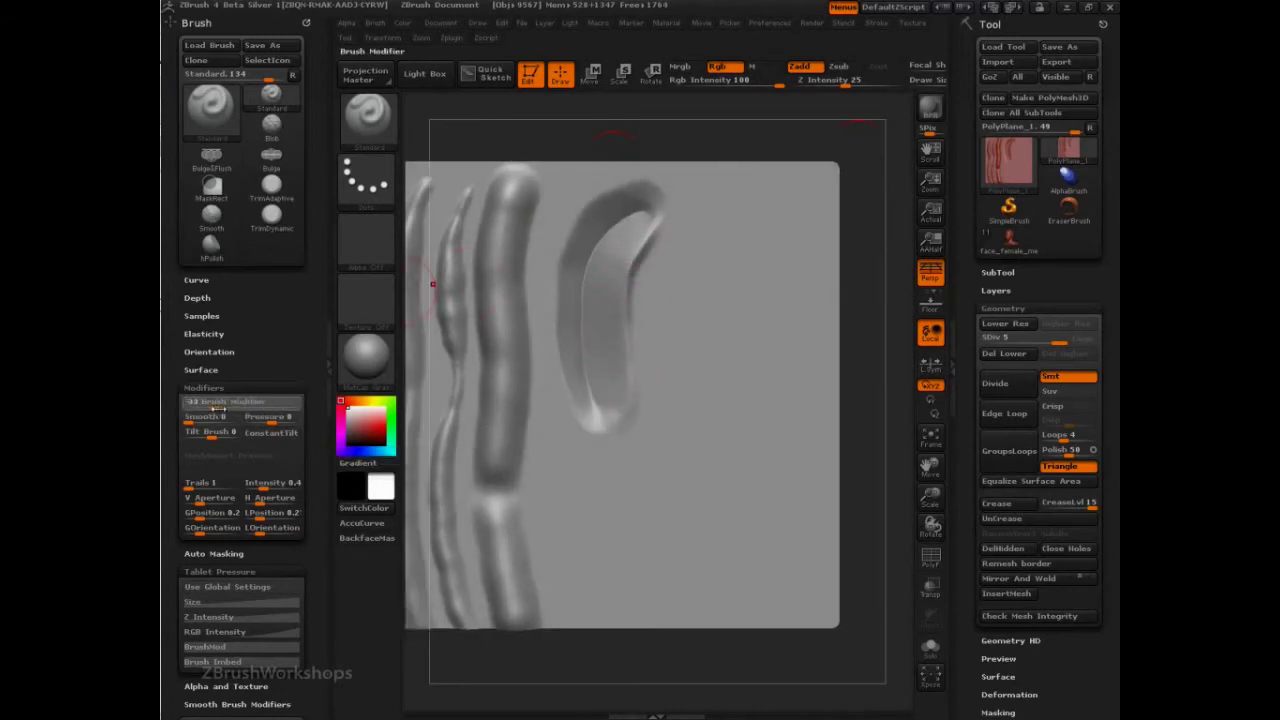
key(Return)
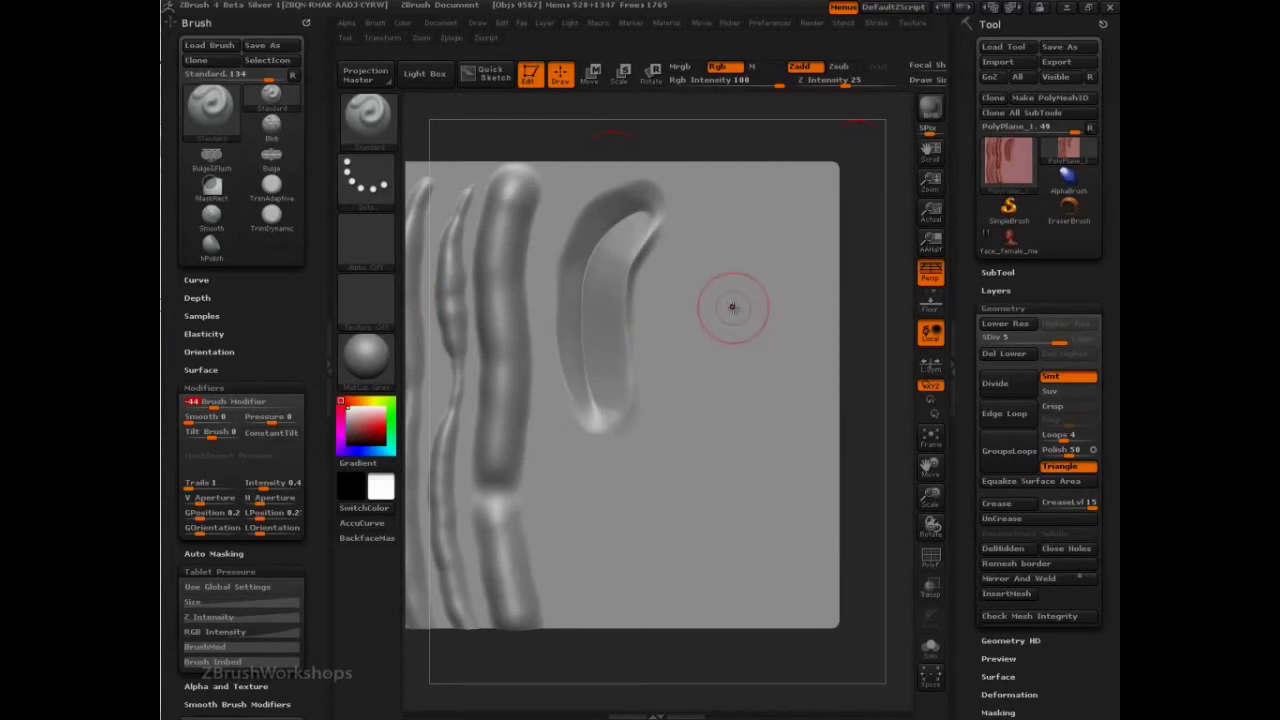
drag(723, 291, 706, 468)
drag(871, 320, 840, 326)
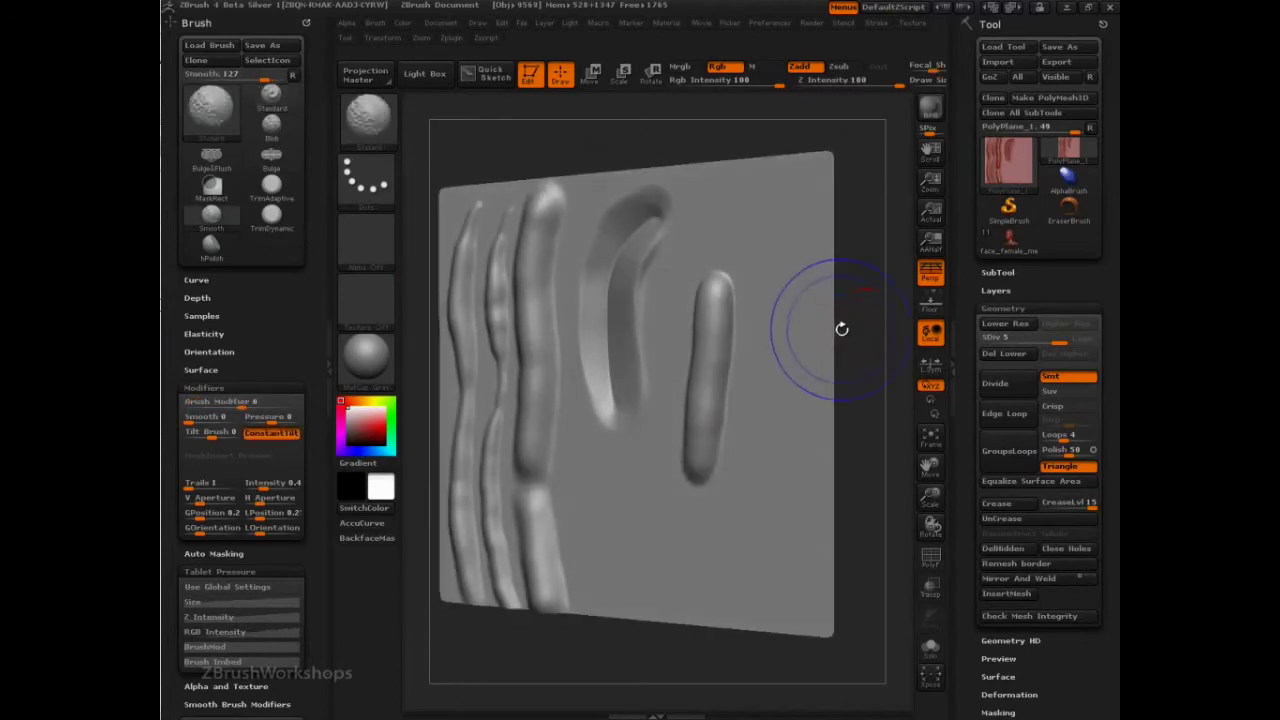
Sculpt a shorter vertical stroke with Brush Modifier 0 and a longer one near the plane's edge with Brush Modifier -89.
click(241, 404)
text(0)
drag(756, 290, 746, 428)
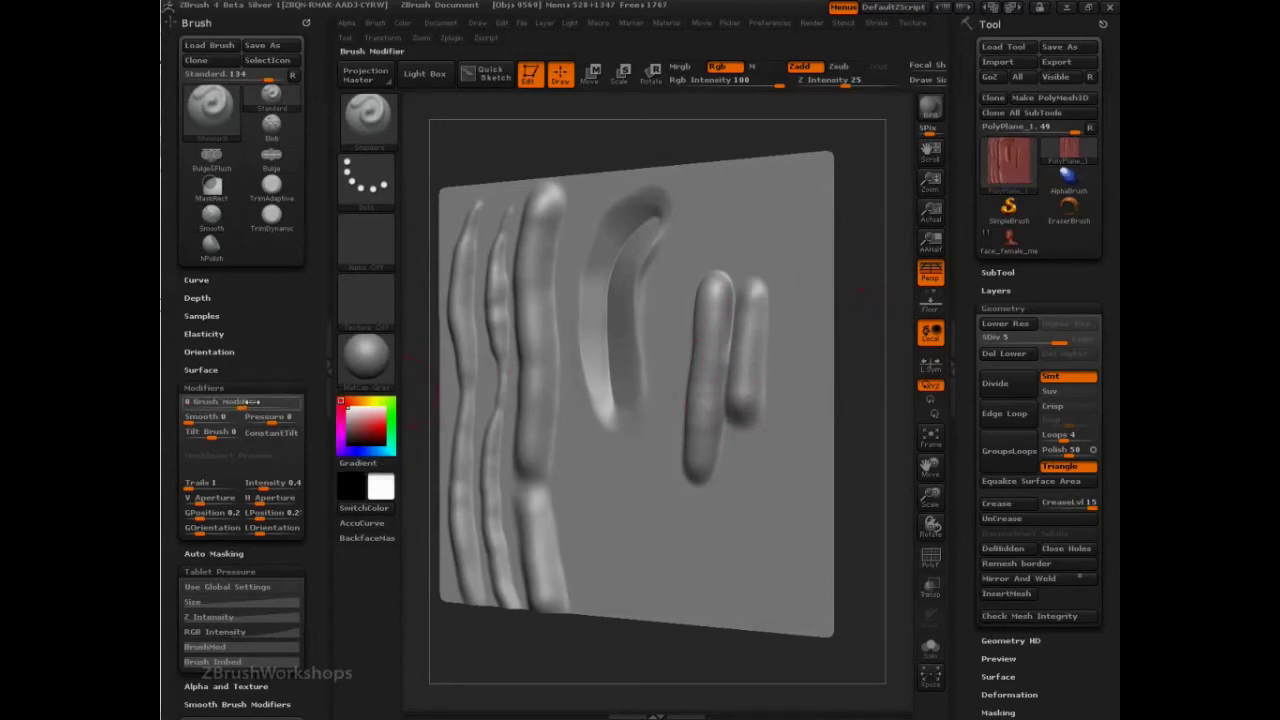
drag(792, 262, 780, 505)
Examine the relief and mesh flow of the three vertical strokes with and without the PolyFrame display.
key(shift+f)
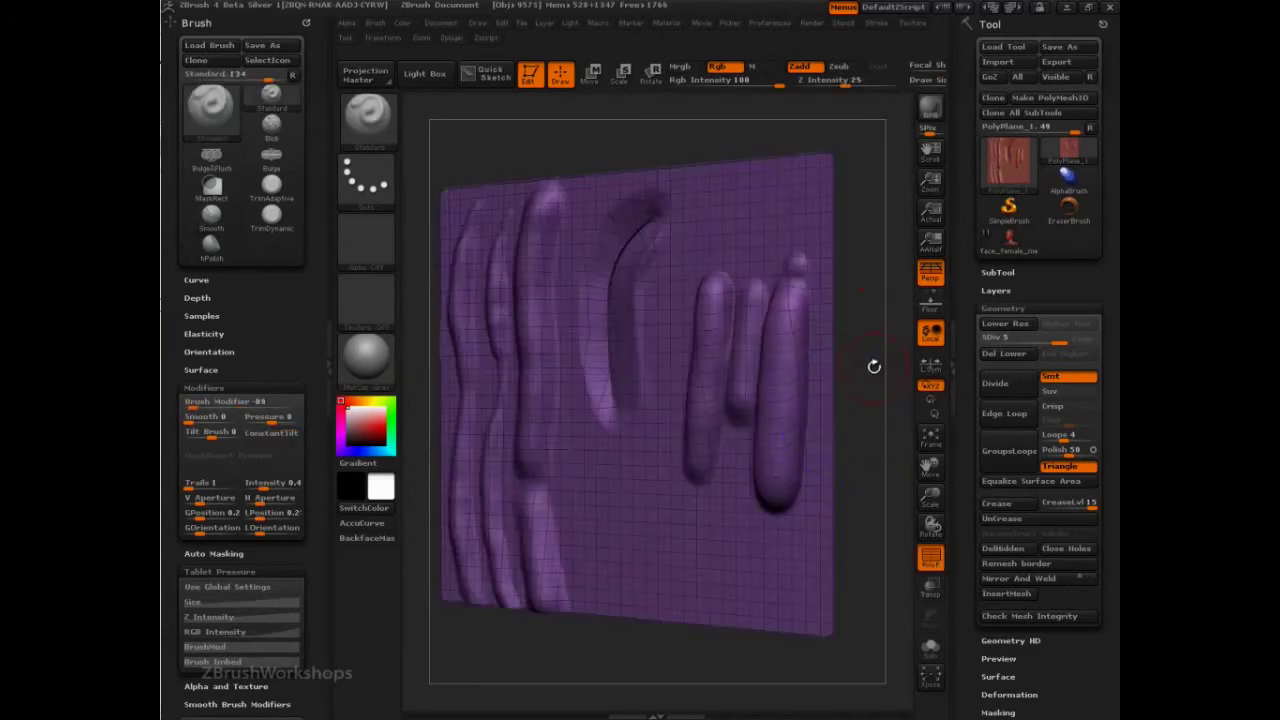
drag(874, 360, 845, 268)
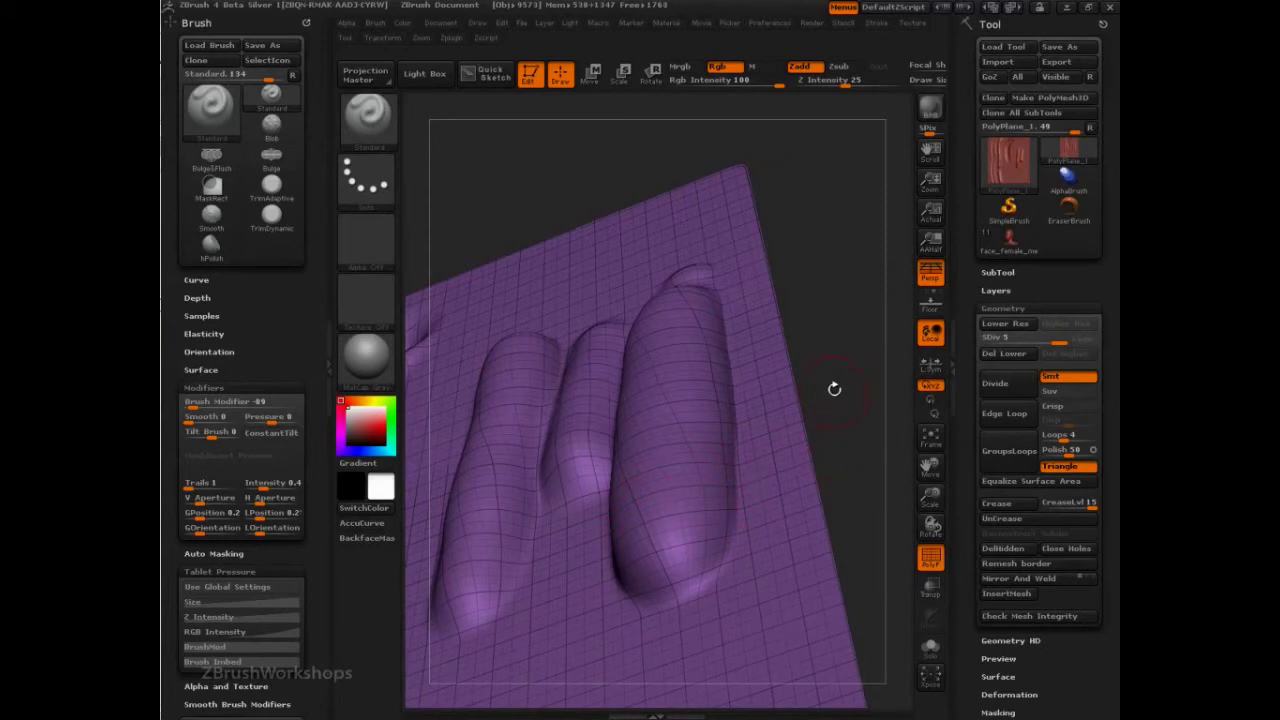
drag(840, 385, 816, 371)
key(shift)
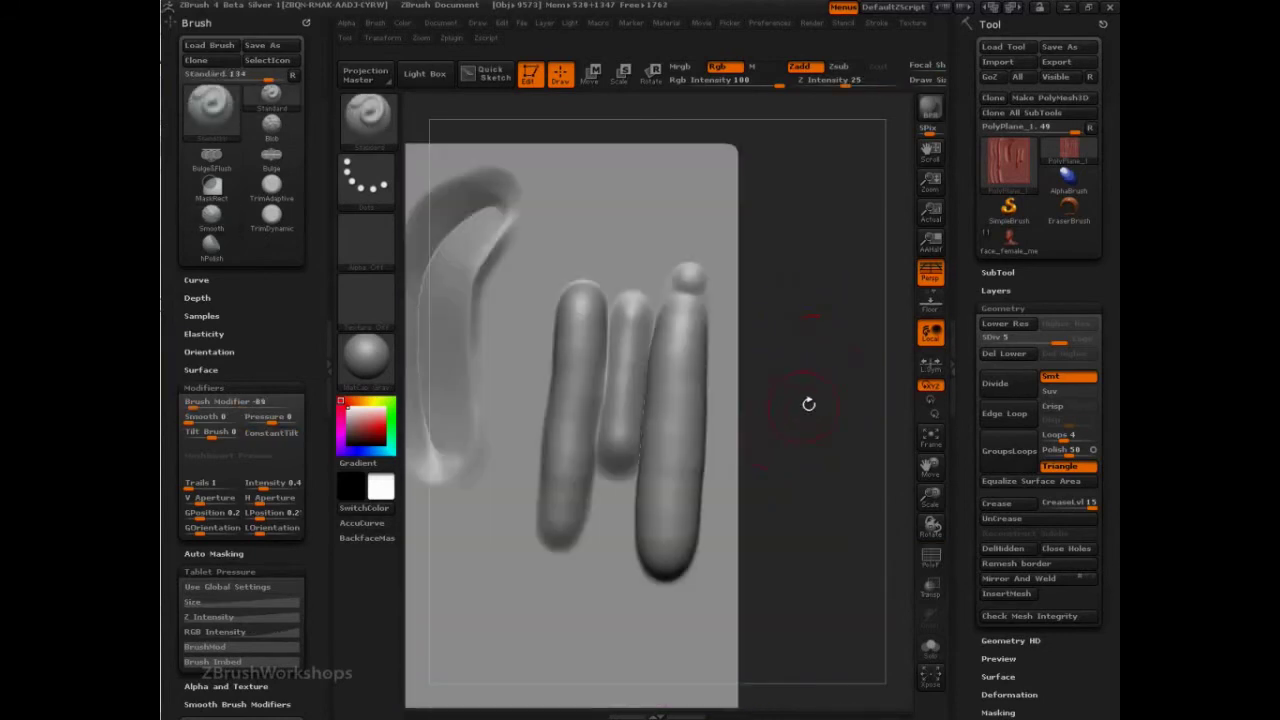
drag(814, 397, 787, 409)
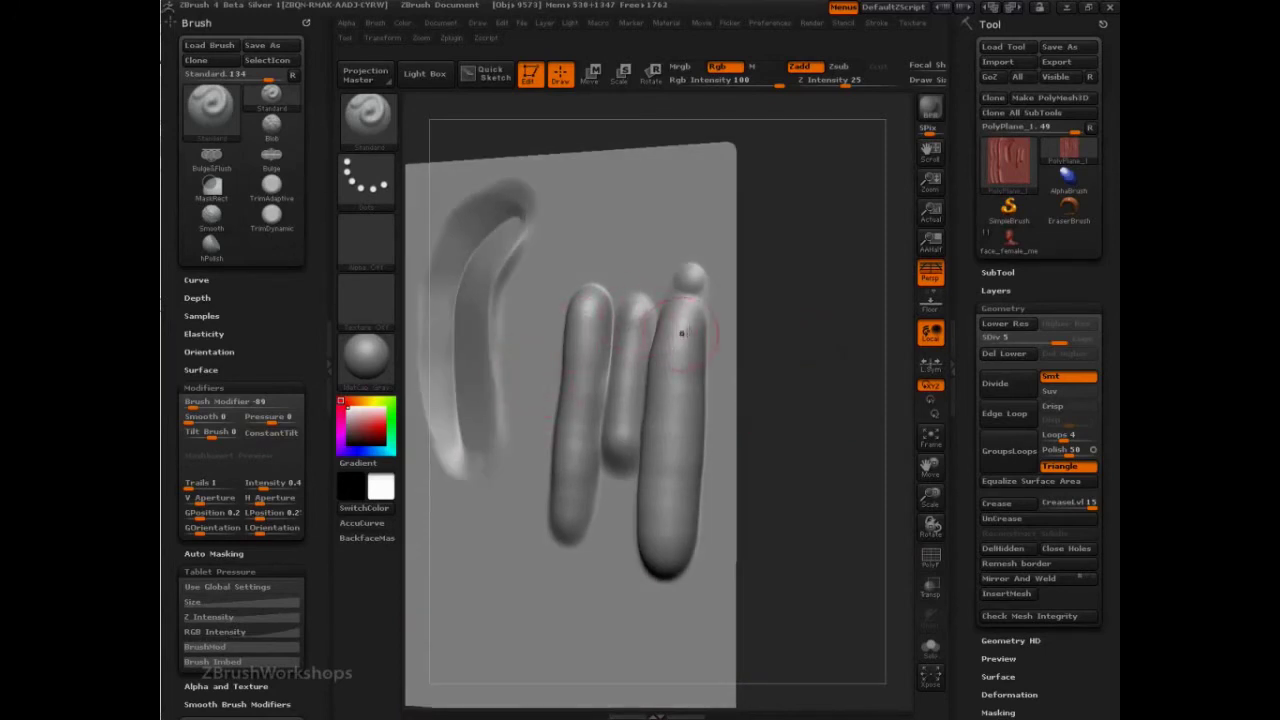
mouse_move(774, 397)
mouse_down()
mouse_move(790, 428)
mouse_move(846, 411)
mouse_move(821, 414)
mouse_up()
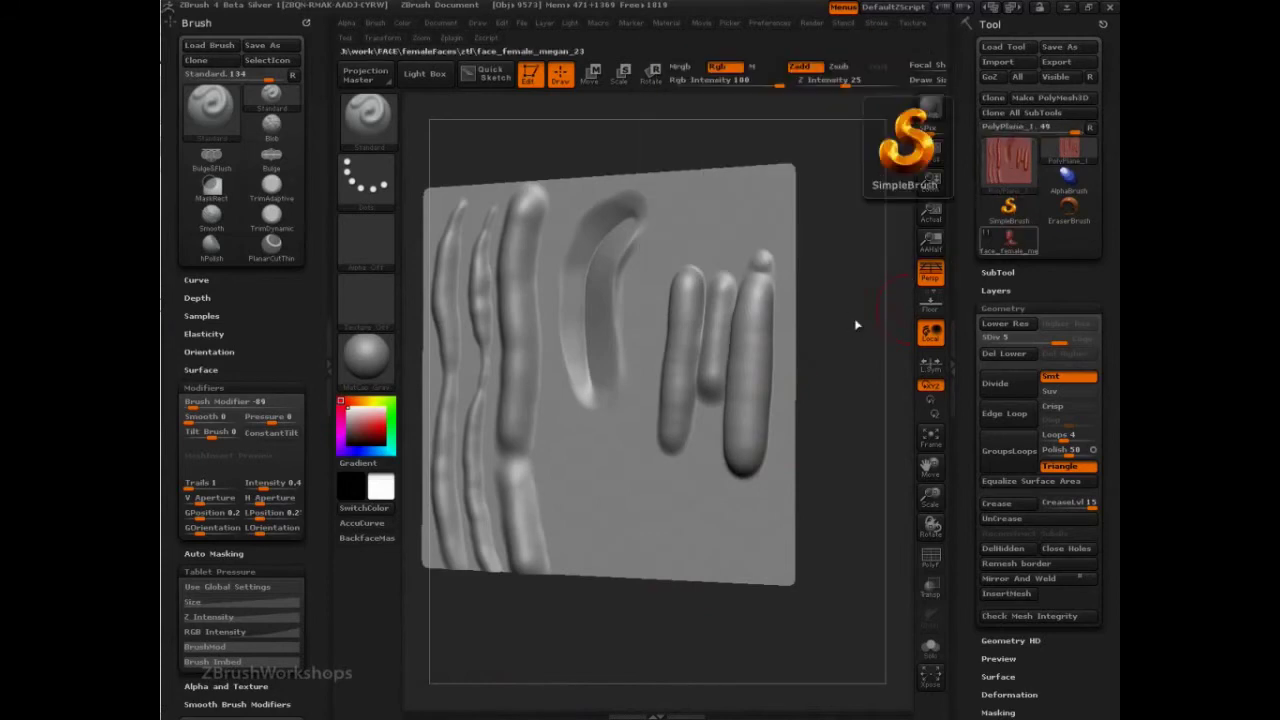
Switch to the female head model, frame the face closely and select the PlanarCutThin brush.
click(1003, 247)
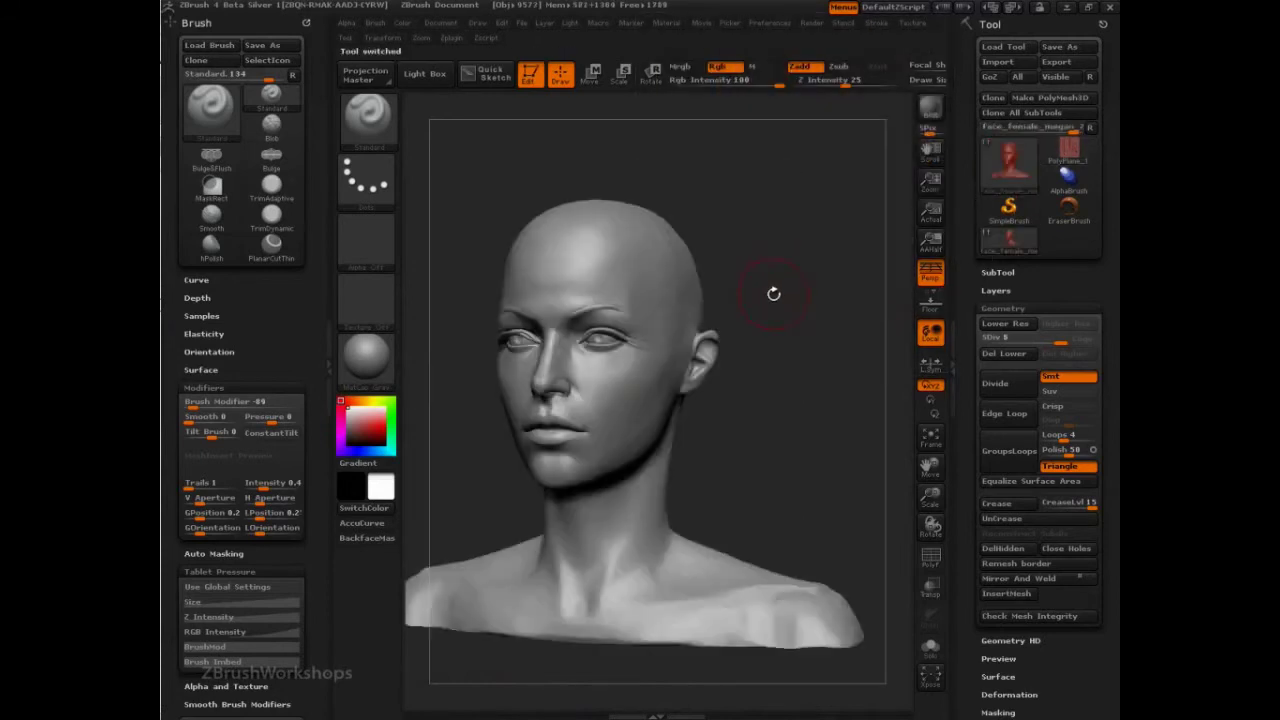
mouse_move(786, 300)
mouse_down()
mouse_move(843, 486)
mouse_move(899, 489)
mouse_up()
shift+drag(708, 344, 708, 355)
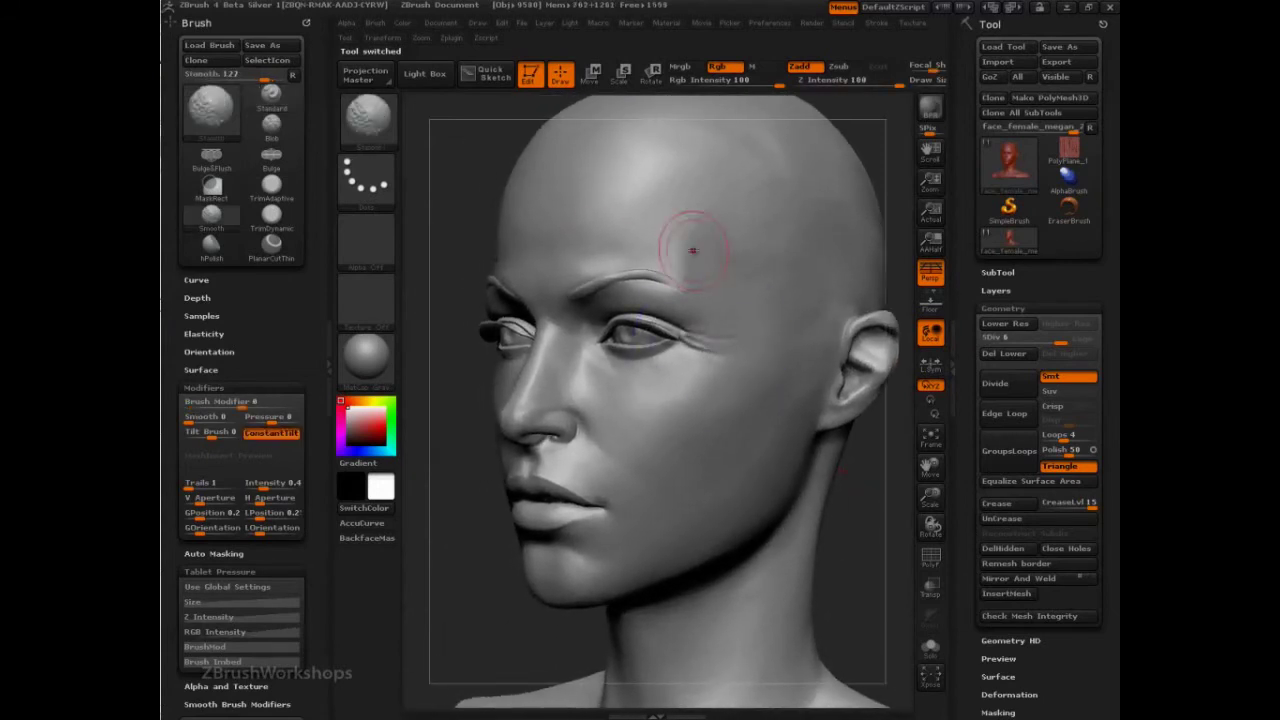
click(370, 120)
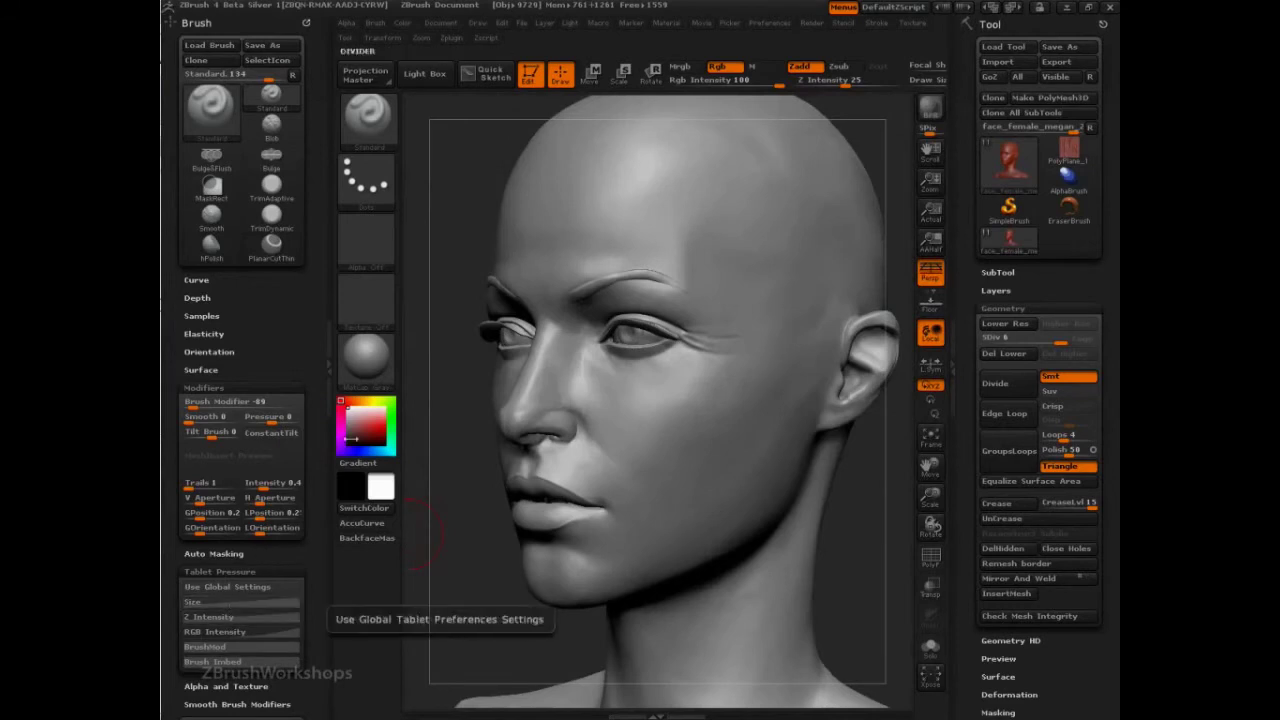
click(368, 118)
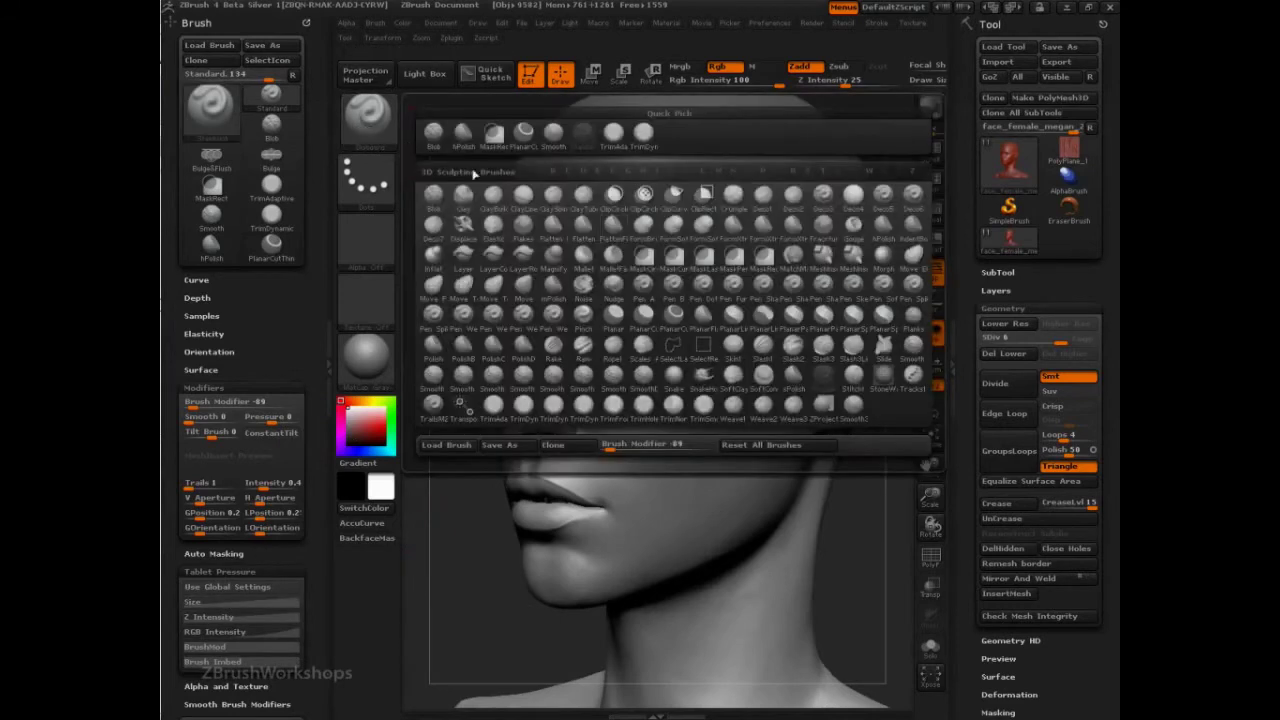
click(676, 320)
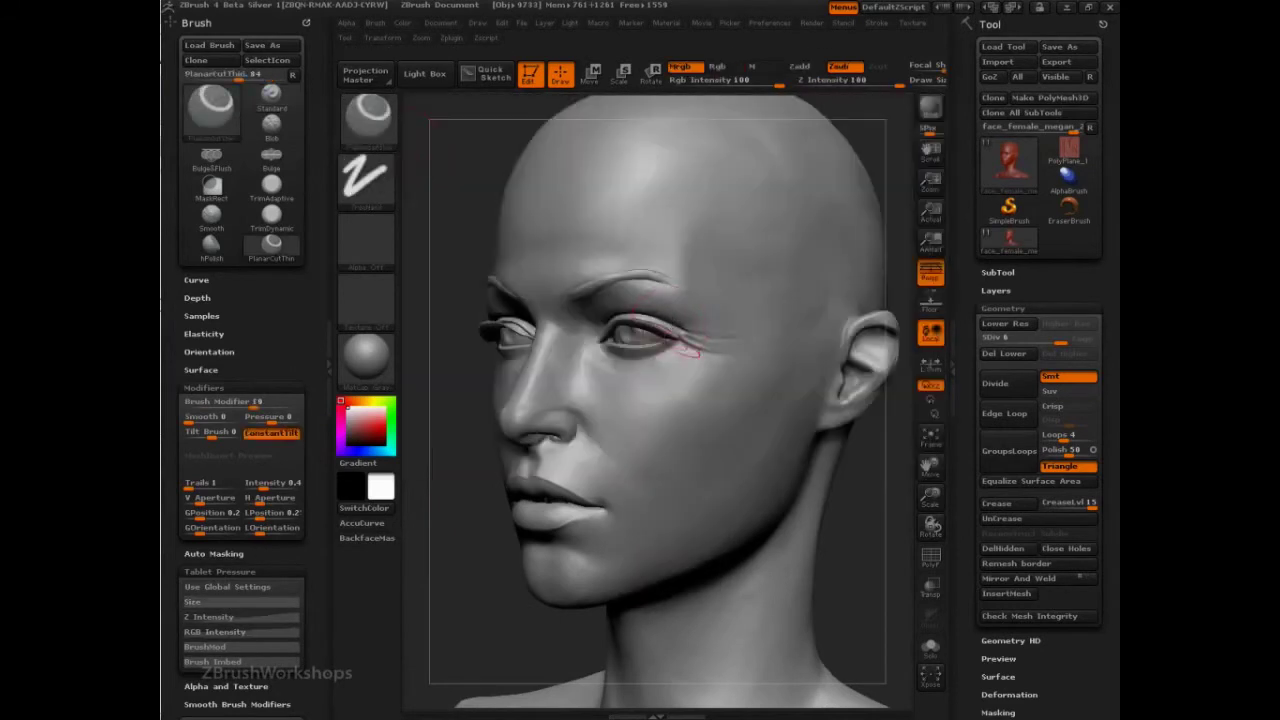
Review the brush's Size and Z Intensity curves in the Tablet Pressure settings.
click(242, 602)
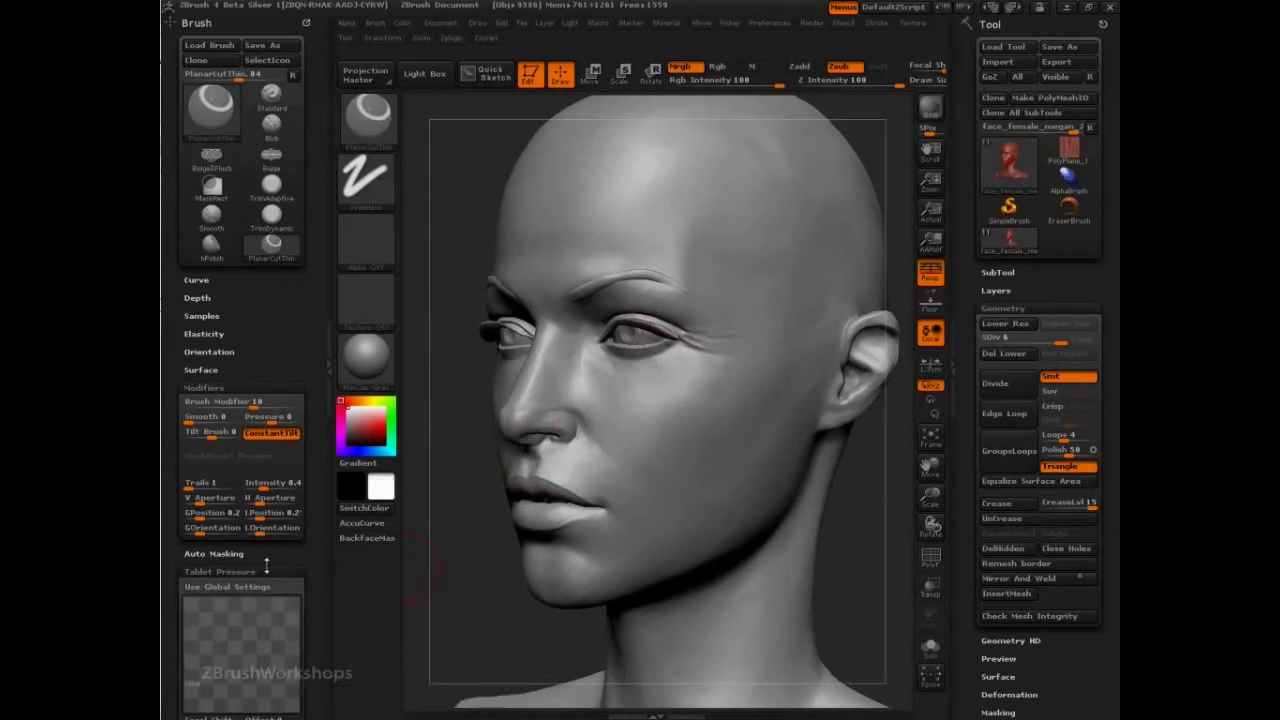
drag(310, 694, 310, 404)
click(212, 488)
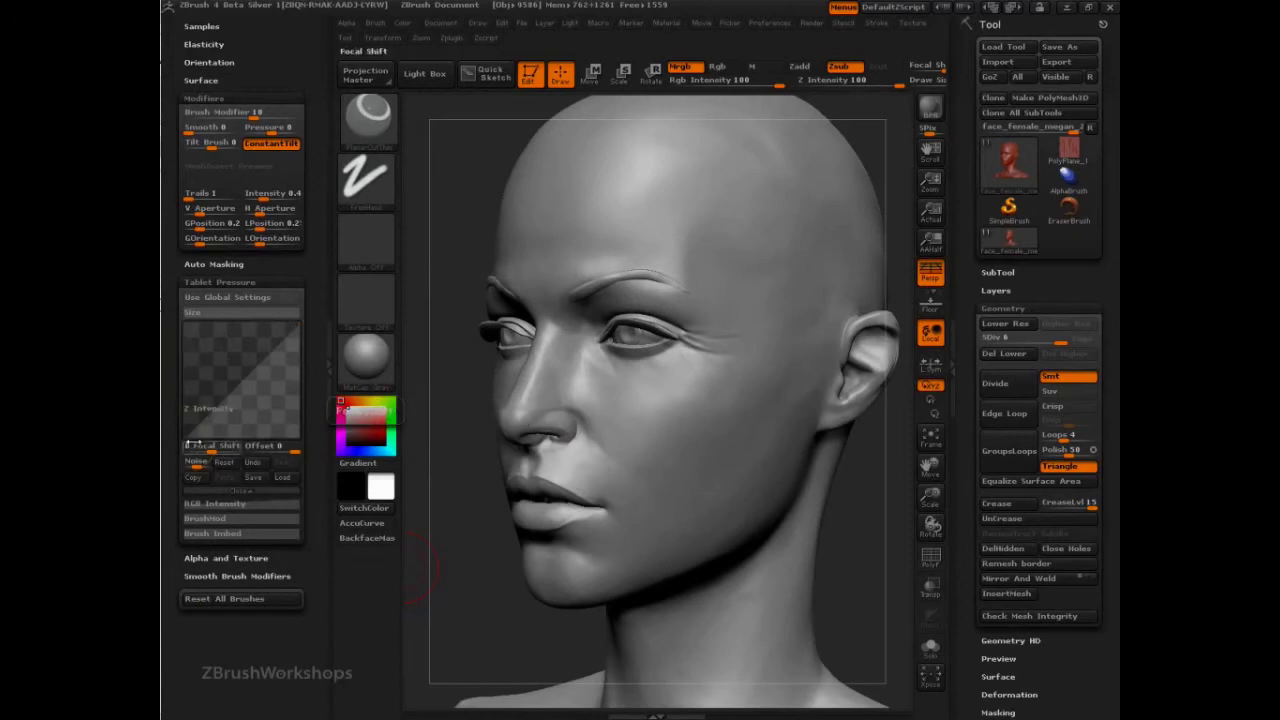
click(230, 495)
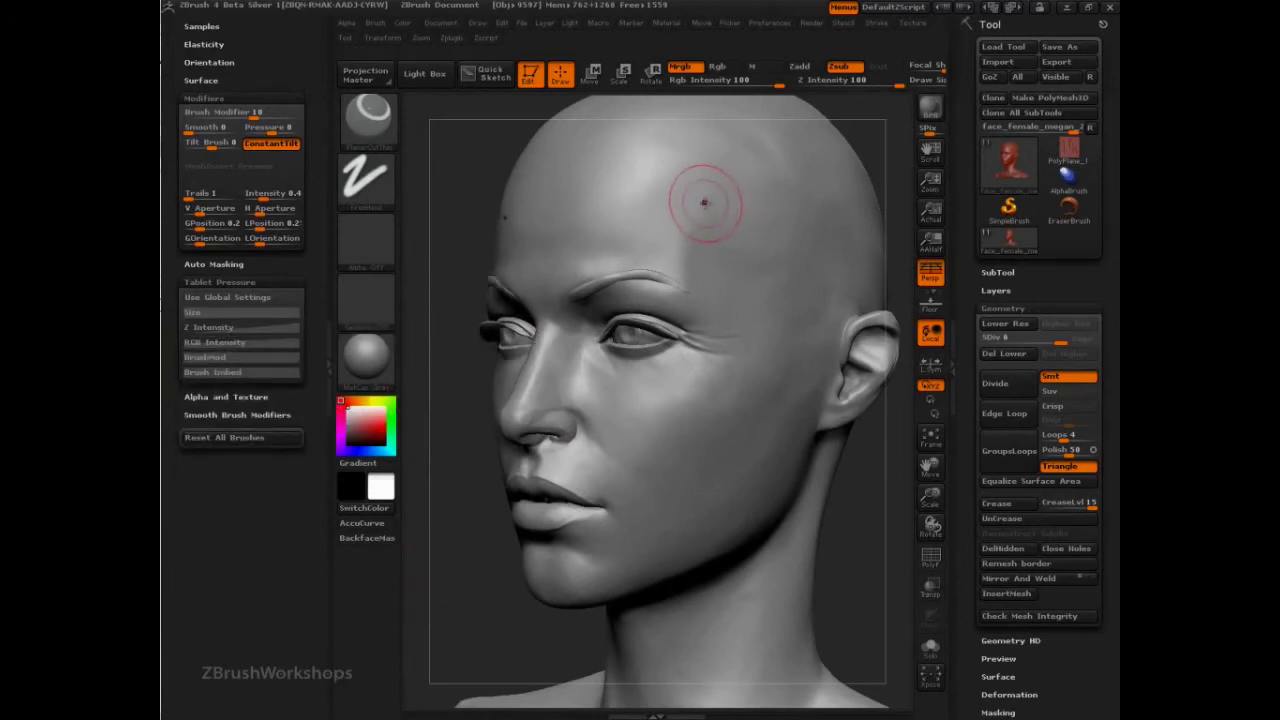
Try a planar cut on the forehead, lower the start of the Size pressure curve to the bottom, and undo the cut.
key(s)
mouse_move(710, 206)
mouse_down()
mouse_move(737, 206)
mouse_move(686, 207)
mouse_up()
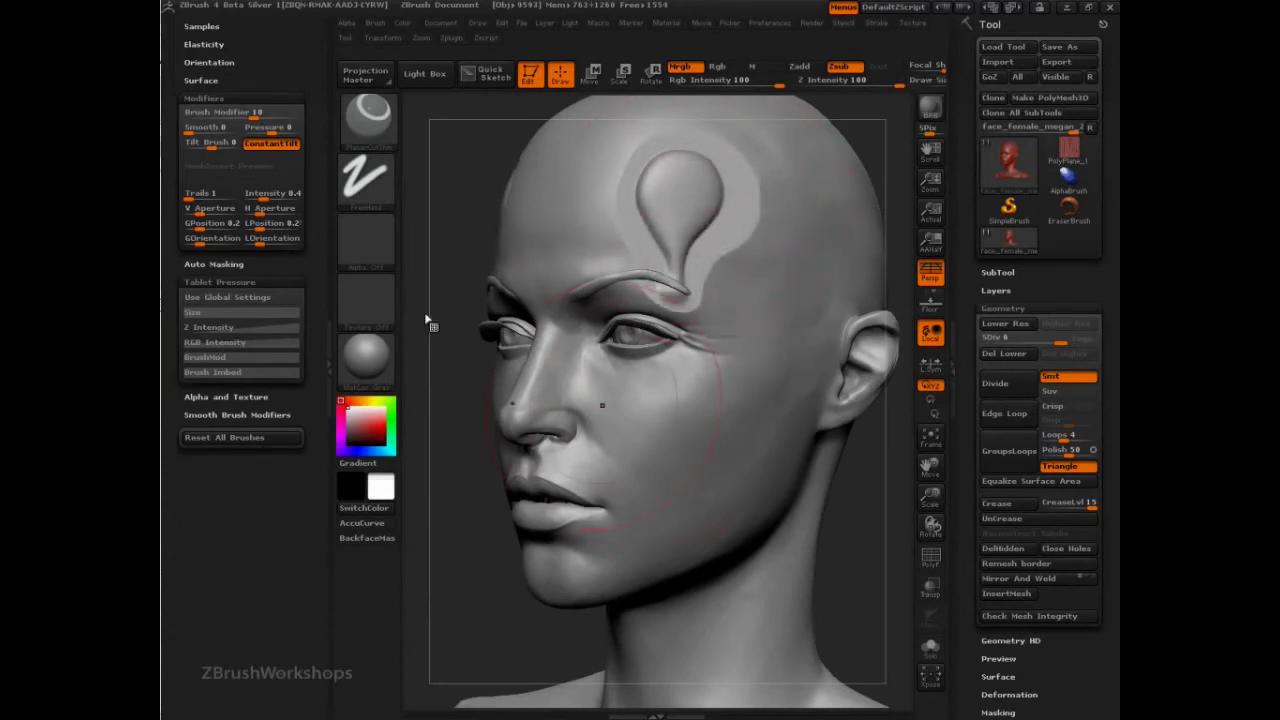
click(195, 312)
drag(192, 314, 185, 422)
key(ctrl)
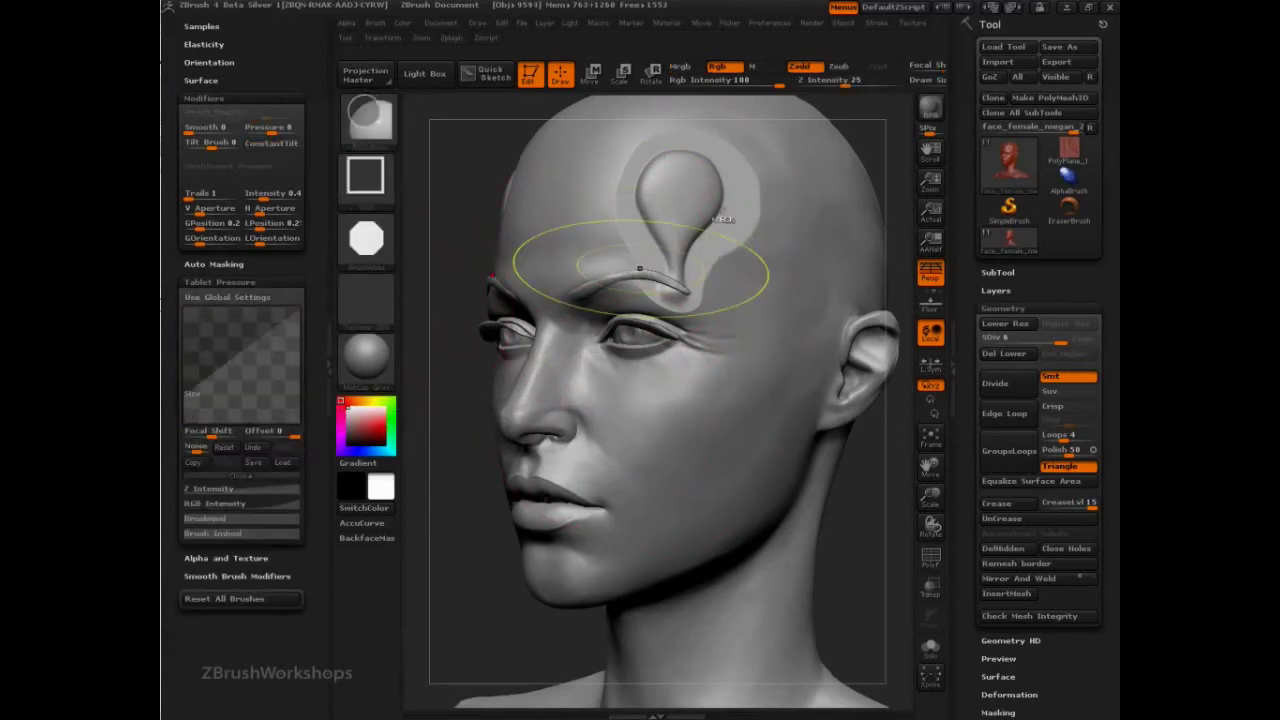
key(ctrl+z)
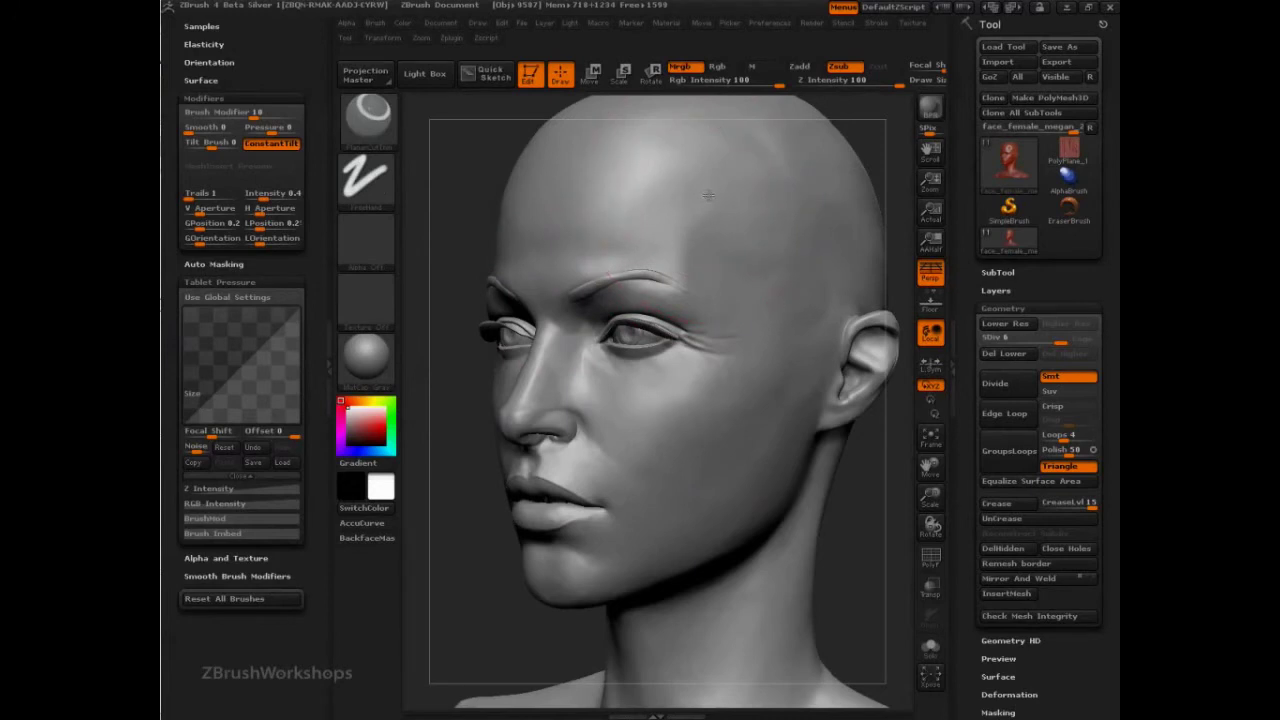
Try several planar cuts over the forehead, temple and cheek with pressure-controlled brush size, and undo them all.
key(ctrl)
mouse_move(716, 194)
mouse_down()
mouse_move(713, 212)
mouse_move(676, 222)
mouse_move(674, 210)
mouse_up()
mouse_move(709, 170)
mouse_down()
mouse_move(690, 290)
mouse_move(715, 244)
mouse_up()
mouse_move(684, 320)
mouse_down()
mouse_move(676, 398)
mouse_move(668, 390)
mouse_up()
key(shift)
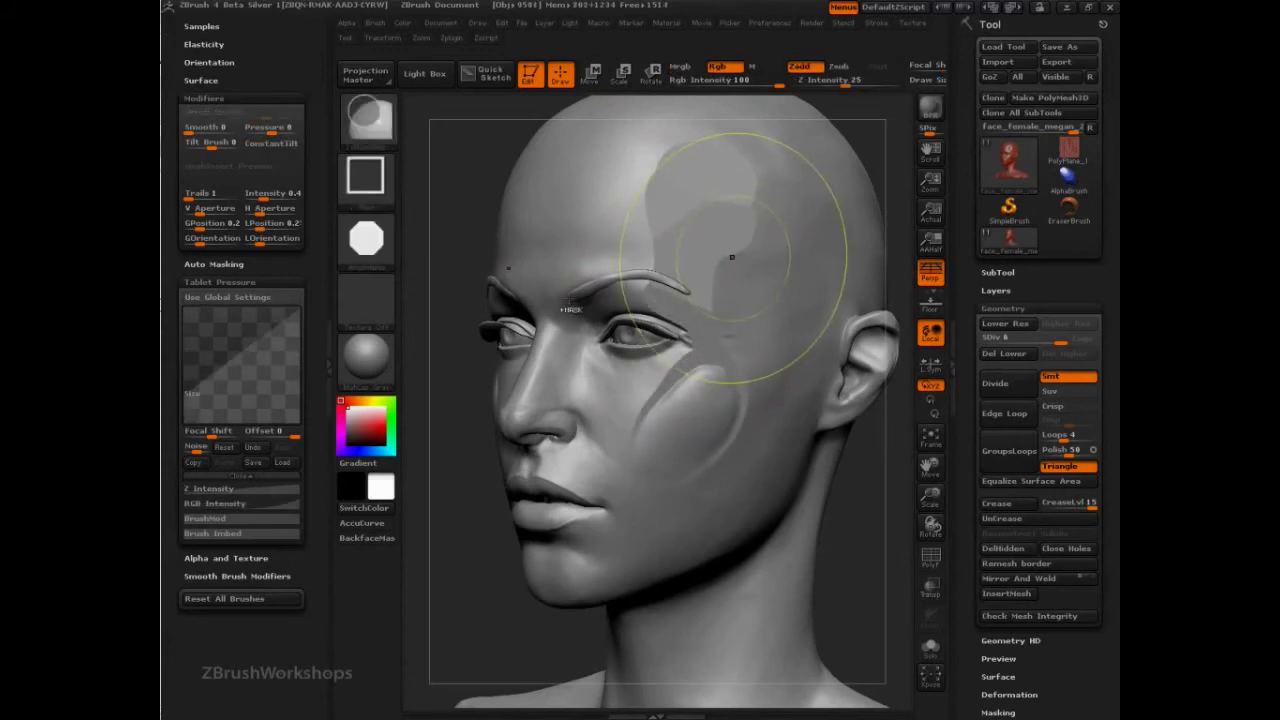
key(ctrl+z)
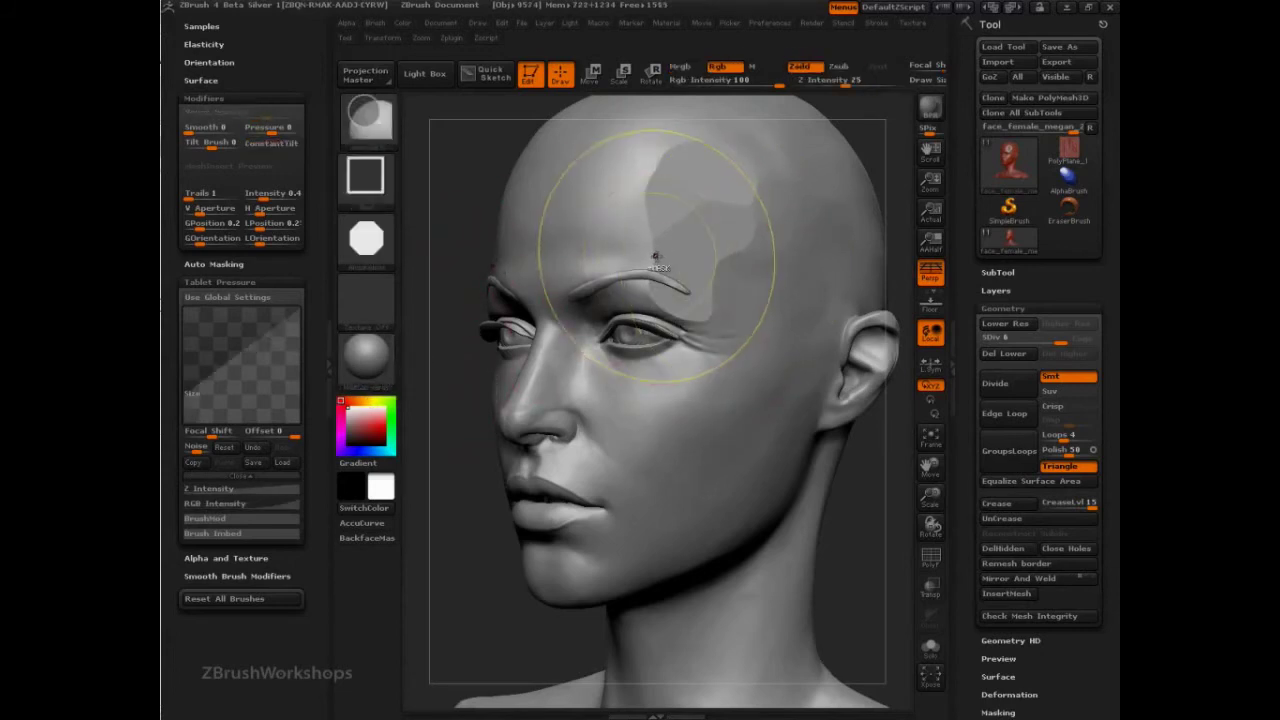
key(ctrl+z)
key(ctrl+z)
key(ctrl+z)
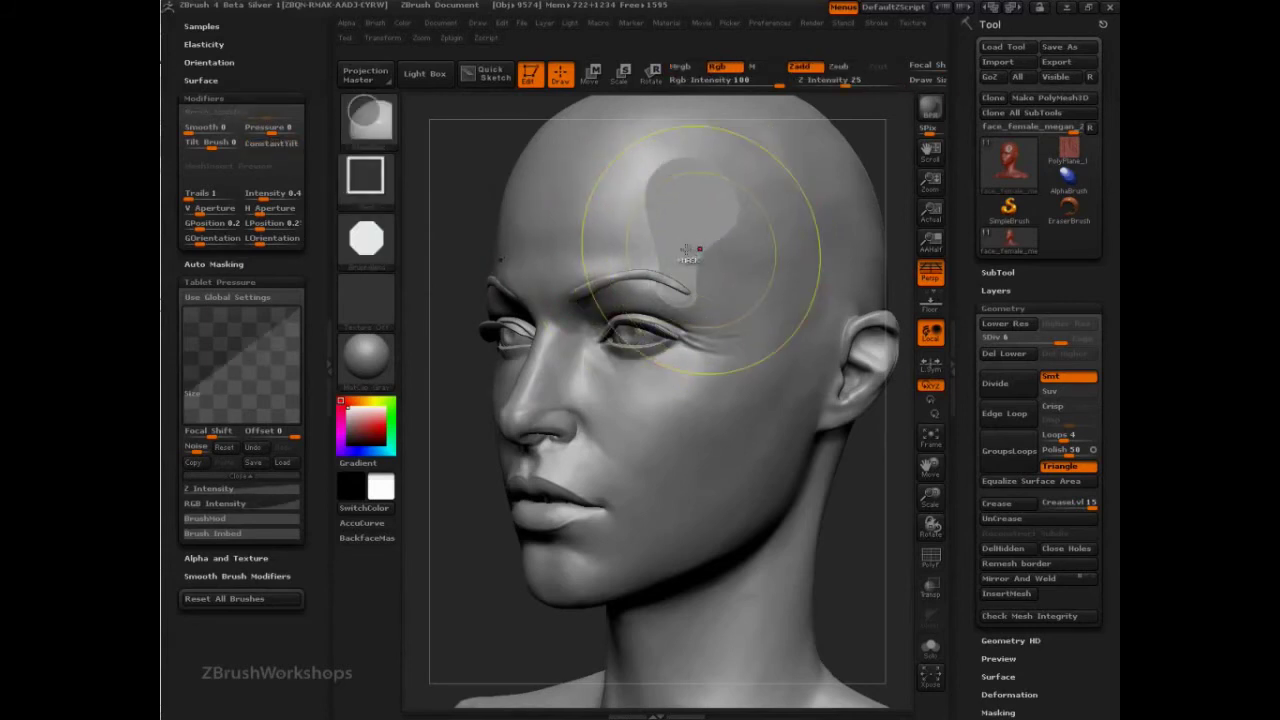
key(ctrl+z)
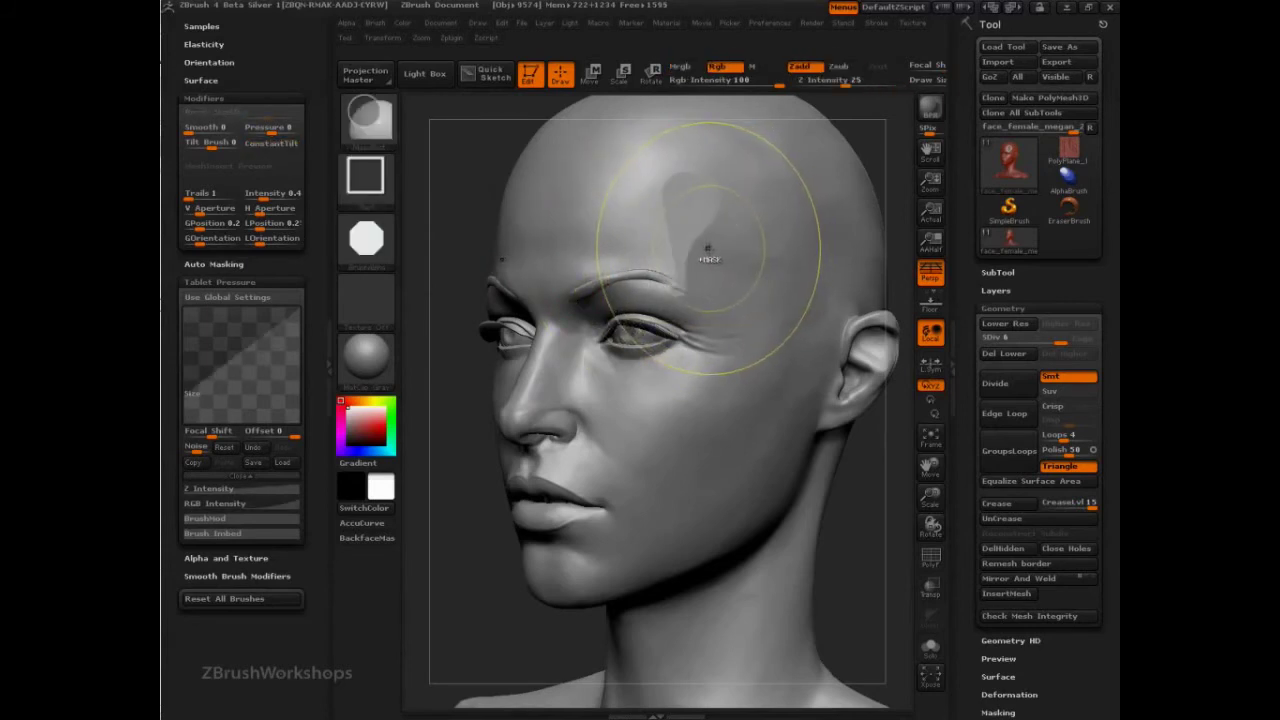
key(ctrl+z)
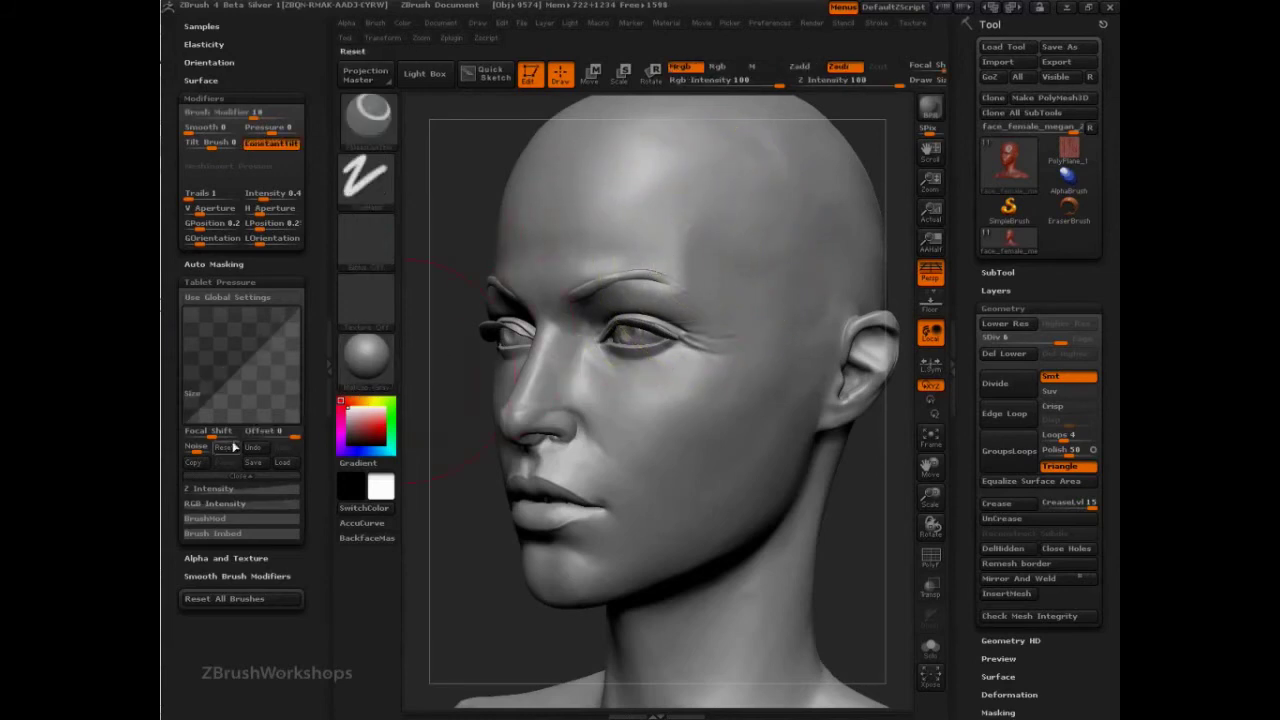
Cut planes into the forehead above the brow with the Size pressure curve's start raised halfway, and again with it raised to the top.
drag(185, 421, 185, 365)
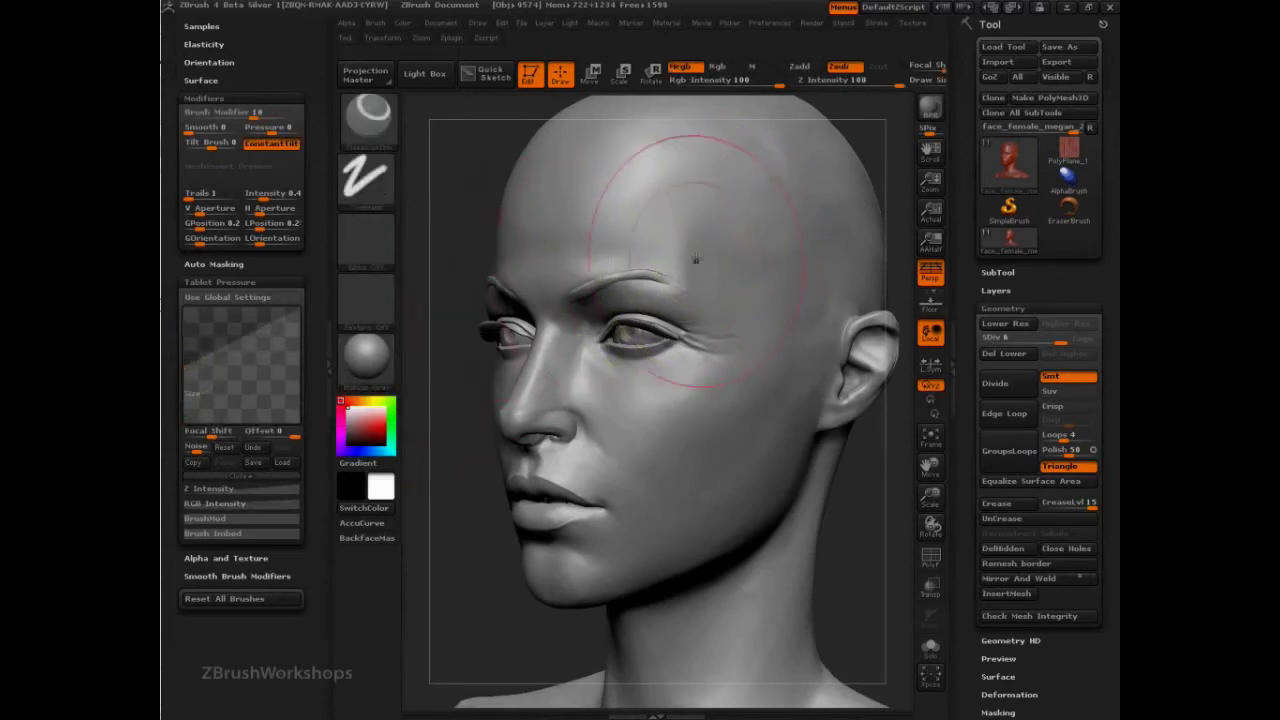
drag(684, 172, 690, 286)
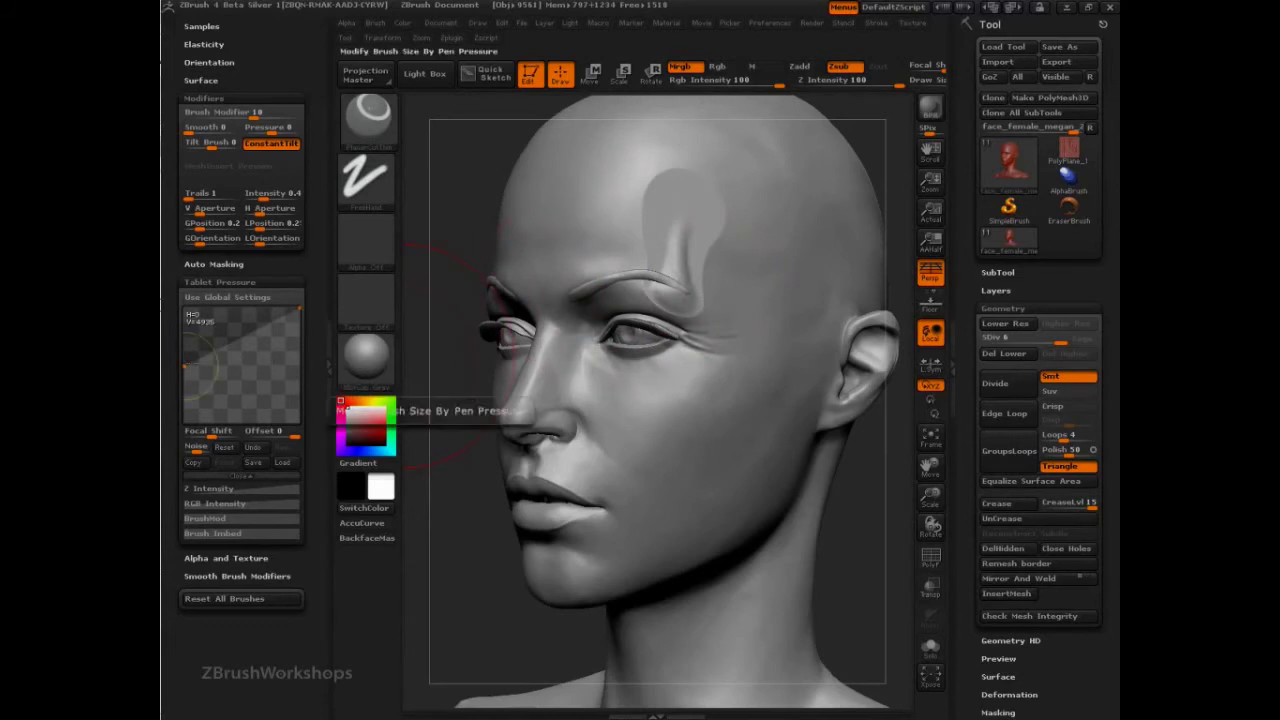
drag(183, 366, 185, 301)
mouse_move(671, 233)
mouse_down()
mouse_move(643, 238)
mouse_move(654, 240)
mouse_up()
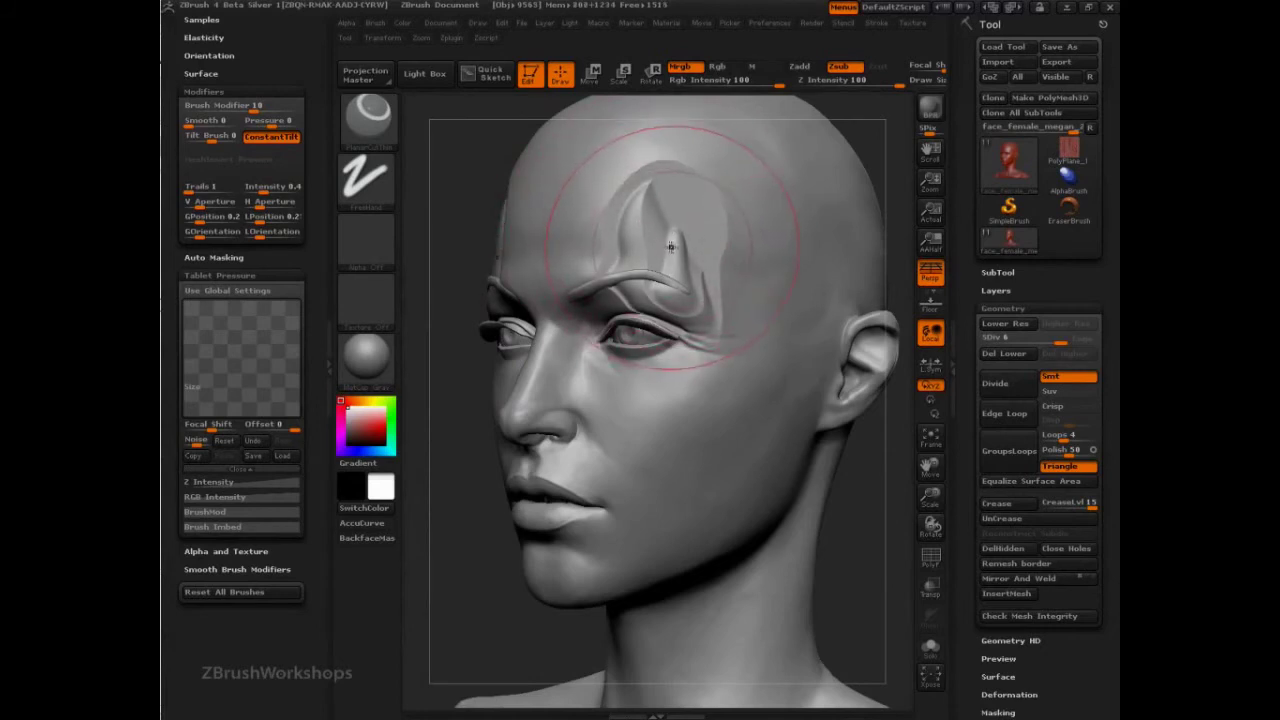
Enlarge the draw size and cut broad concentric planes around the forehead, temple, brow and nose bridge.
key(s)
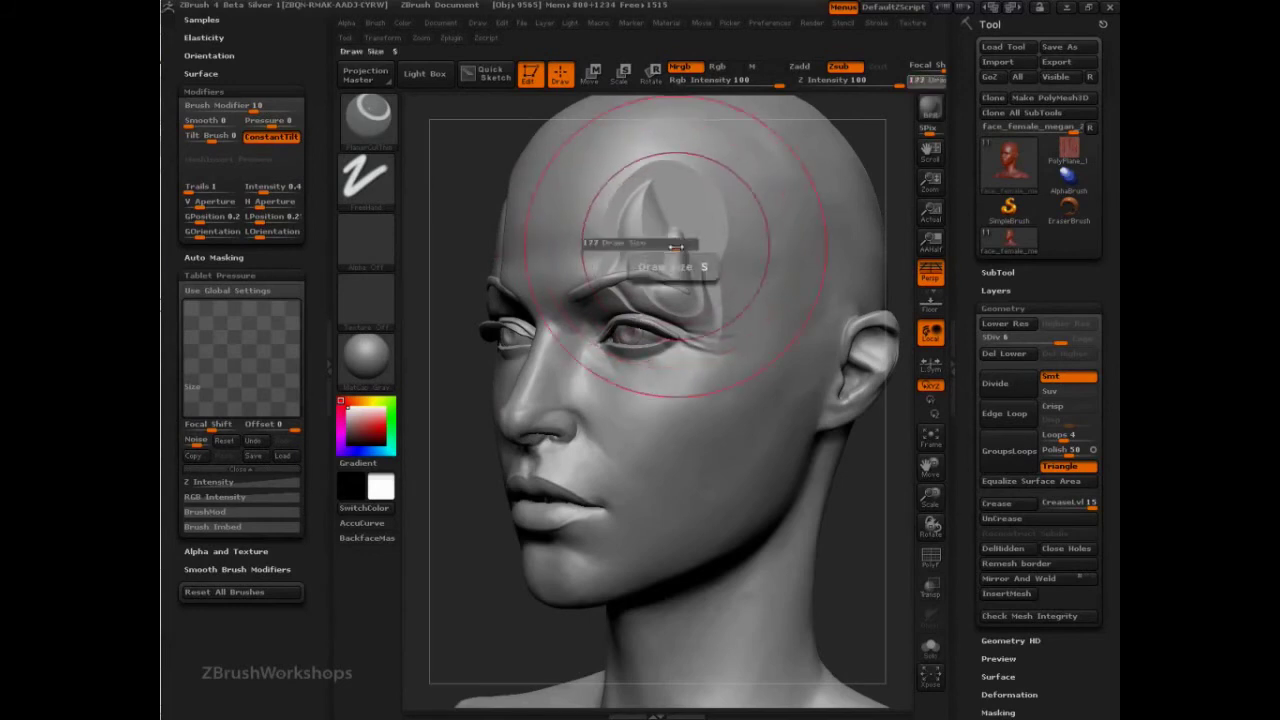
drag(668, 243, 703, 240)
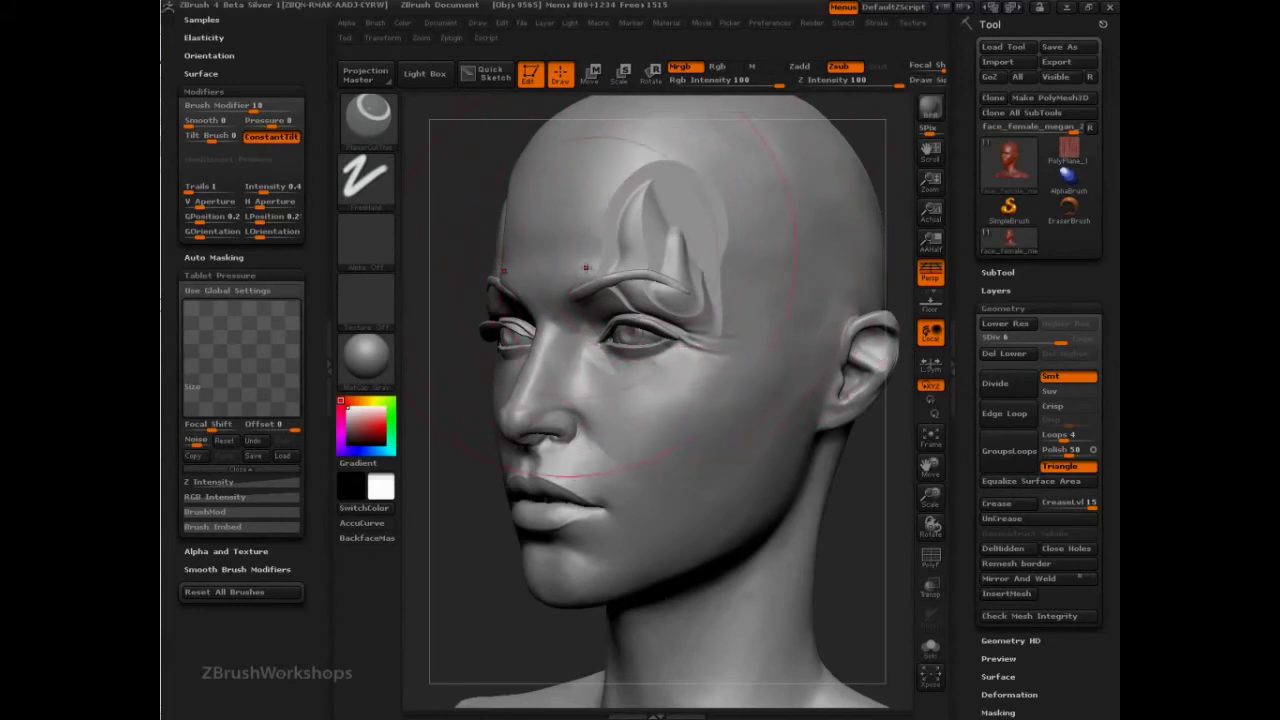
alt+drag(479, 214, 479, 200)
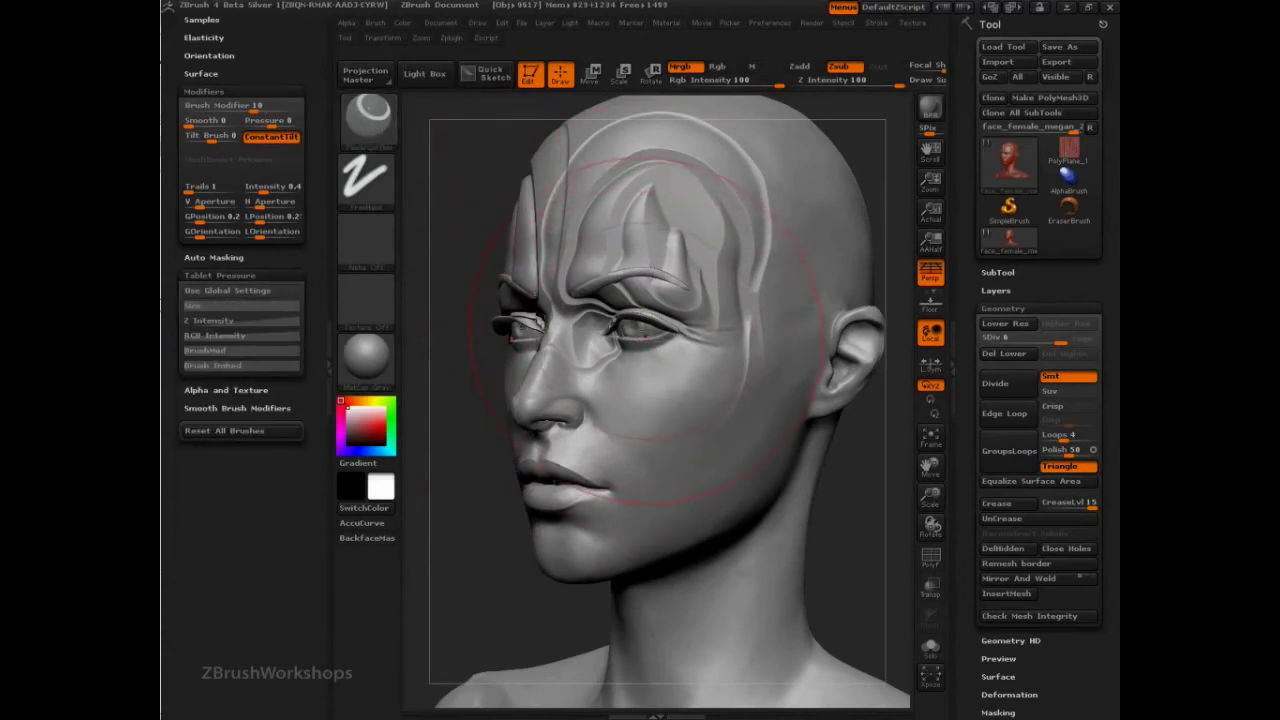
Switch to the Clay brush for sculpting on the head.
click(373, 128)
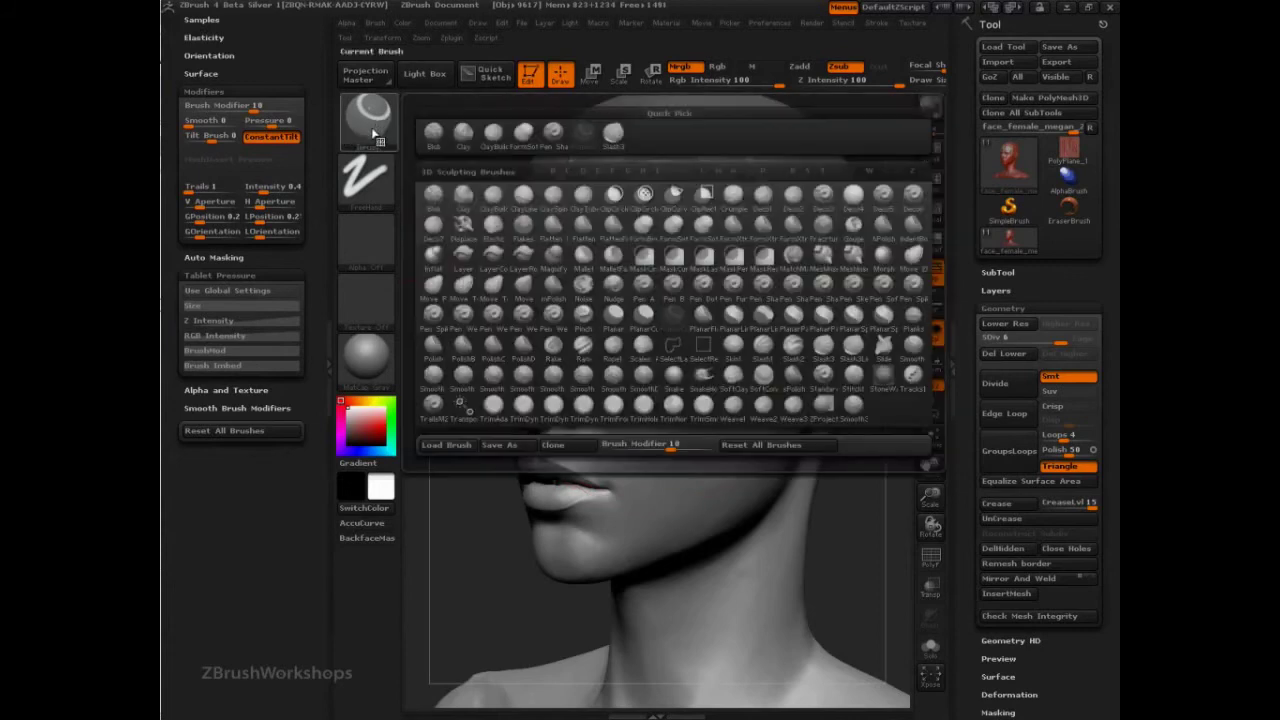
click(468, 205)
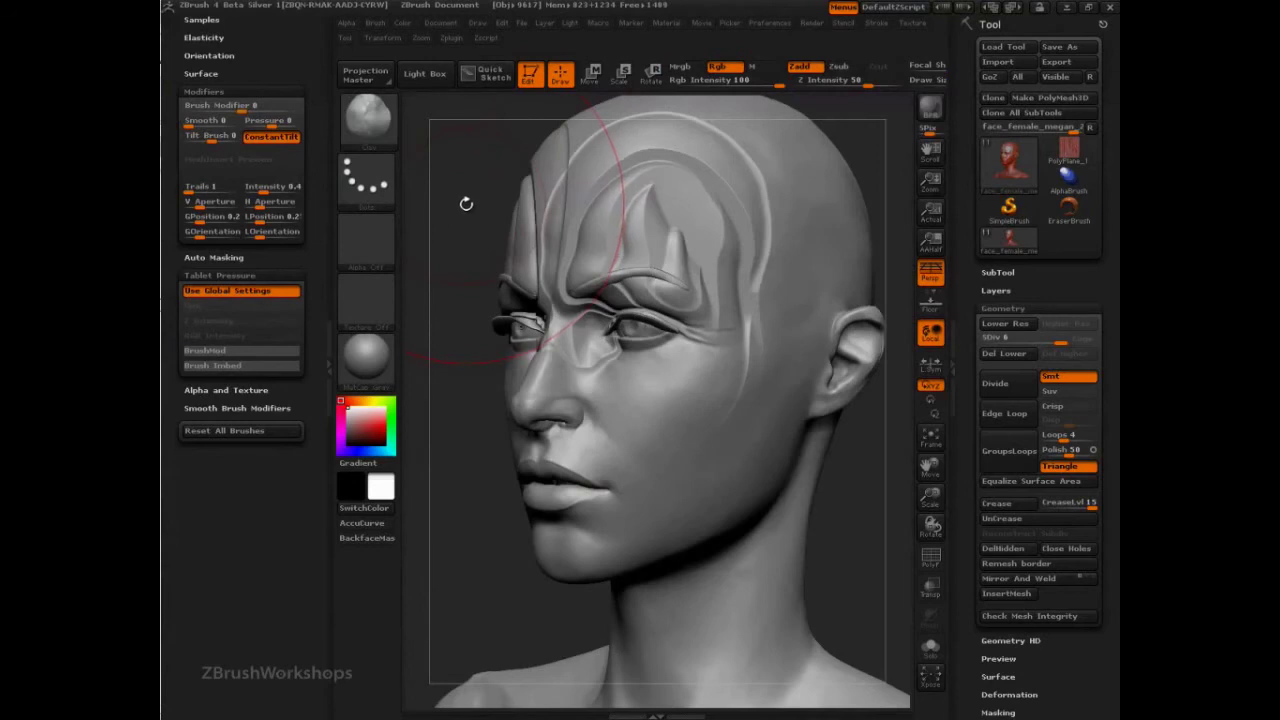
Undo the planar cuts over the forehead, brow and nose bridge to restore the smooth head.
click(376, 135)
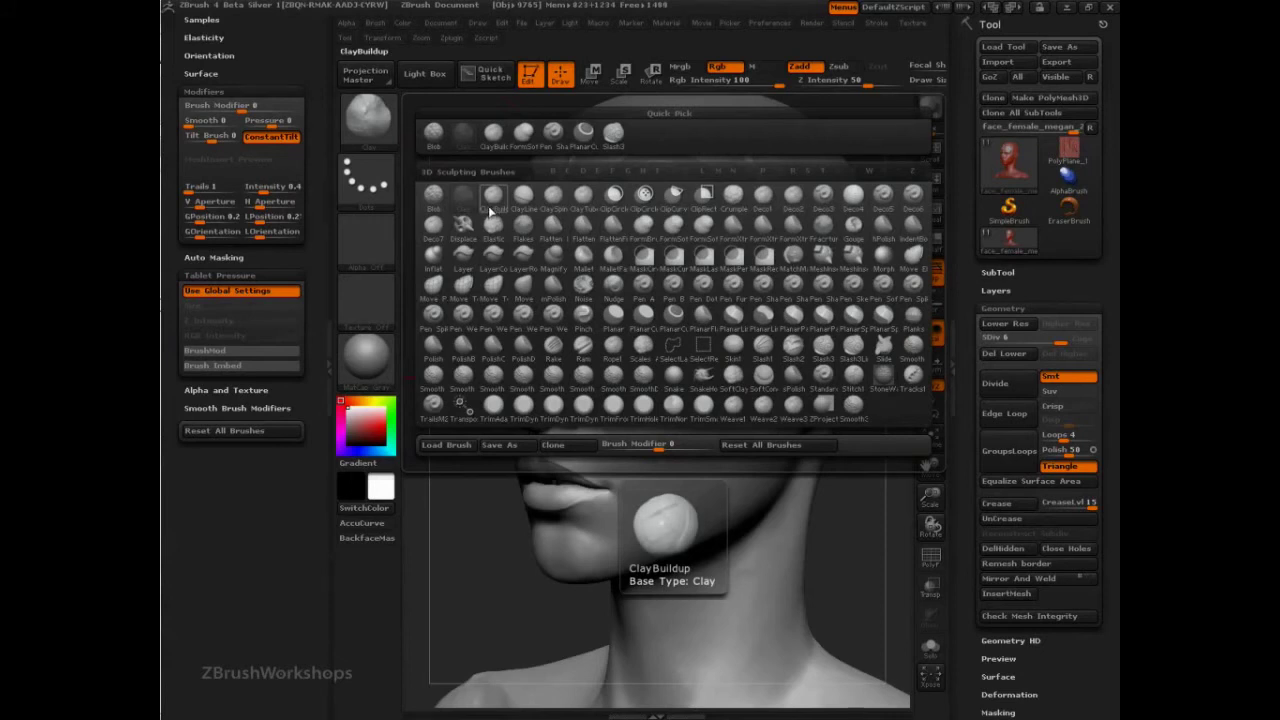
click(490, 213)
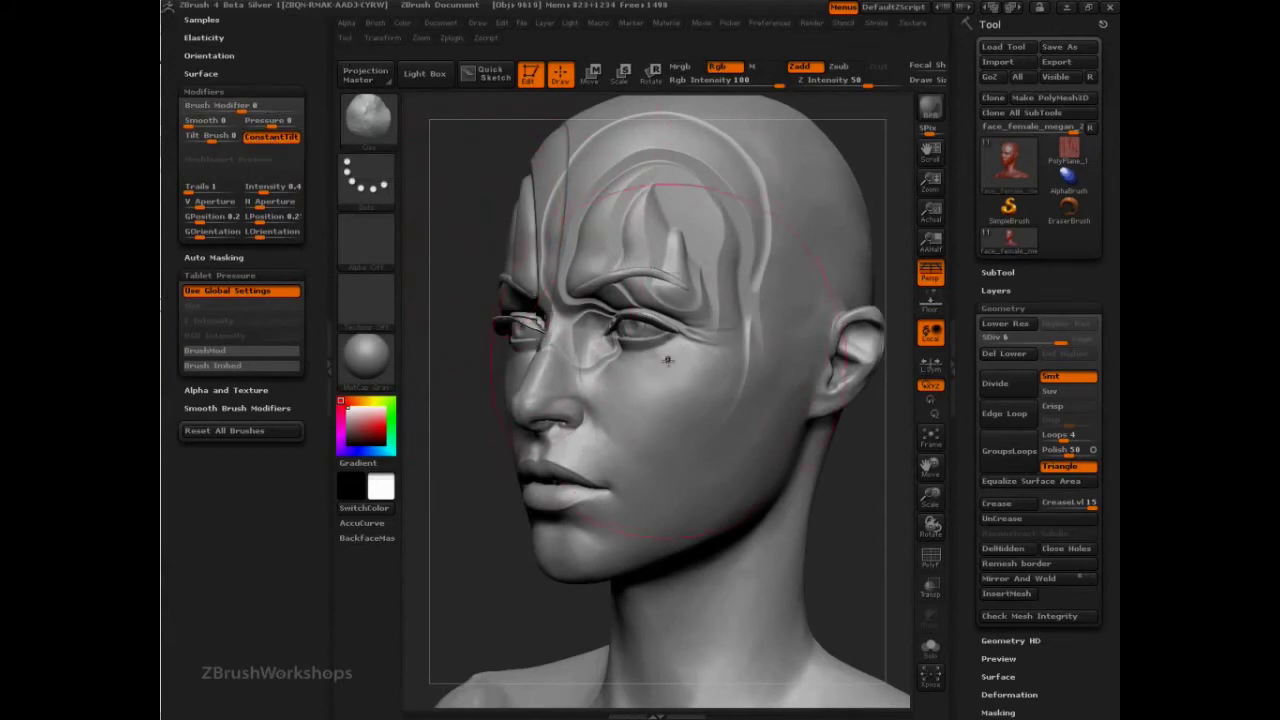
key(ctrl+z)
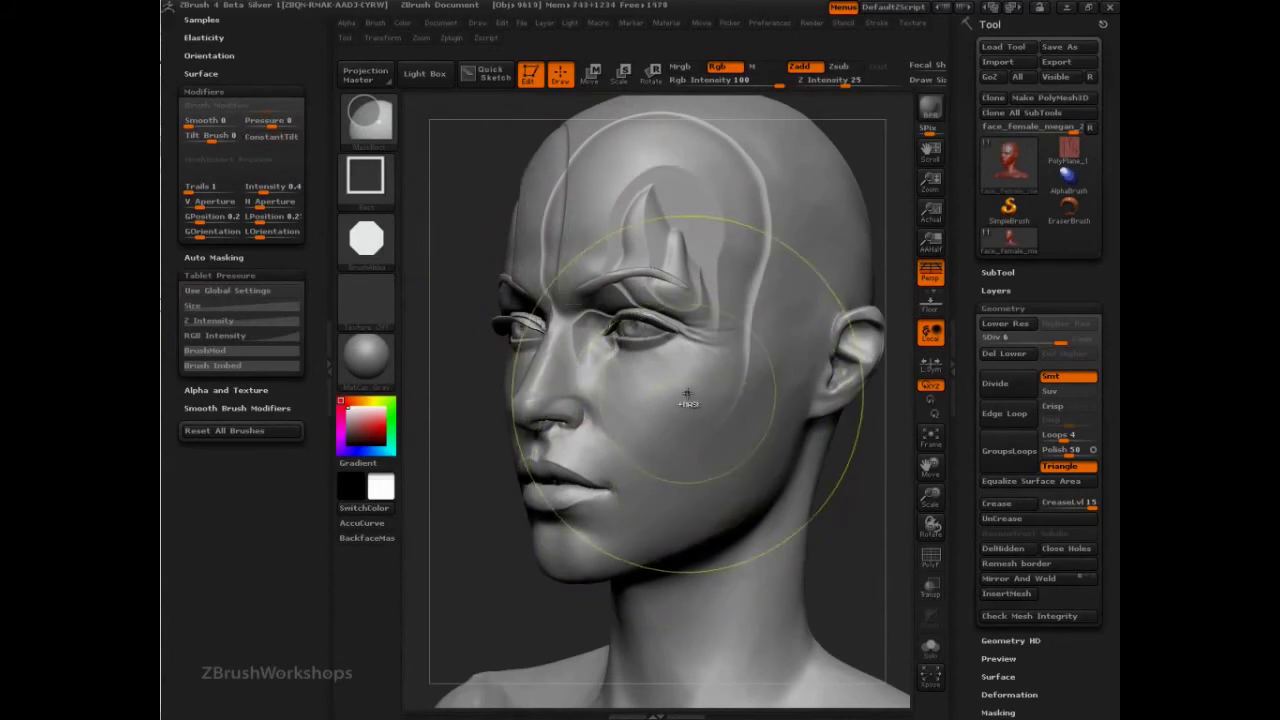
shift+drag(687, 395, 686, 369)
shift+drag(630, 320, 729, 277)
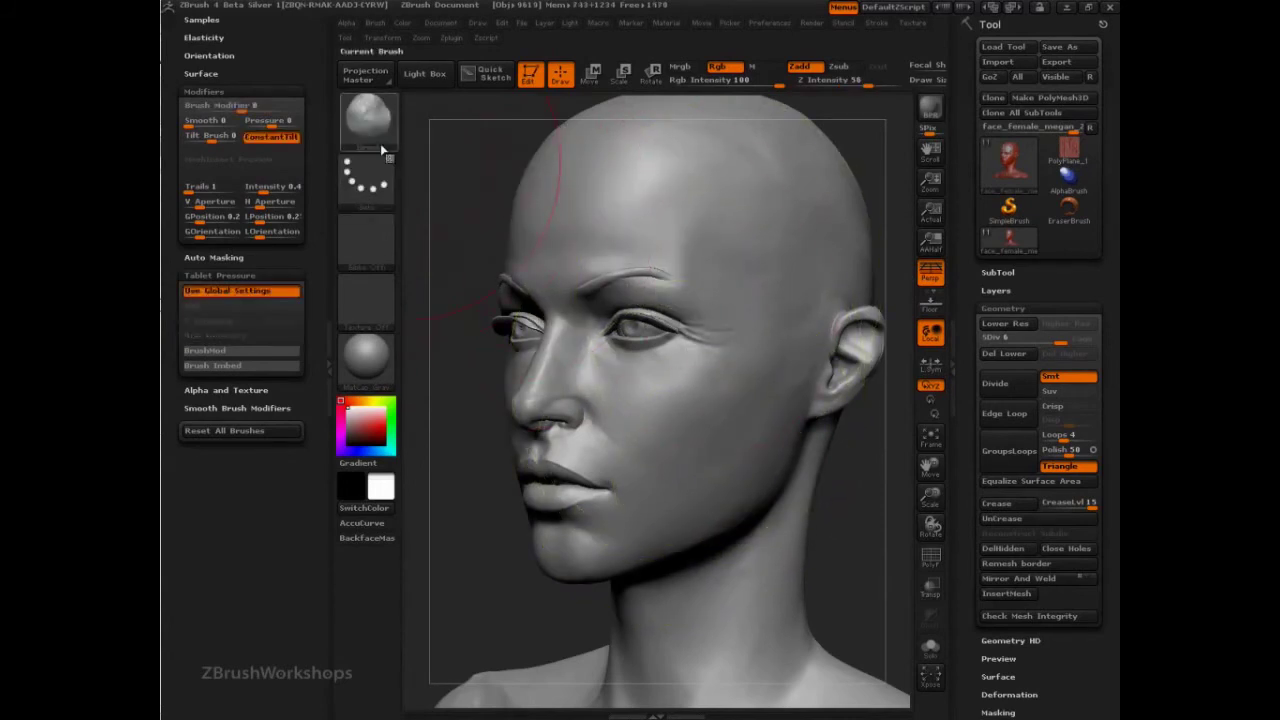
Reduce the draw size and lay a broad Clay brush stroke down the forehead above the brow.
click(370, 120)
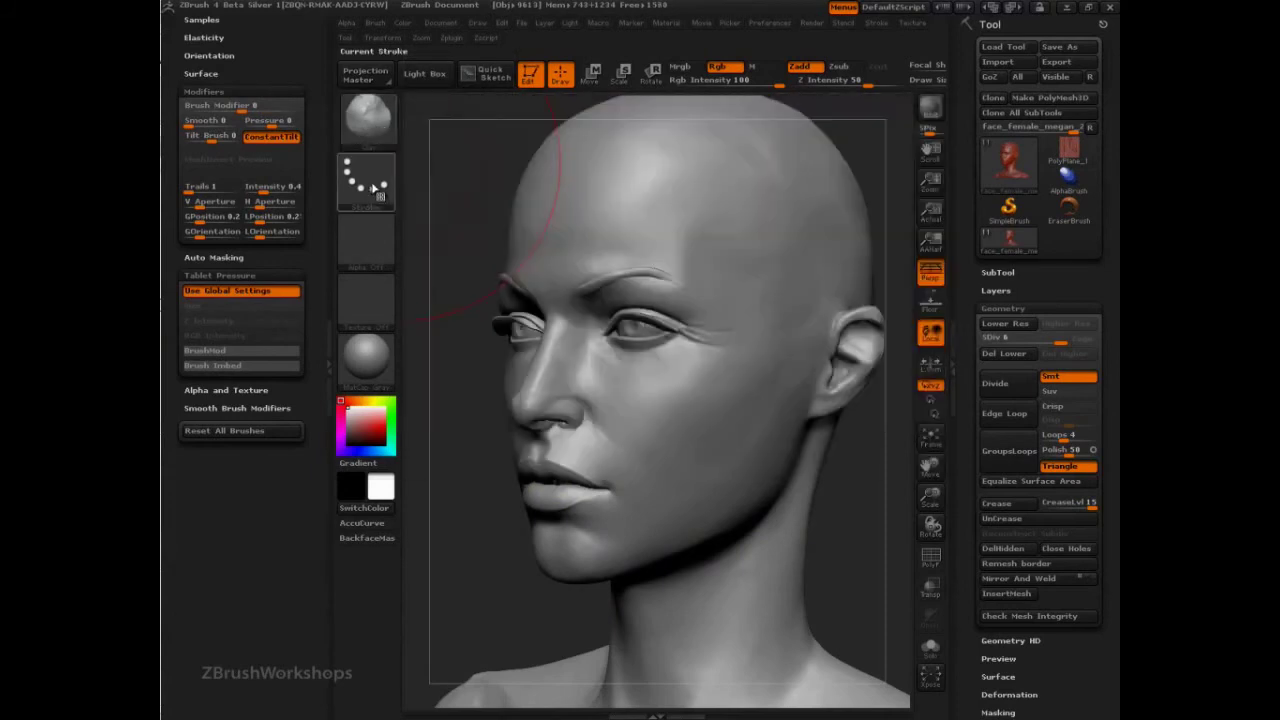
click(367, 118)
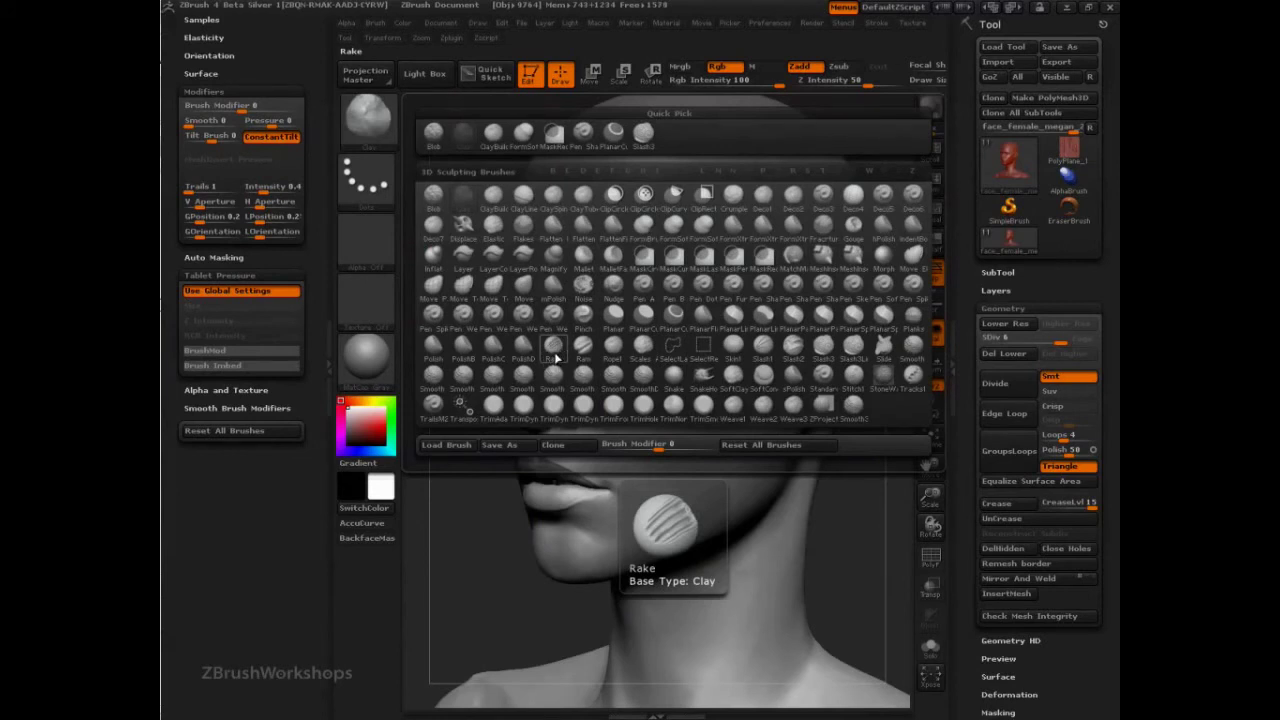
click(578, 204)
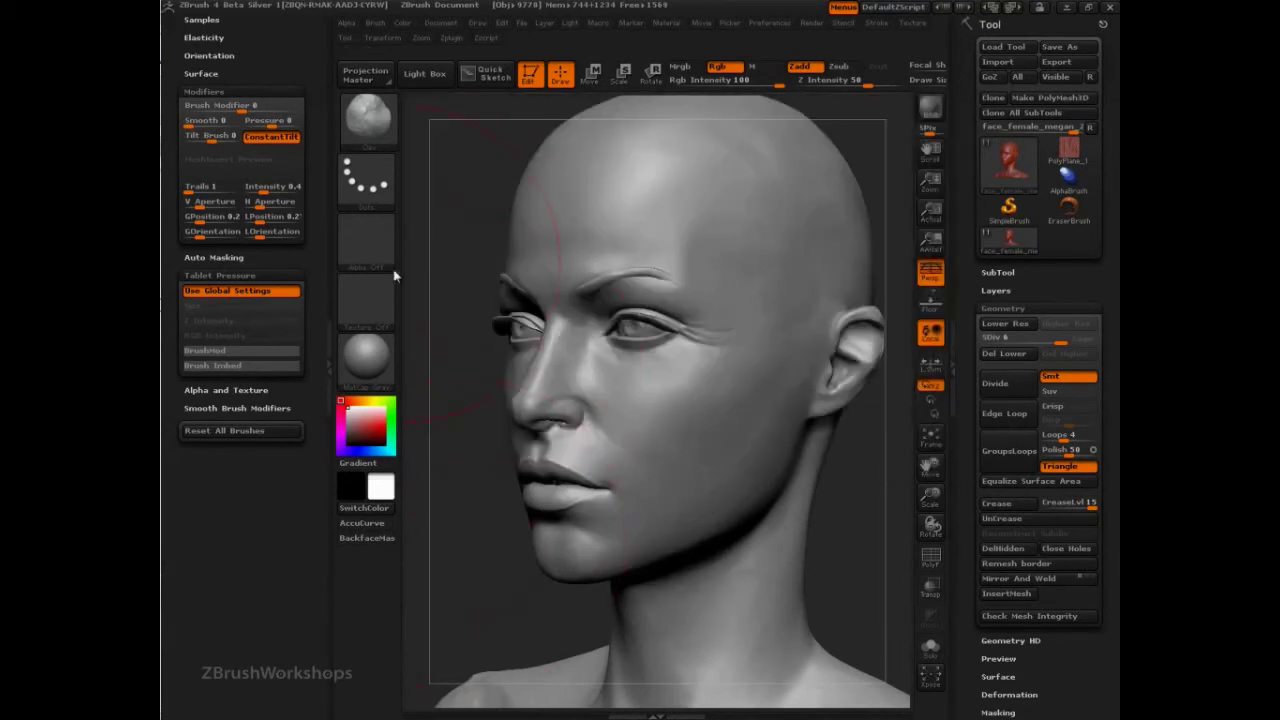
key(s)
drag(662, 434, 648, 433)
key(s)
drag(622, 207, 614, 206)
drag(646, 137, 610, 230)
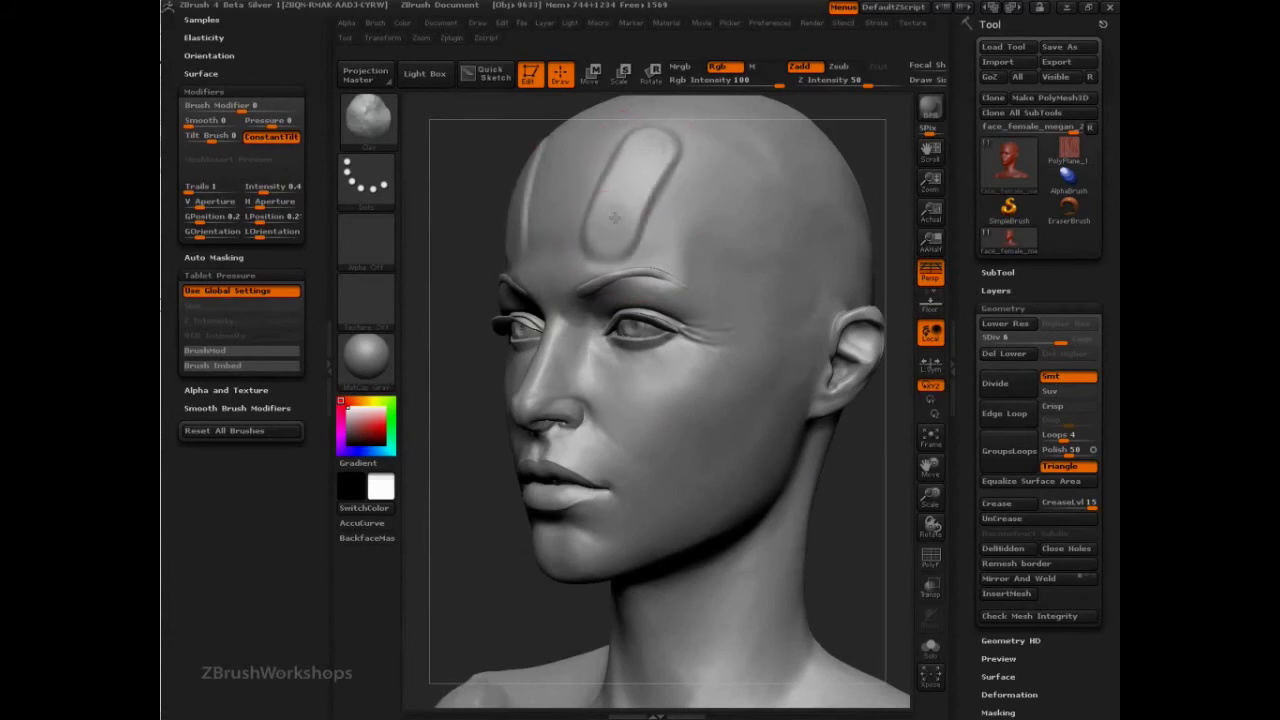
Switch to the ClayBuildup brush and sculpt a stroke down the forehead beside the Clay stroke.
click(378, 132)
click(493, 199)
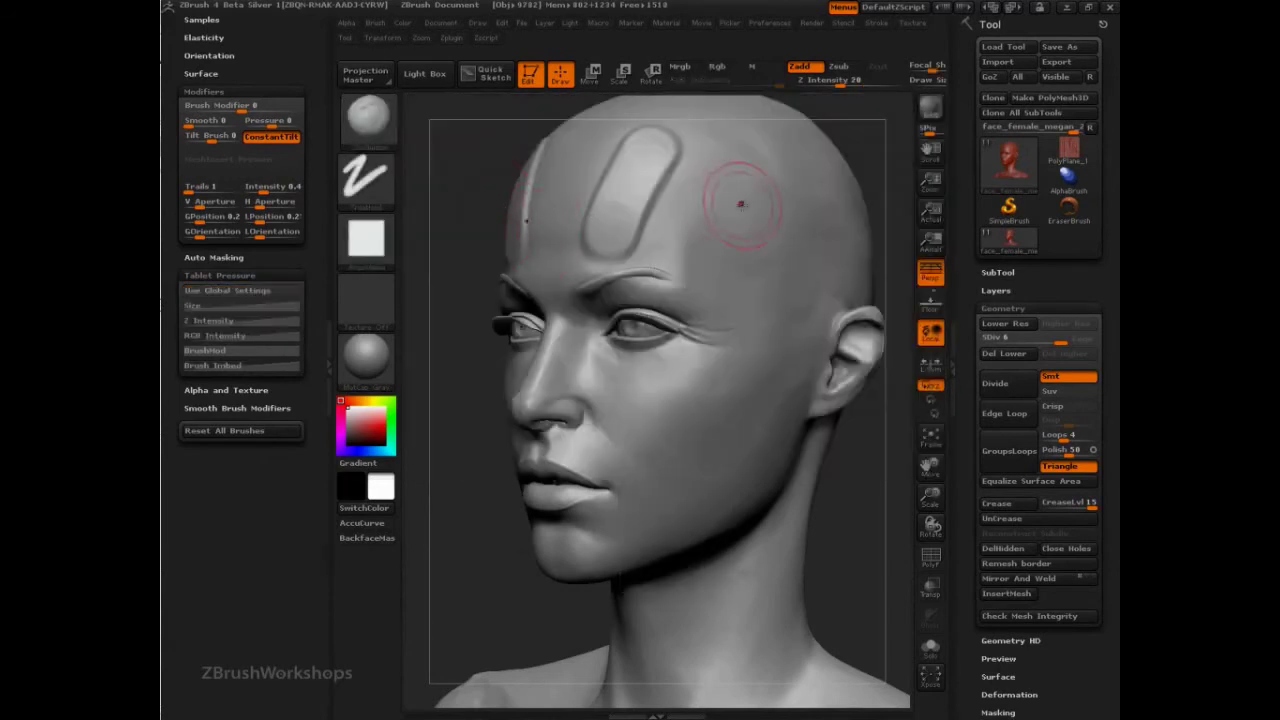
mouse_move(708, 168)
mouse_down()
mouse_move(676, 239)
mouse_move(726, 168)
mouse_move(667, 244)
mouse_up()
mouse_move(364, 252)
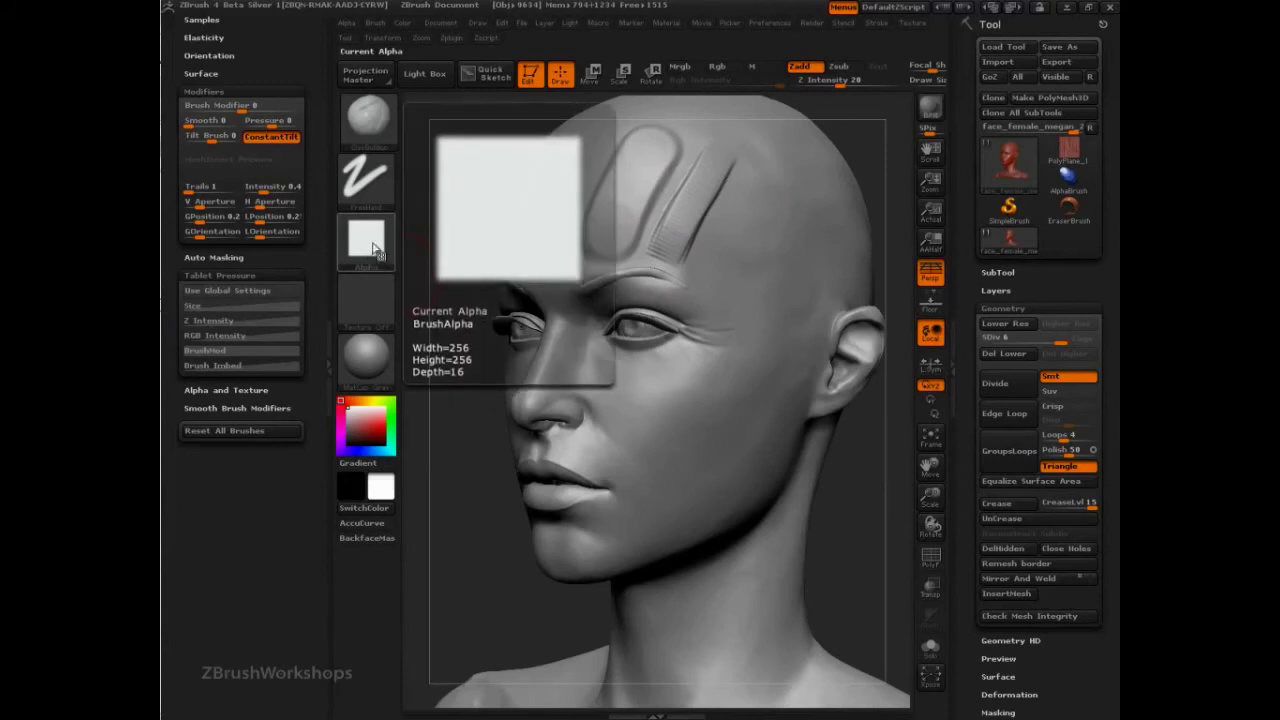
Compare the settings of the ClayTubes and ClayBuildup brushes and inspect ClayBuildup's Brush Imbed pressure curve.
click(368, 116)
mouse_move(585, 209)
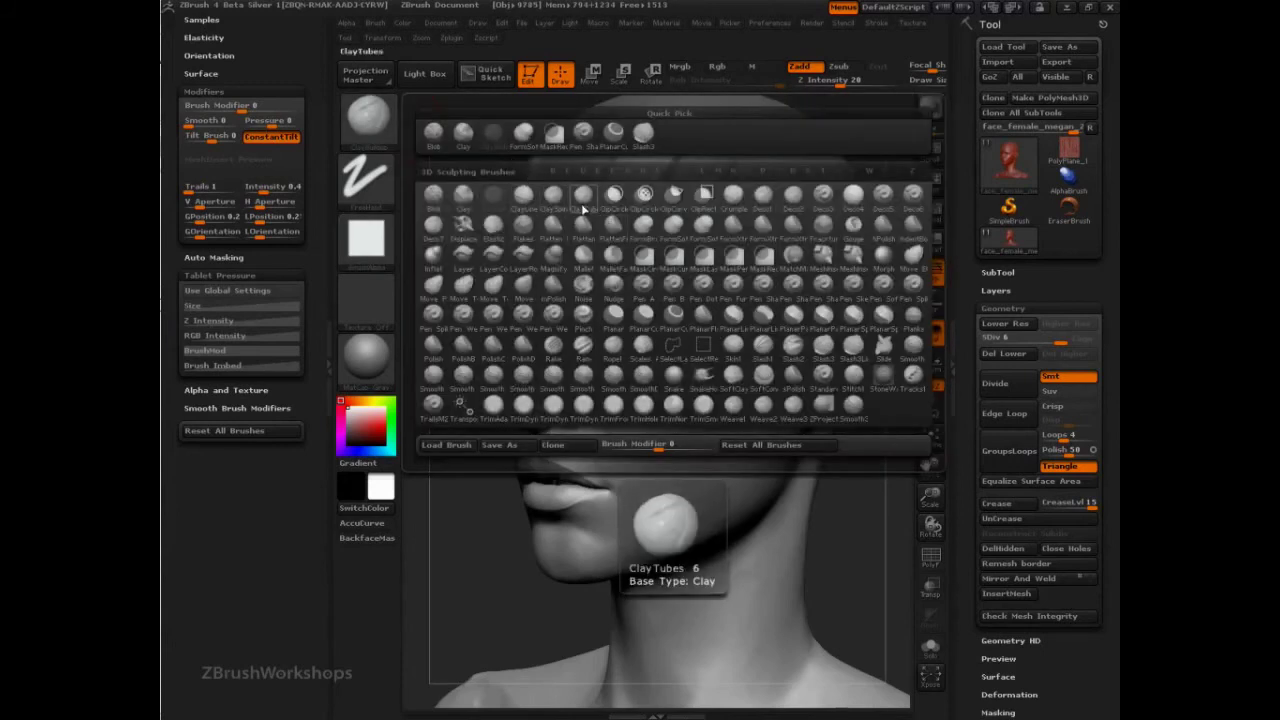
click(585, 205)
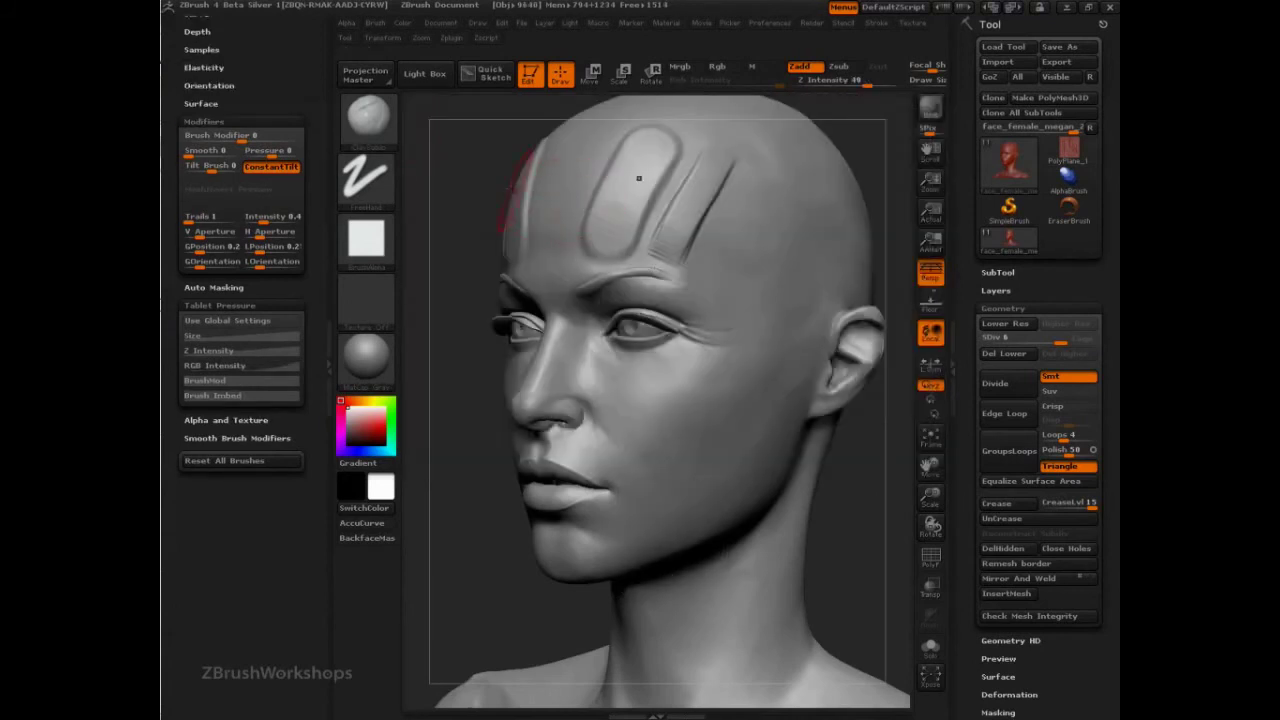
mouse_move(368, 135)
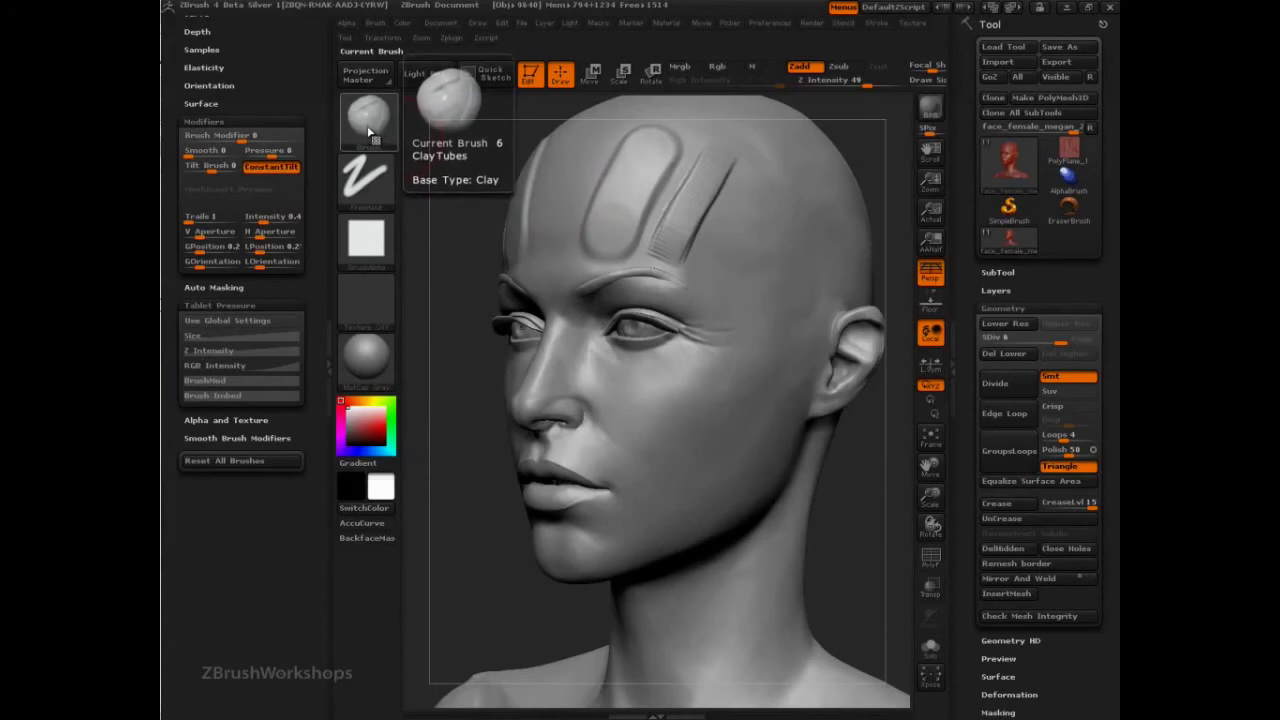
click(368, 125)
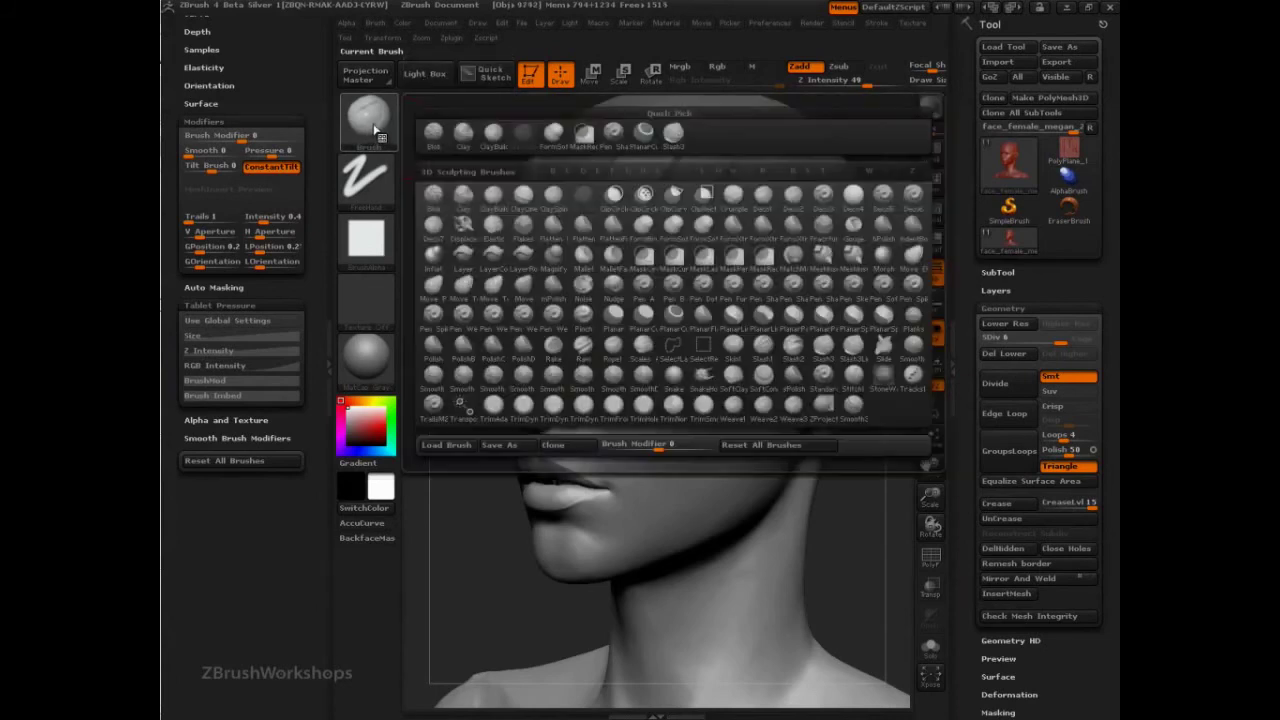
click(500, 197)
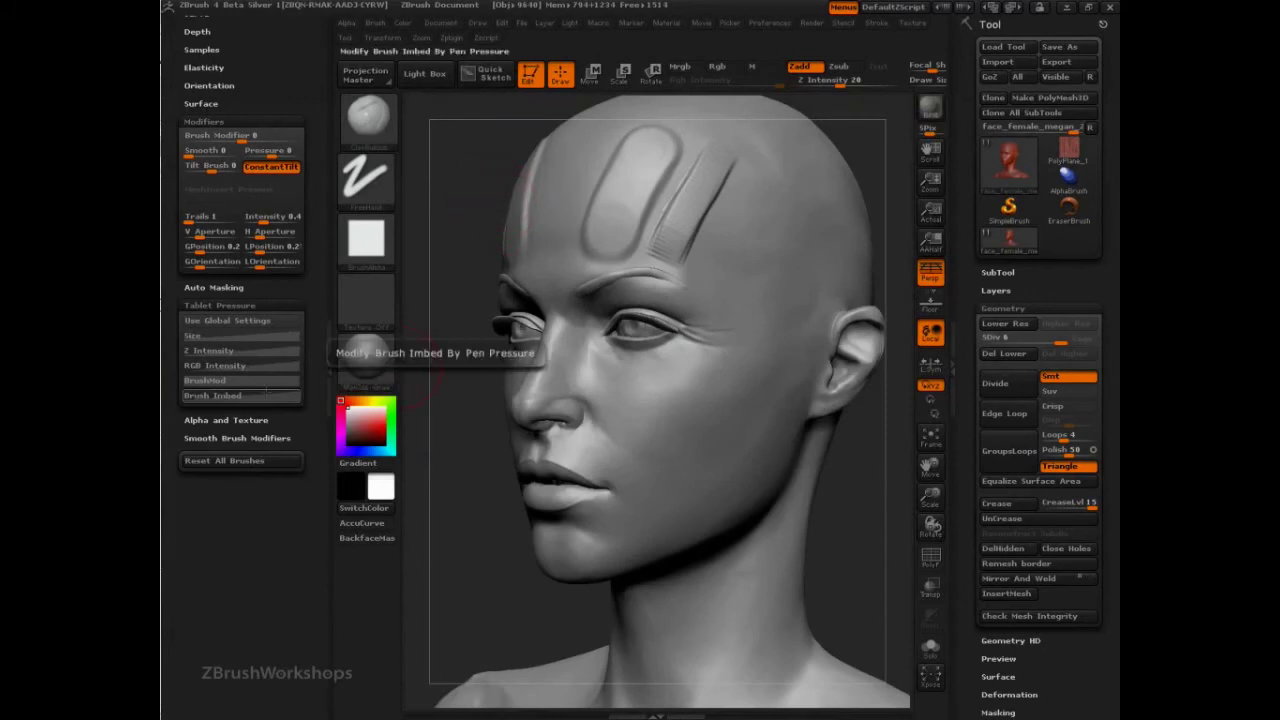
click(212, 395)
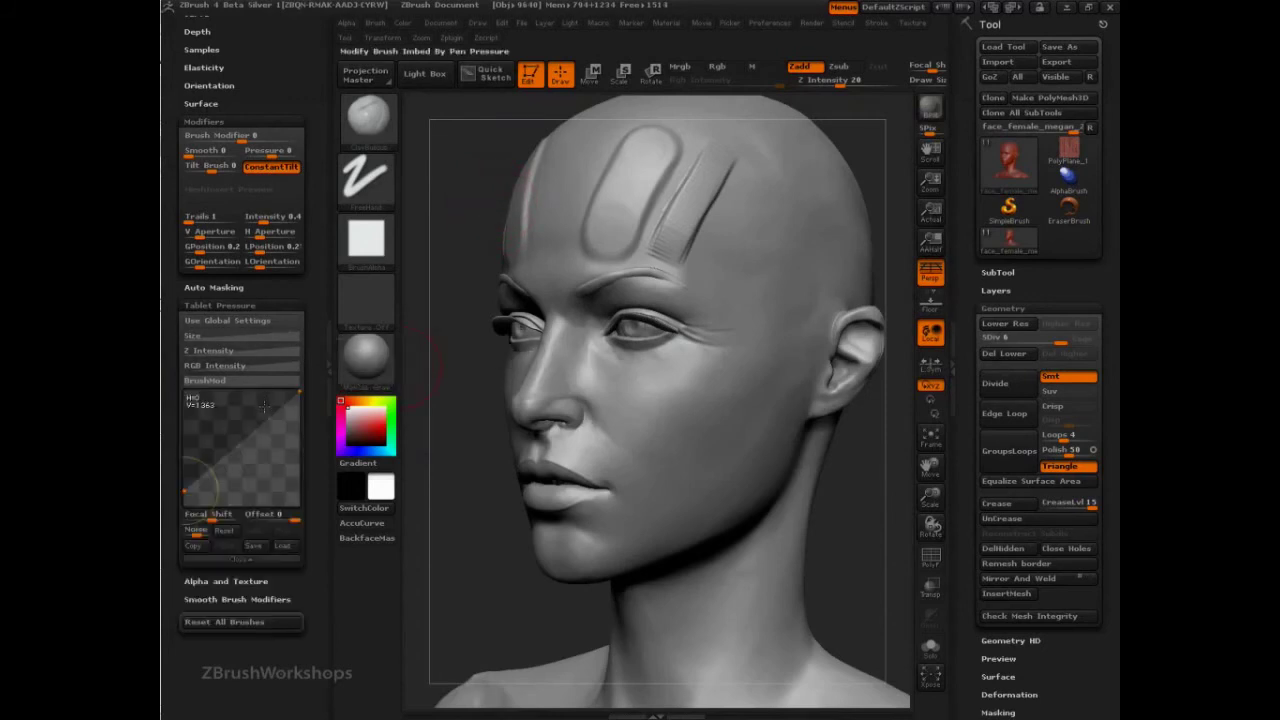
click(231, 557)
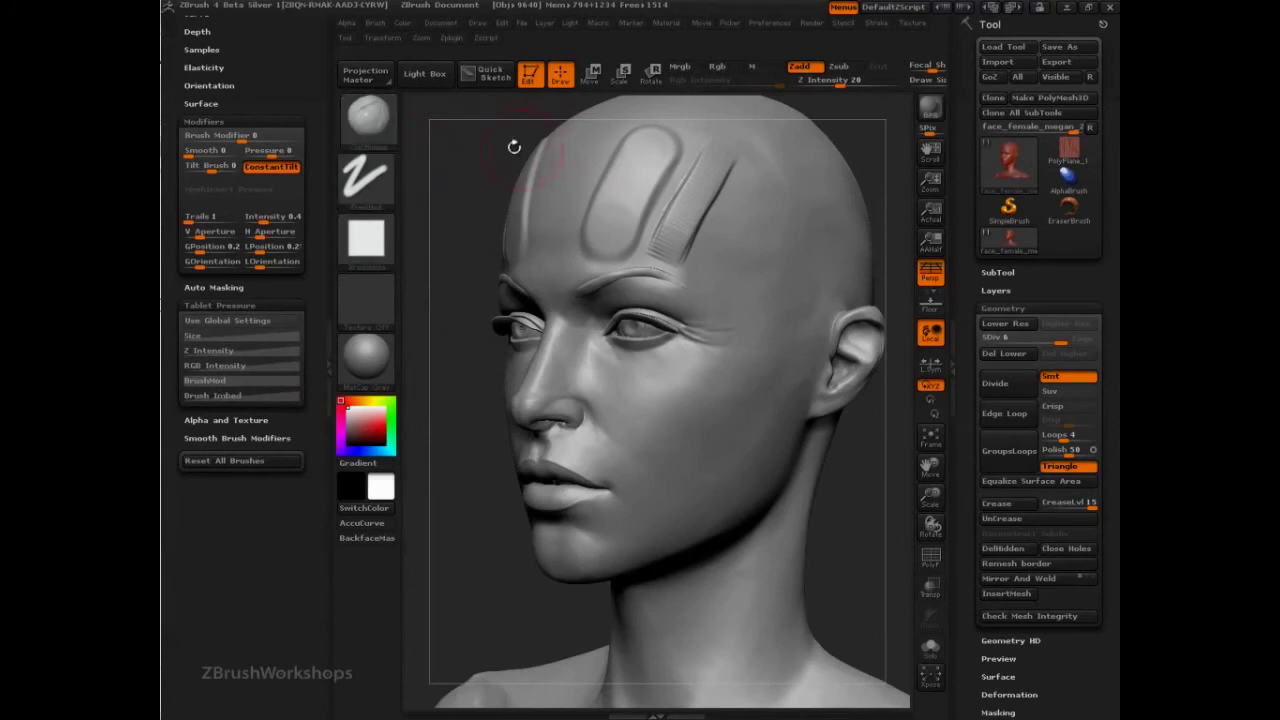
Switch to the ClayTubes brush and sculpt several overlapping strokes down the temple.
click(368, 128)
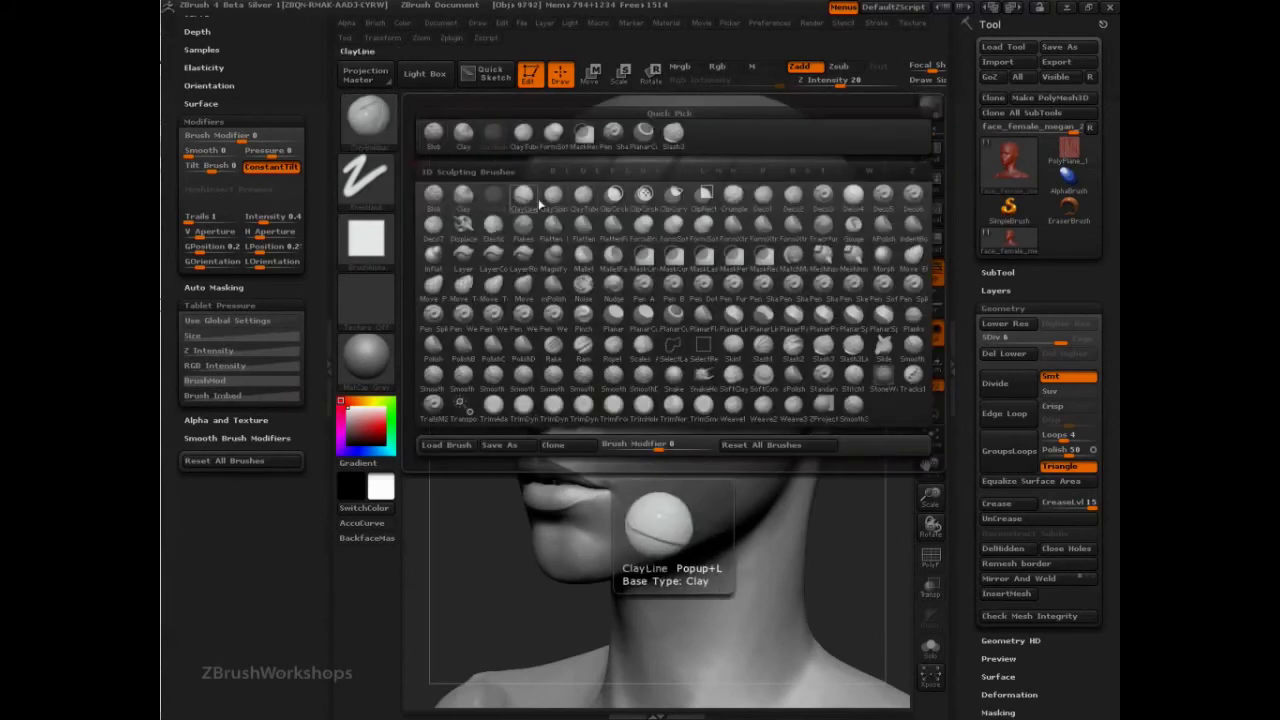
click(584, 199)
drag(765, 171, 720, 281)
drag(782, 152, 712, 292)
drag(796, 178, 740, 298)
mouse_move(806, 184)
mouse_down()
mouse_move(746, 300)
mouse_move(716, 318)
mouse_up()
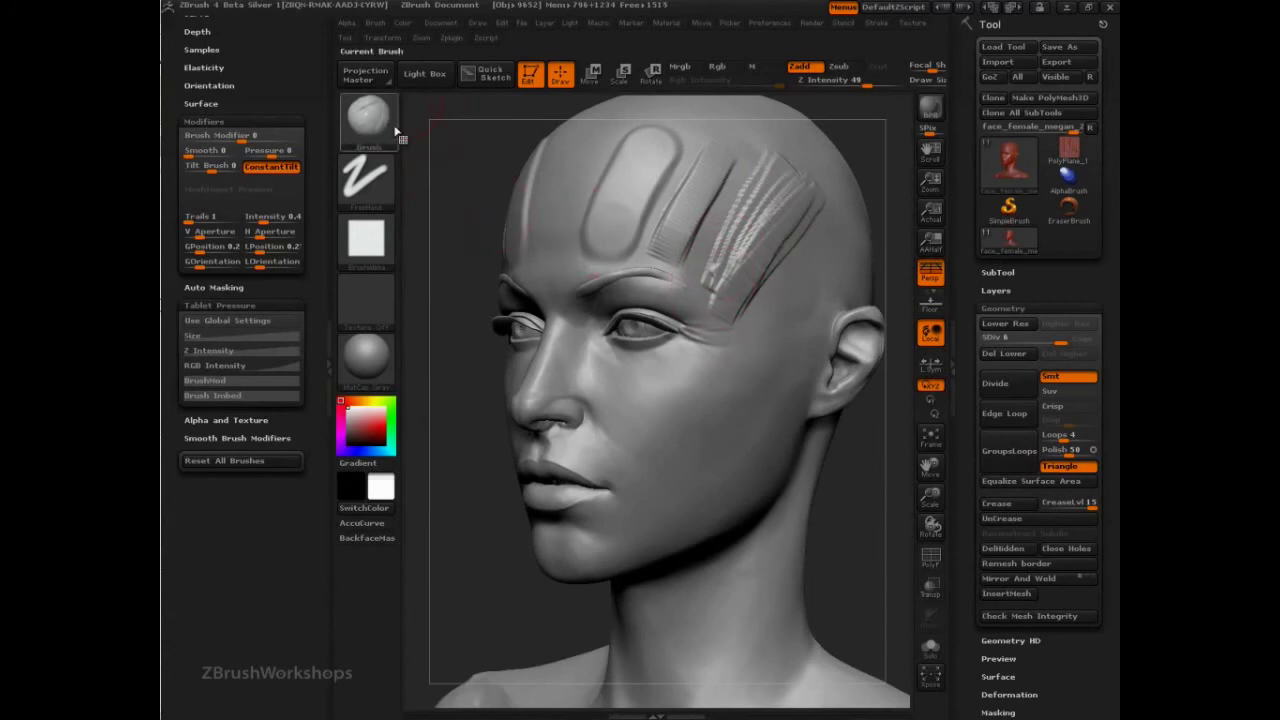
Return to the ClayBuildup brush and build up several overlapping strokes on the cheek below the eye.
click(368, 118)
click(496, 198)
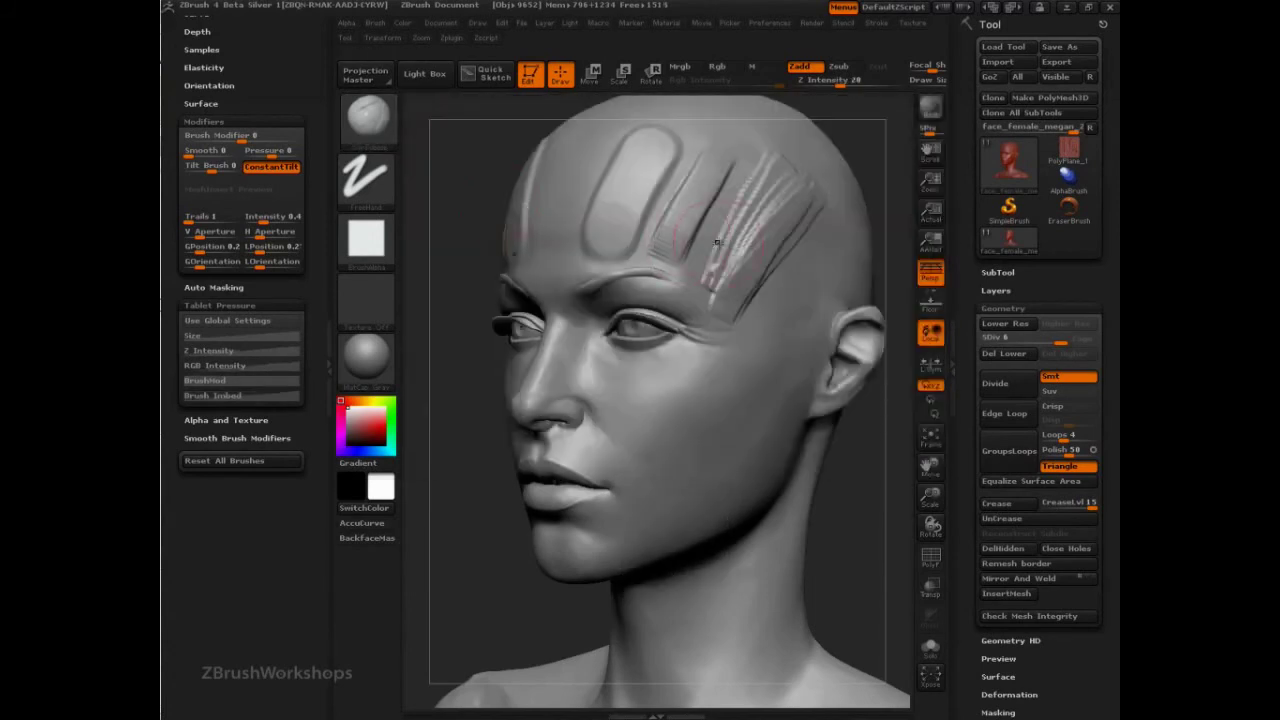
mouse_move(702, 396)
mouse_down()
mouse_move(664, 436)
mouse_move(656, 424)
mouse_move(674, 454)
mouse_up()
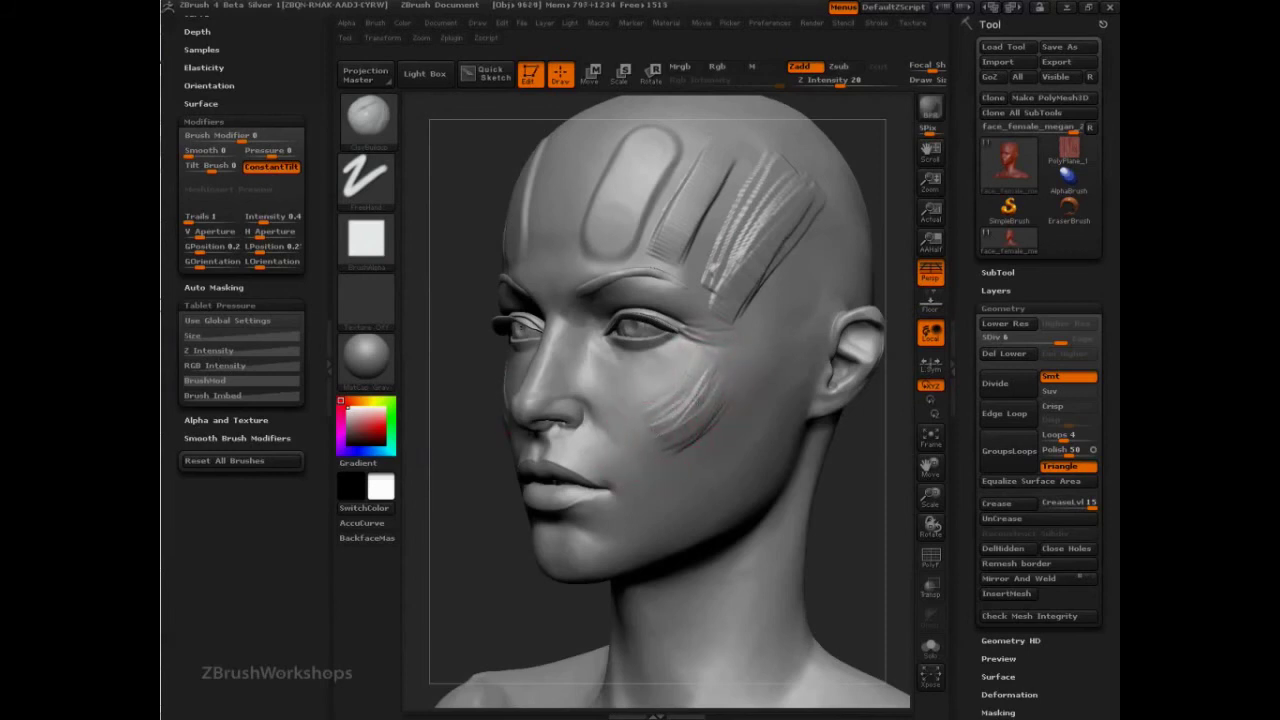
mouse_move(704, 368)
mouse_down()
mouse_move(658, 420)
mouse_move(670, 442)
mouse_up()
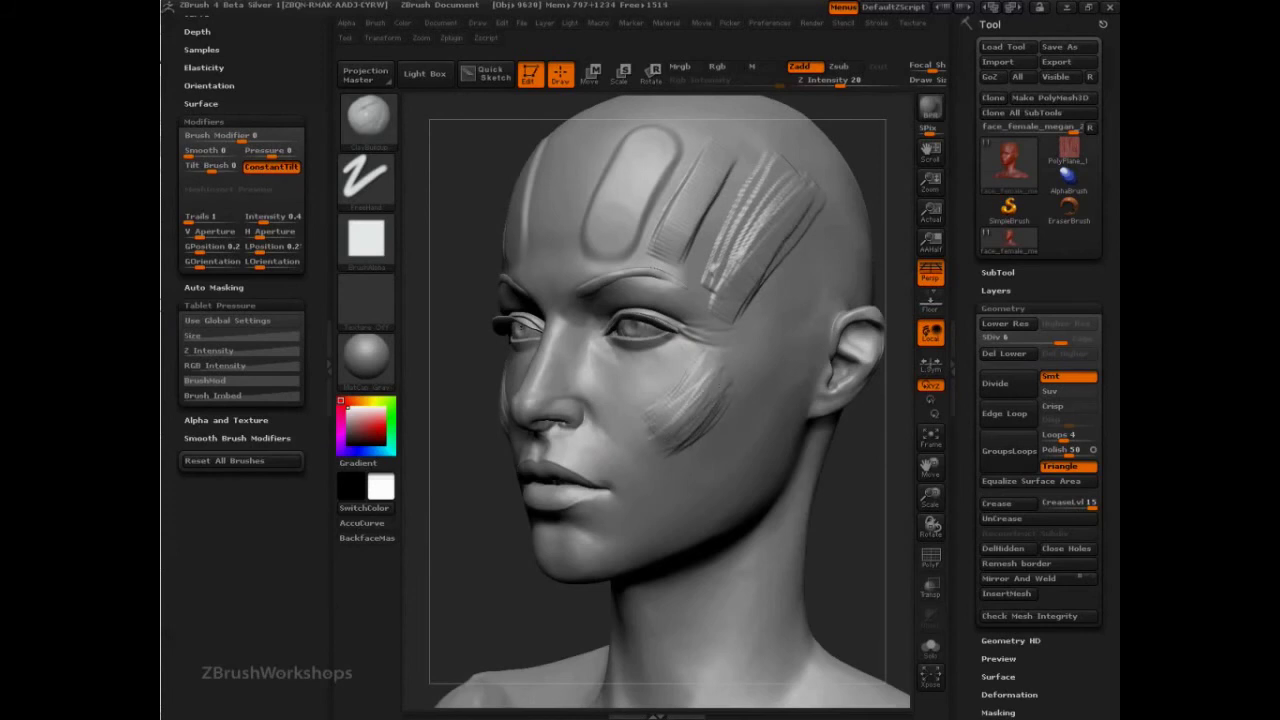
mouse_move(714, 398)
mouse_down()
mouse_move(680, 452)
mouse_move(664, 446)
mouse_up()
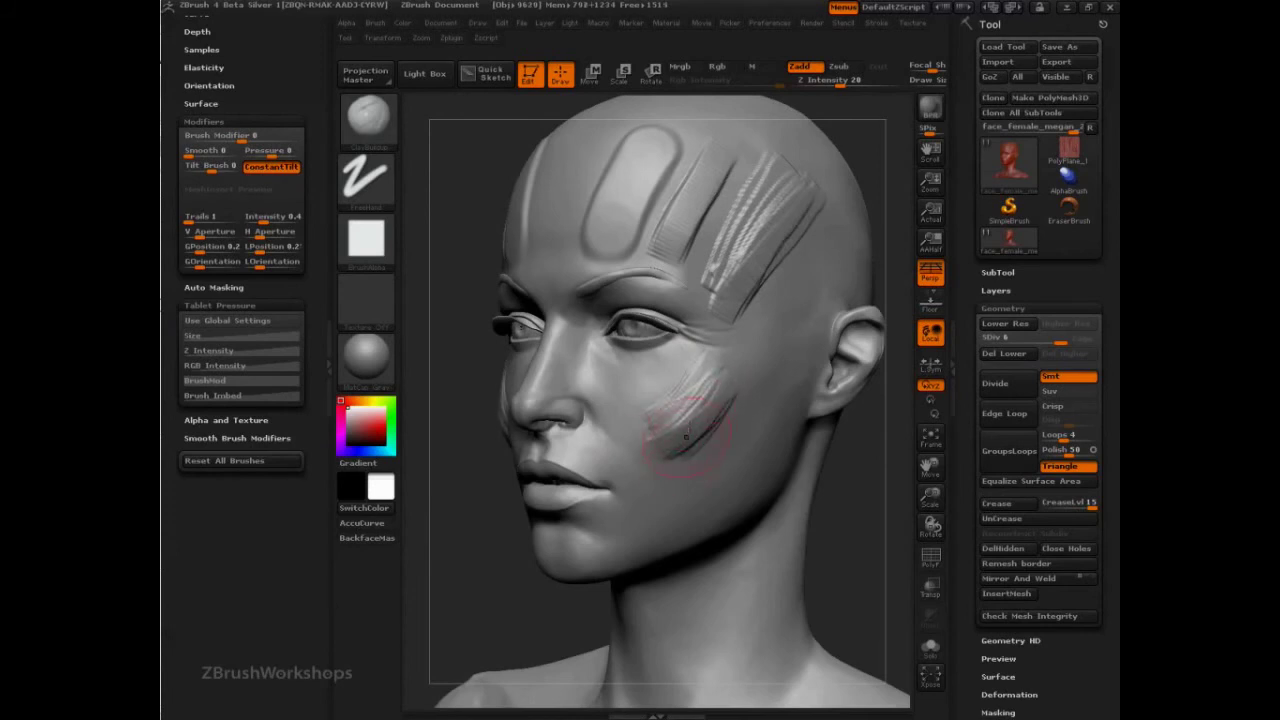
mouse_move(690, 404)
mouse_down()
mouse_move(666, 414)
mouse_move(678, 428)
mouse_up()
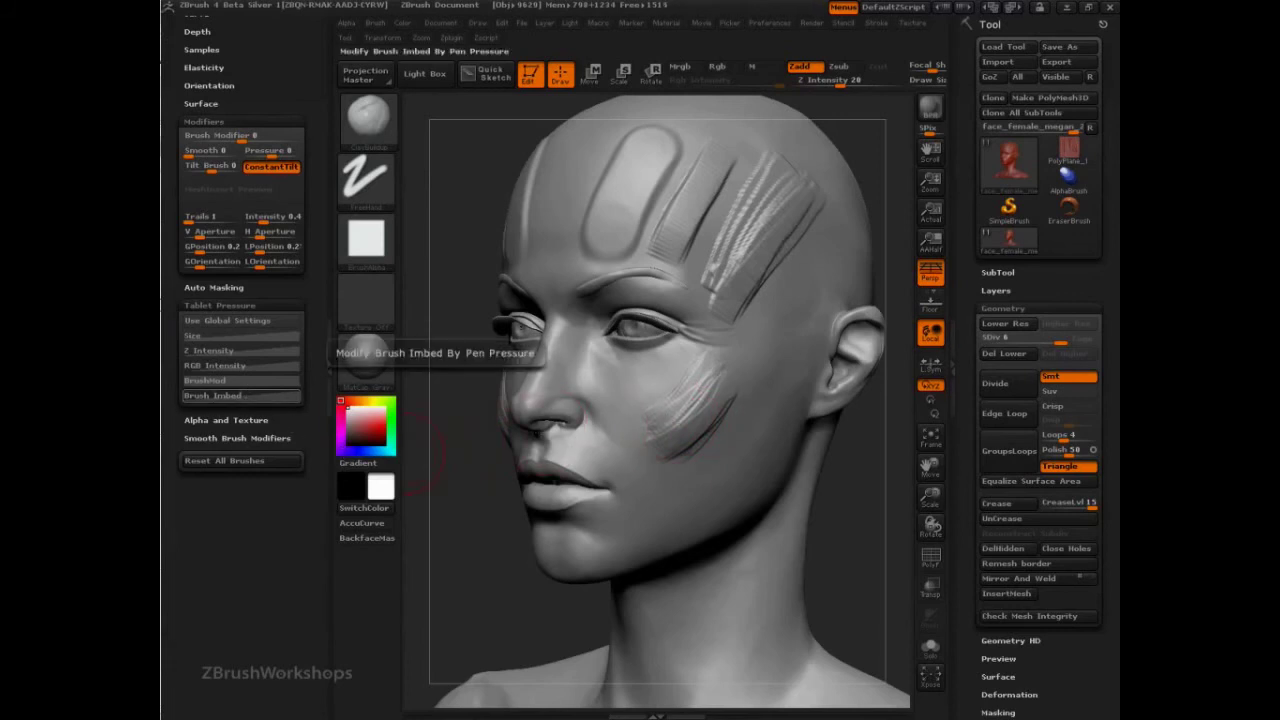
Lower the start of the ClayTubes brush's Brush Imbed pressure curve from the top to make a rising ramp.
click(388, 148)
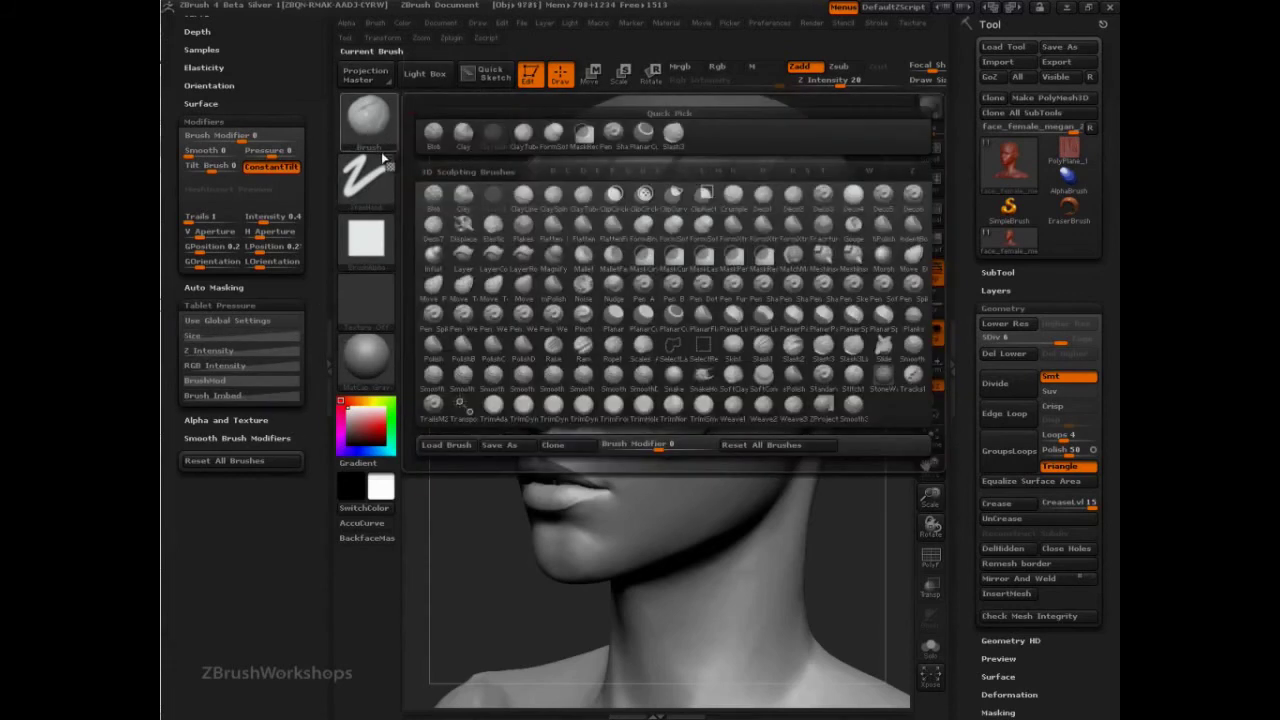
click(369, 118)
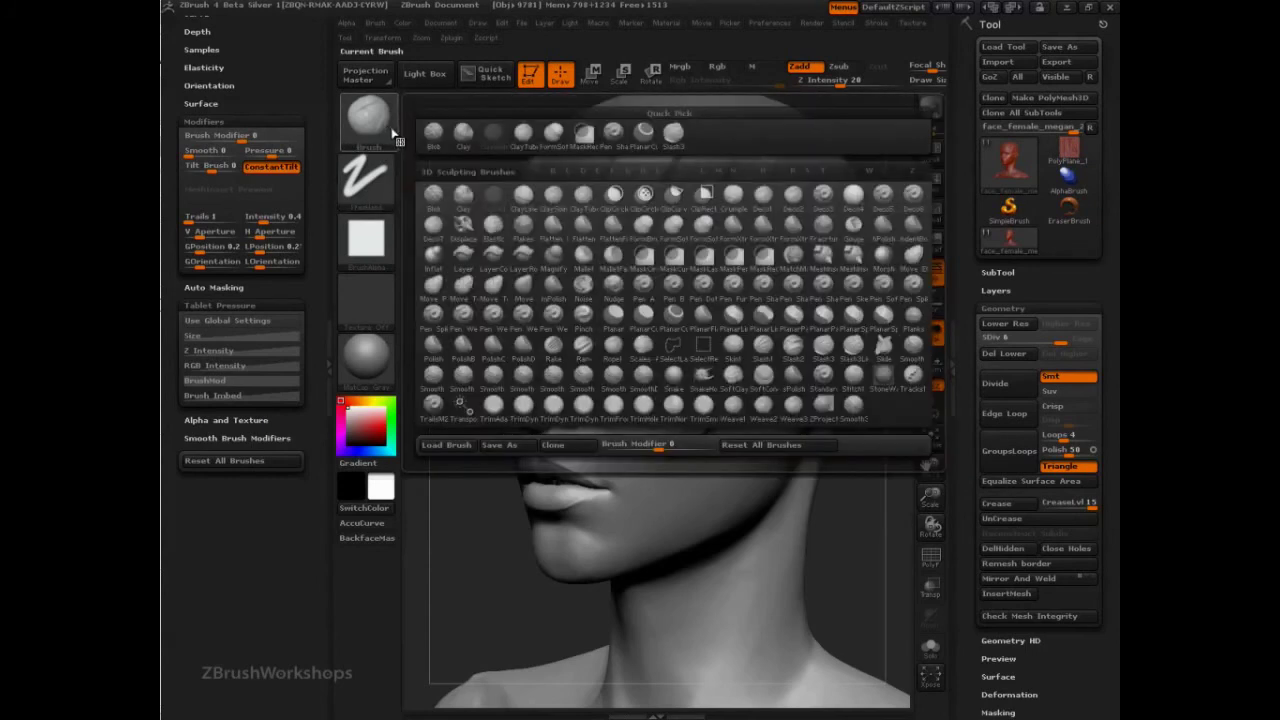
click(577, 199)
click(213, 395)
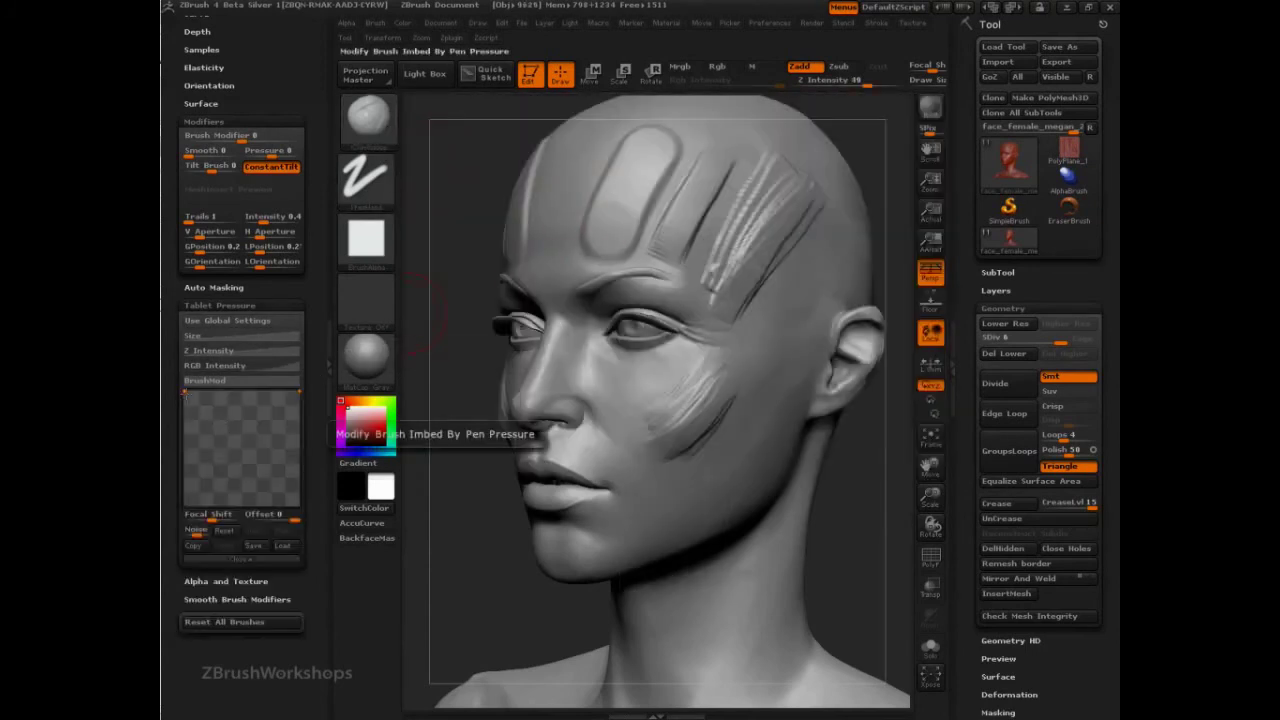
drag(184, 392, 185, 505)
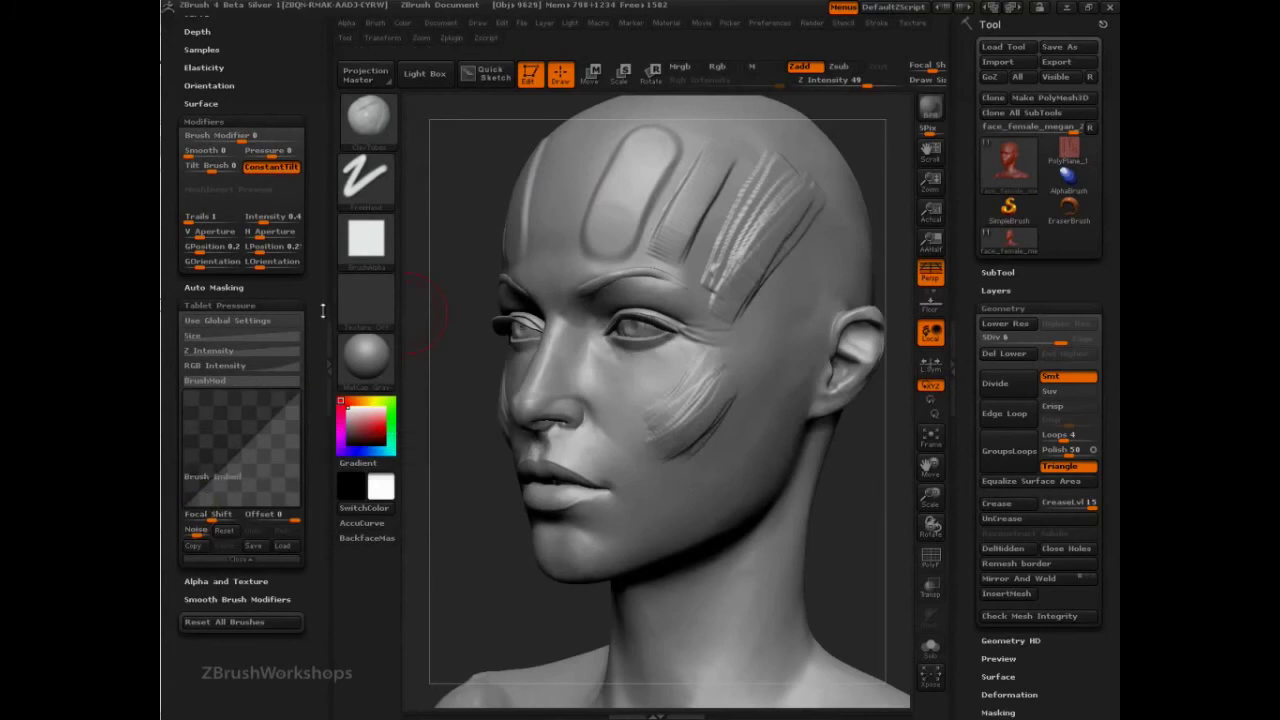
Sculpt overlapping ClayTubes strokes on the side of the head, from above the ear down toward the cheekbone.
drag(865, 484, 738, 474)
mouse_move(517, 206)
mouse_down()
mouse_move(626, 213)
mouse_move(700, 286)
mouse_up()
drag(682, 363, 668, 386)
mouse_move(770, 287)
mouse_down()
mouse_move(672, 398)
mouse_move(680, 408)
mouse_move(734, 350)
mouse_move(672, 424)
mouse_up()
mouse_move(804, 304)
mouse_down()
mouse_move(744, 350)
mouse_move(686, 426)
mouse_move(805, 255)
mouse_move(700, 400)
mouse_move(790, 270)
mouse_move(681, 370)
mouse_move(765, 268)
mouse_move(792, 273)
mouse_move(678, 420)
mouse_up()
Add ClayTubes strokes over the upper temple and build up a raised patch on the lower cheek.
drag(868, 154, 903, 163)
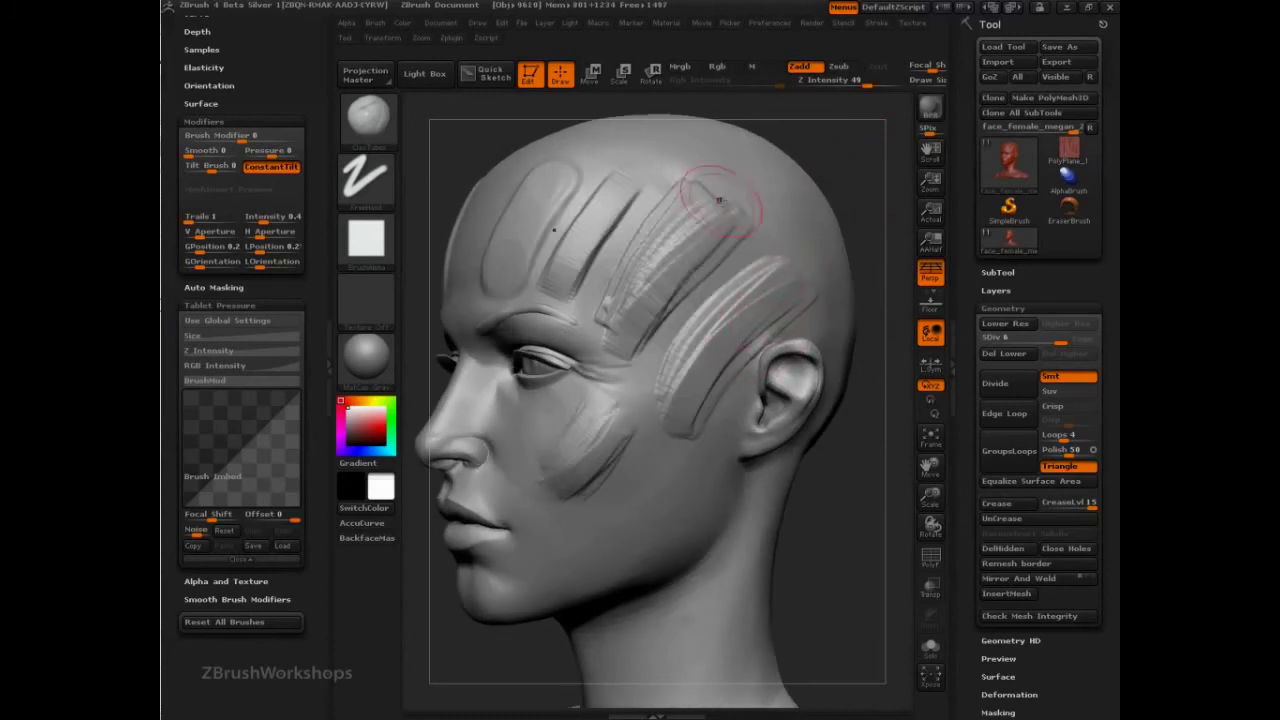
drag(711, 195, 601, 316)
drag(657, 497, 601, 545)
drag(842, 527, 587, 314)
drag(568, 263, 698, 382)
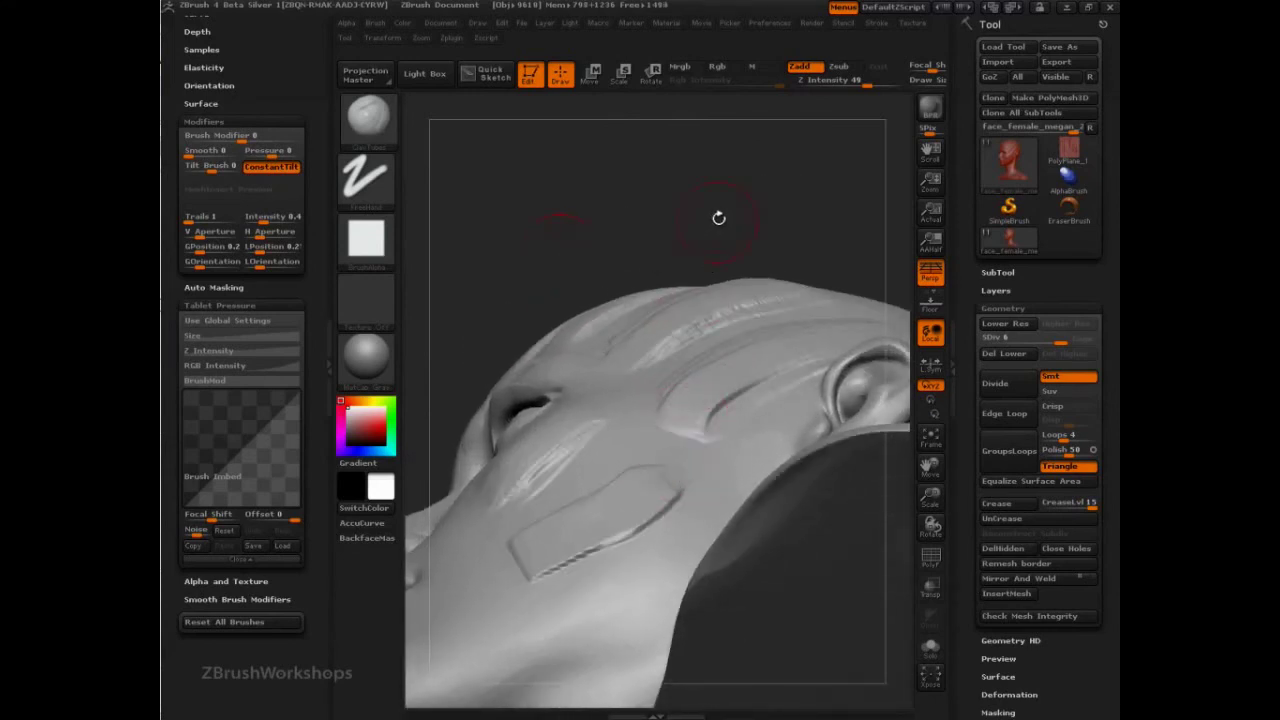
Raise the start of the Brush Imbed curve back to the top and sculpt a ClayTubes stroke along the jaw.
drag(723, 209, 669, 449)
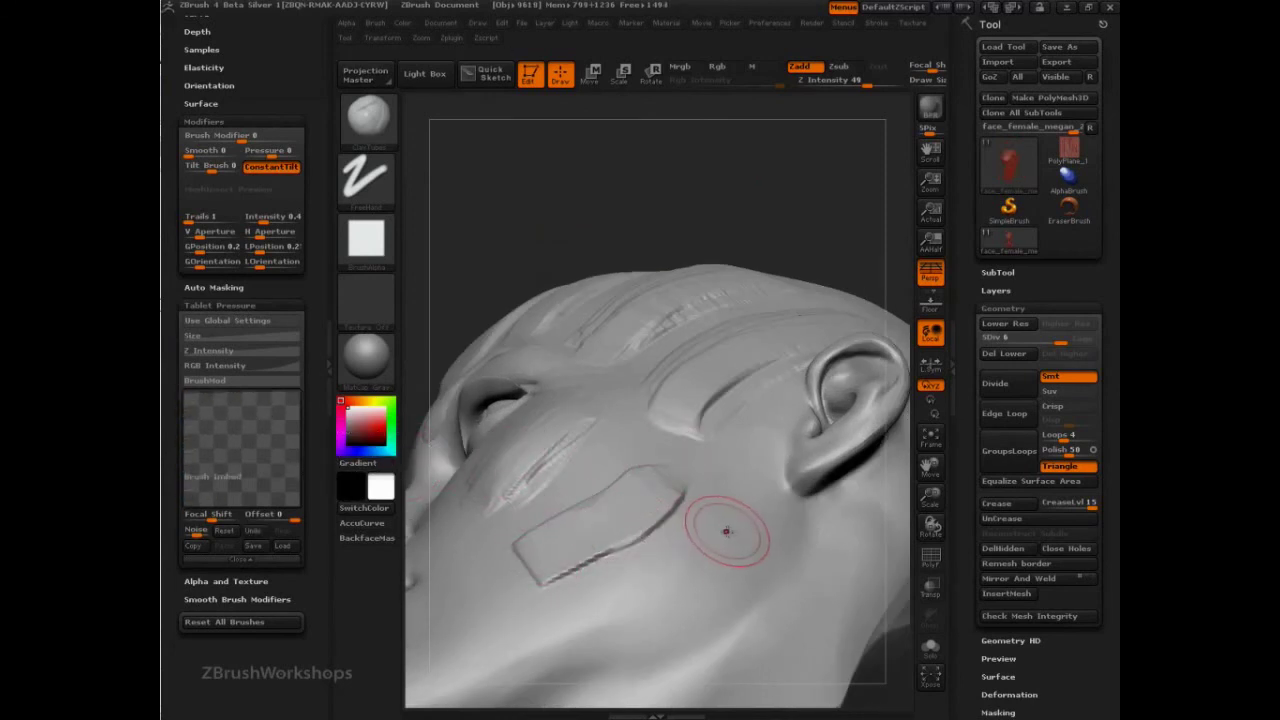
drag(725, 534, 528, 622)
mouse_move(770, 487)
mouse_down()
mouse_move(740, 503)
mouse_move(550, 508)
mouse_up()
Check ClayBuildup's Brush Imbed curve and lower the start of ClayTubes' curve to form a similar ramp.
click(368, 118)
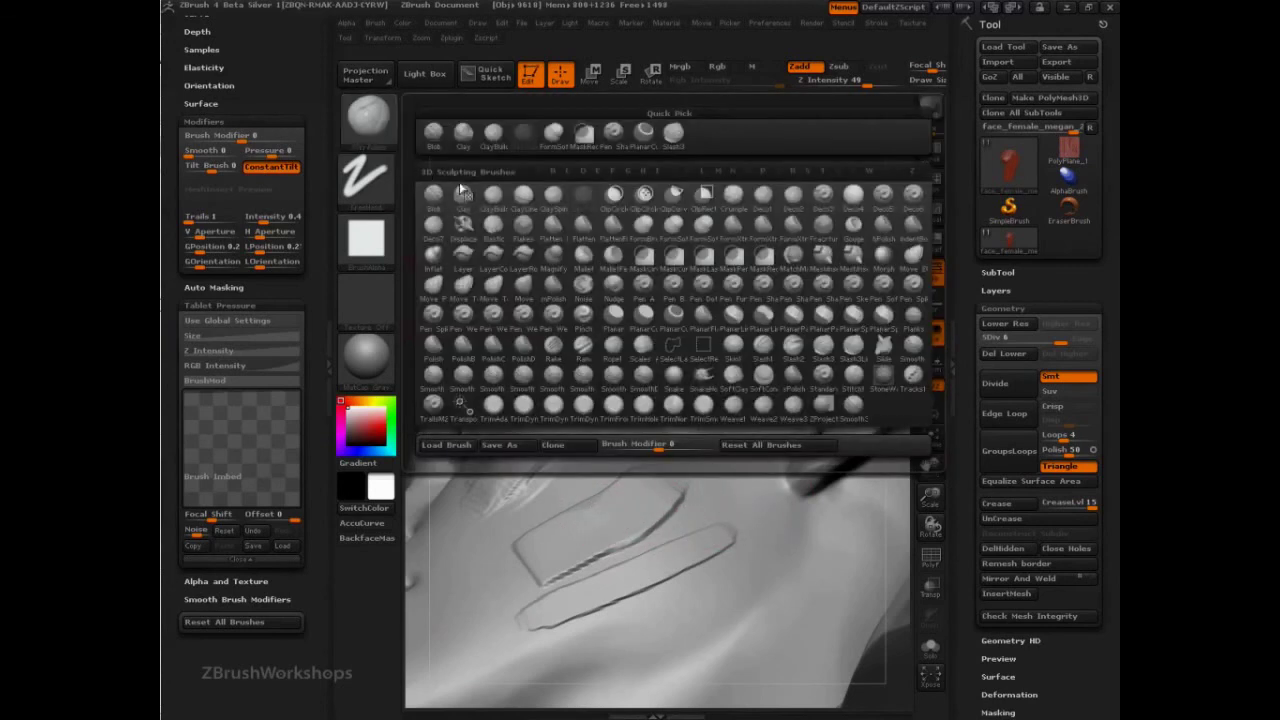
click(497, 204)
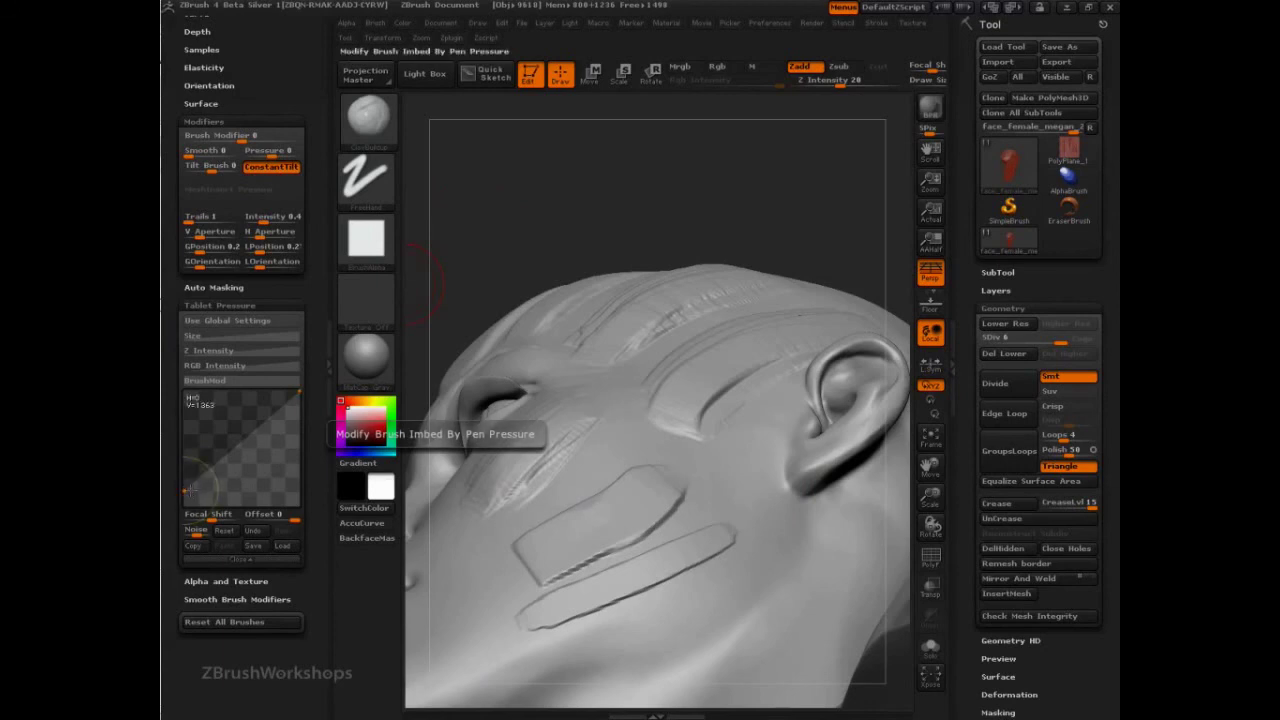
click(368, 118)
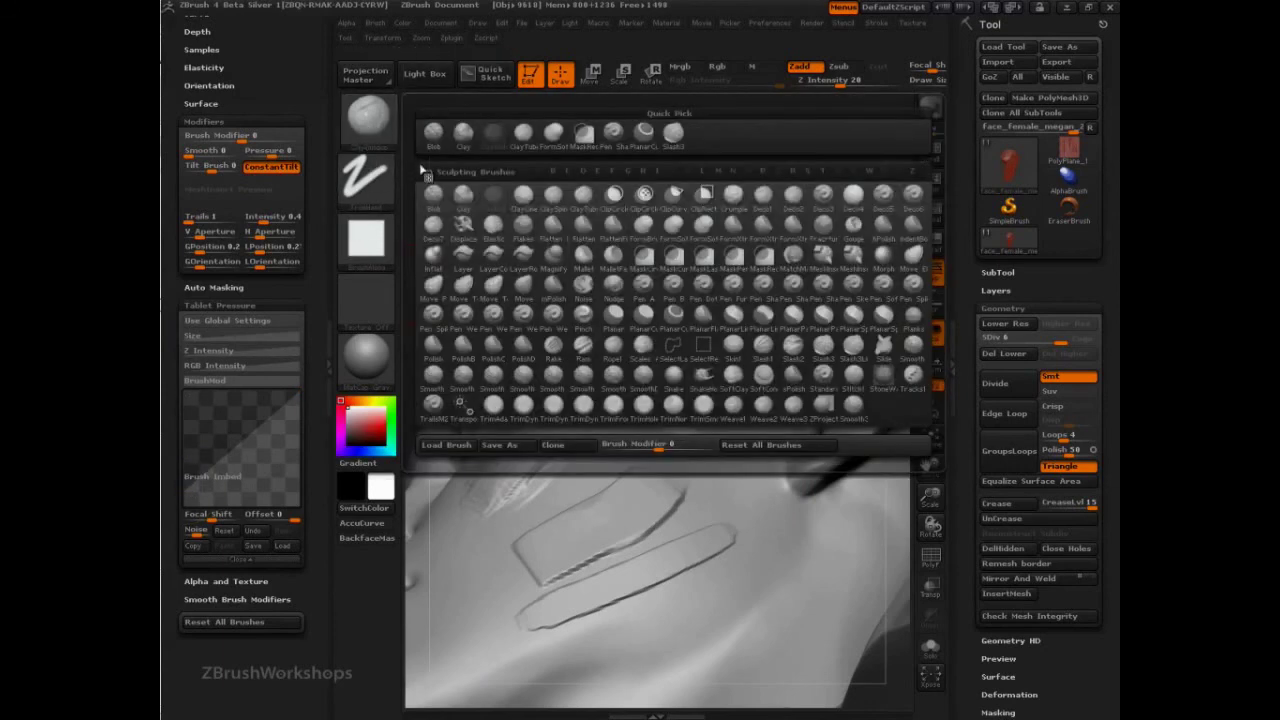
click(583, 200)
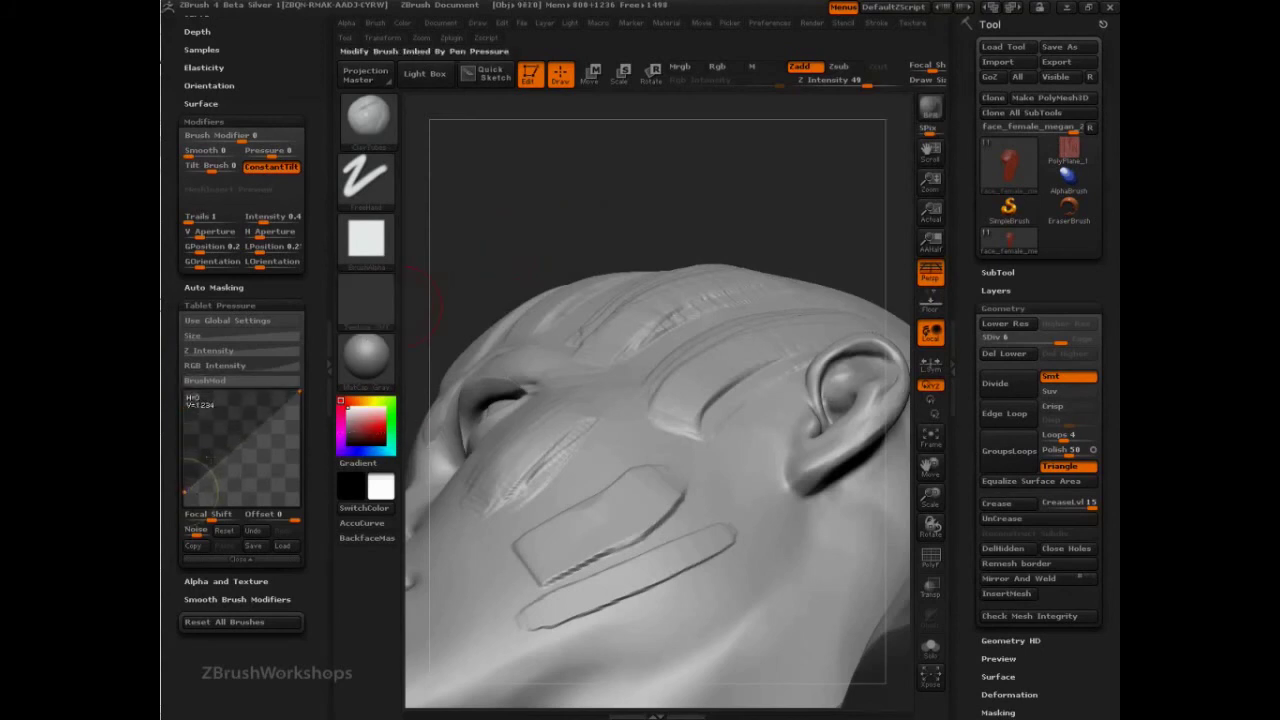
Add a ClayTubes stroke on the cheek between the raised patch and the ear, and inspect the strokes on the forehead.
mouse_move(668, 152)
mouse_down()
mouse_move(691, 397)
mouse_move(714, 451)
mouse_move(695, 507)
mouse_up()
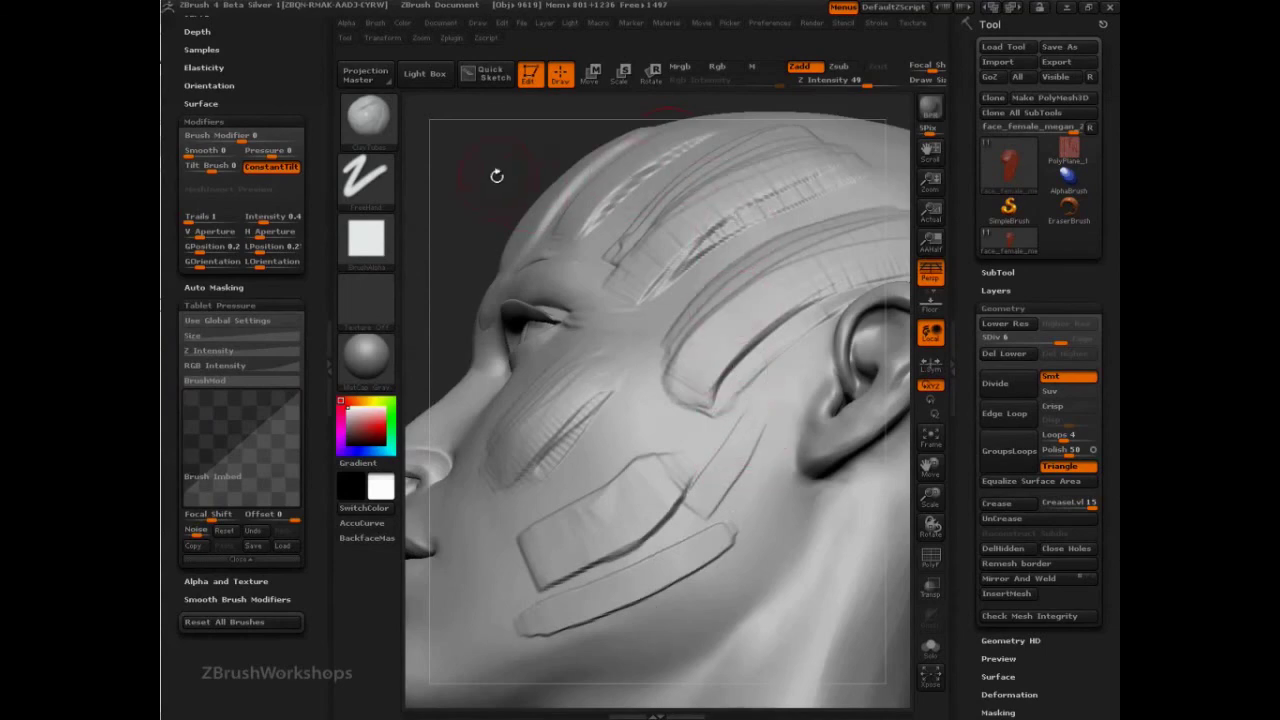
mouse_move(492, 171)
mouse_down()
mouse_move(502, 212)
mouse_move(680, 390)
mouse_move(917, 594)
mouse_up()
mouse_move(596, 146)
mouse_down()
mouse_move(548, 274)
mouse_move(574, 228)
mouse_move(560, 274)
mouse_move(563, 249)
mouse_up()
drag(628, 128, 562, 262)
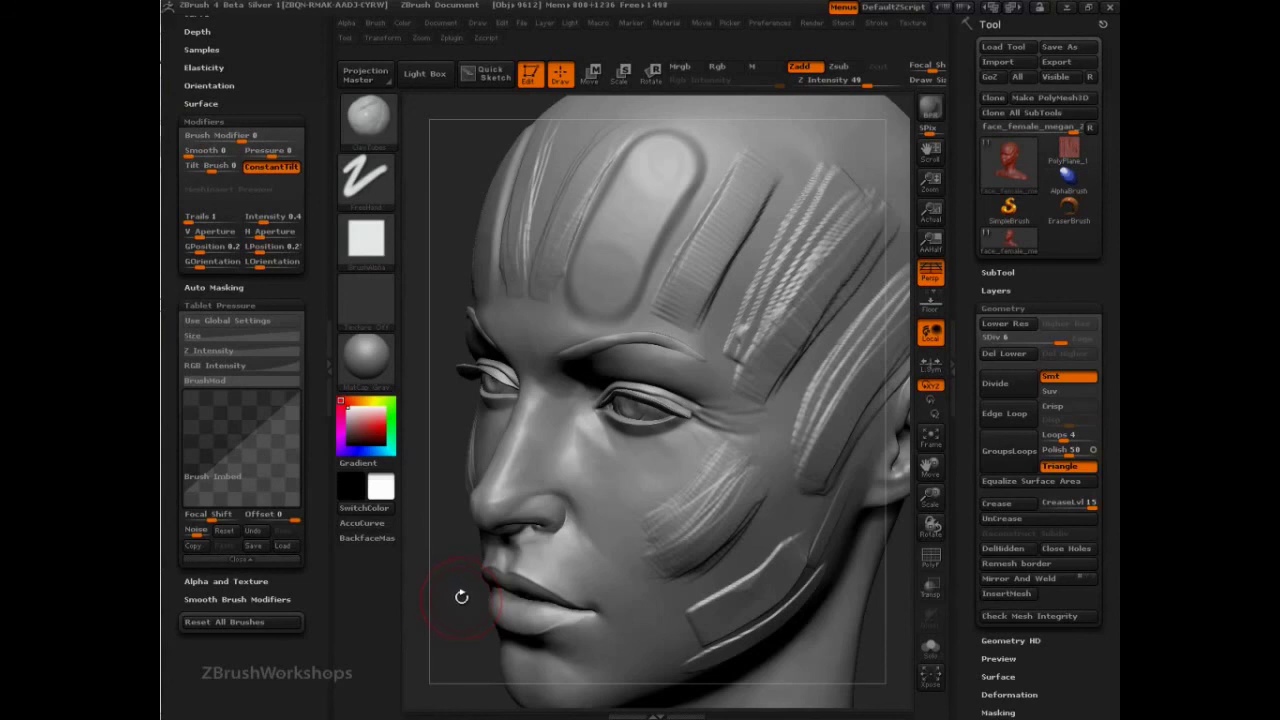
Show the Samples settings for ClayTubes and switch to ClayBuildup to compare the Buildup option.
mouse_move(291, 62)
mouse_down()
mouse_move(288, 171)
mouse_move(265, 262)
mouse_up()
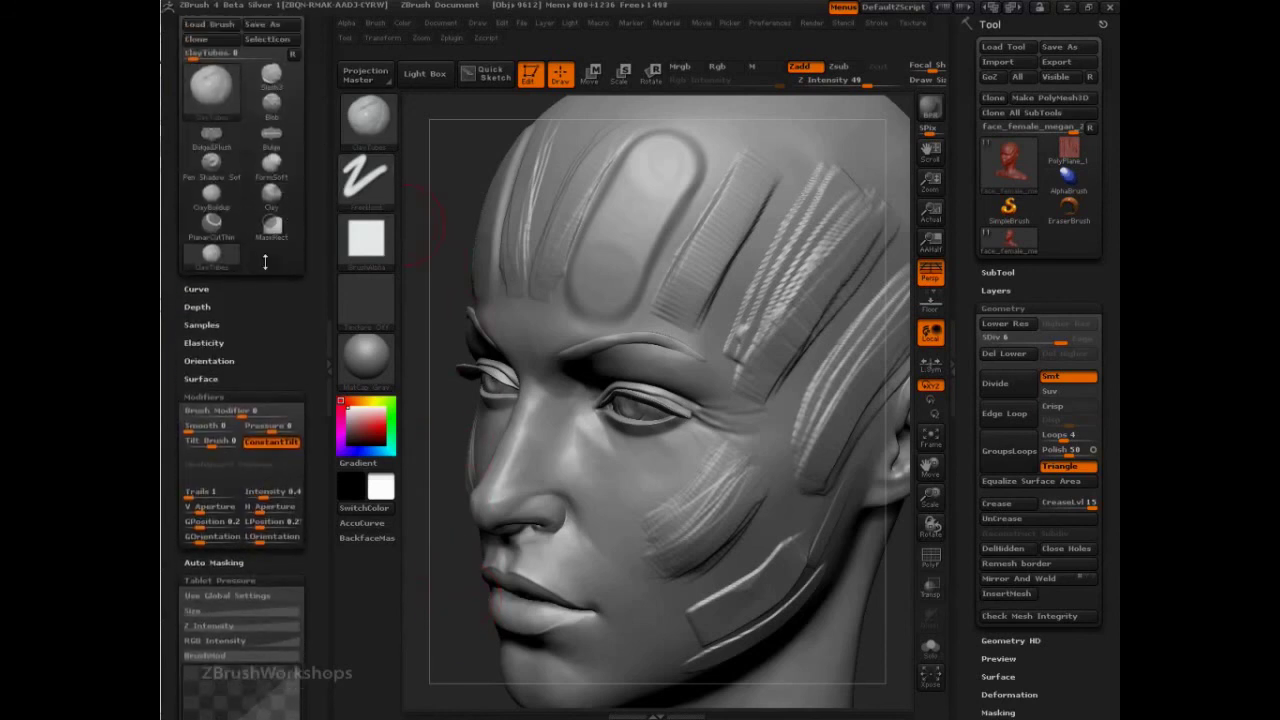
click(200, 325)
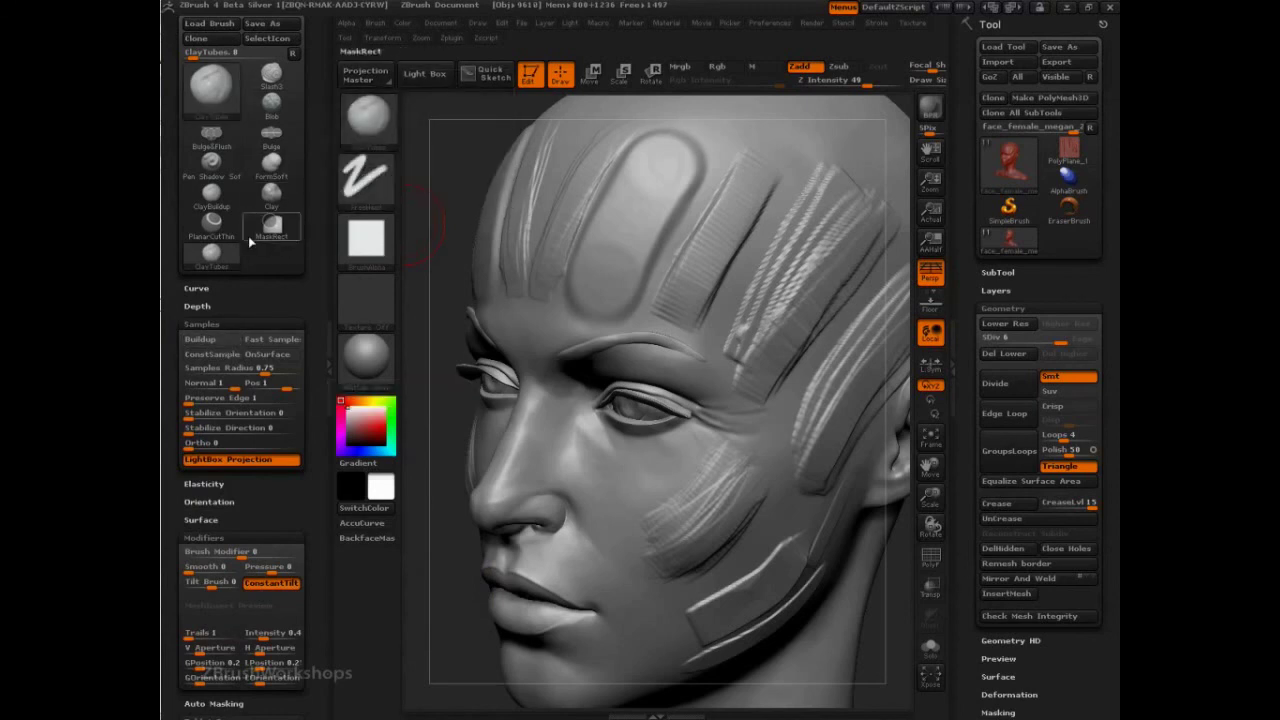
click(222, 204)
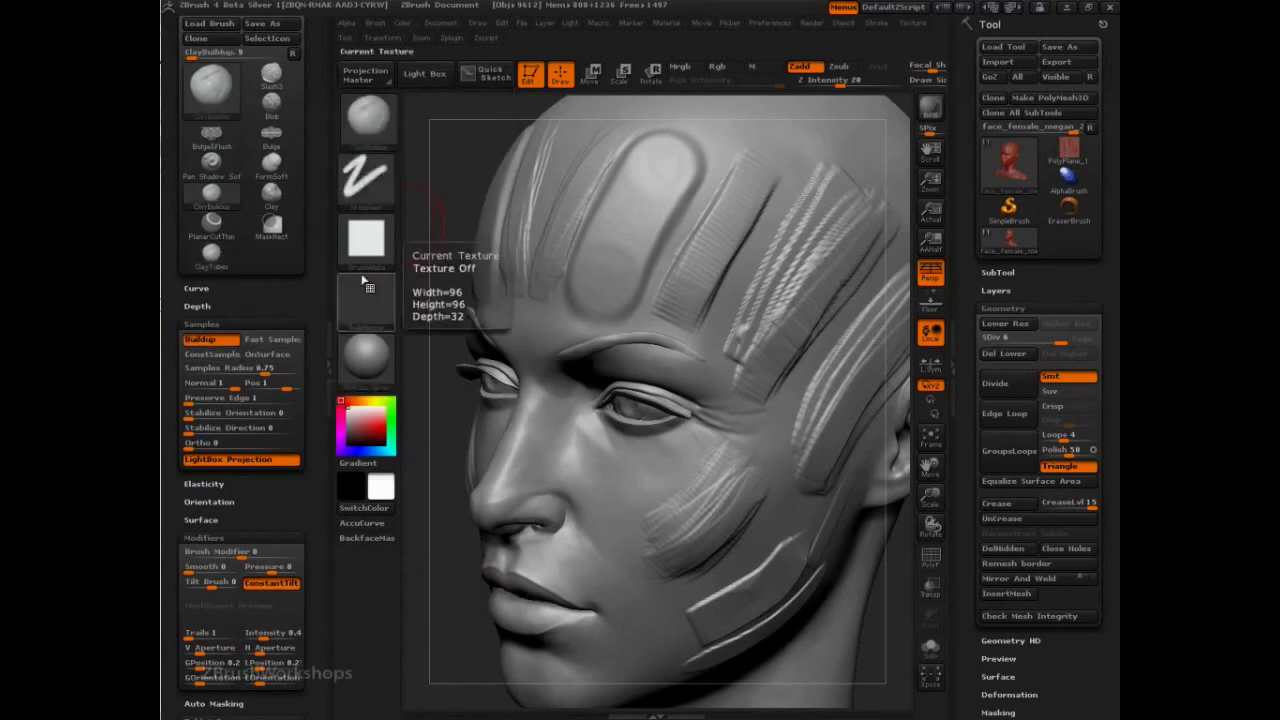
Try ClayBuildup strokes on the side of the neck, enlarging the brush between attempts, and undo them.
mouse_move(858, 650)
mouse_down()
mouse_move(884, 642)
mouse_move(864, 608)
mouse_move(858, 487)
mouse_move(774, 306)
mouse_up()
mouse_move(667, 408)
mouse_down()
mouse_move(645, 455)
mouse_move(684, 398)
mouse_move(656, 438)
mouse_move(668, 404)
mouse_up()
key(ctrl)
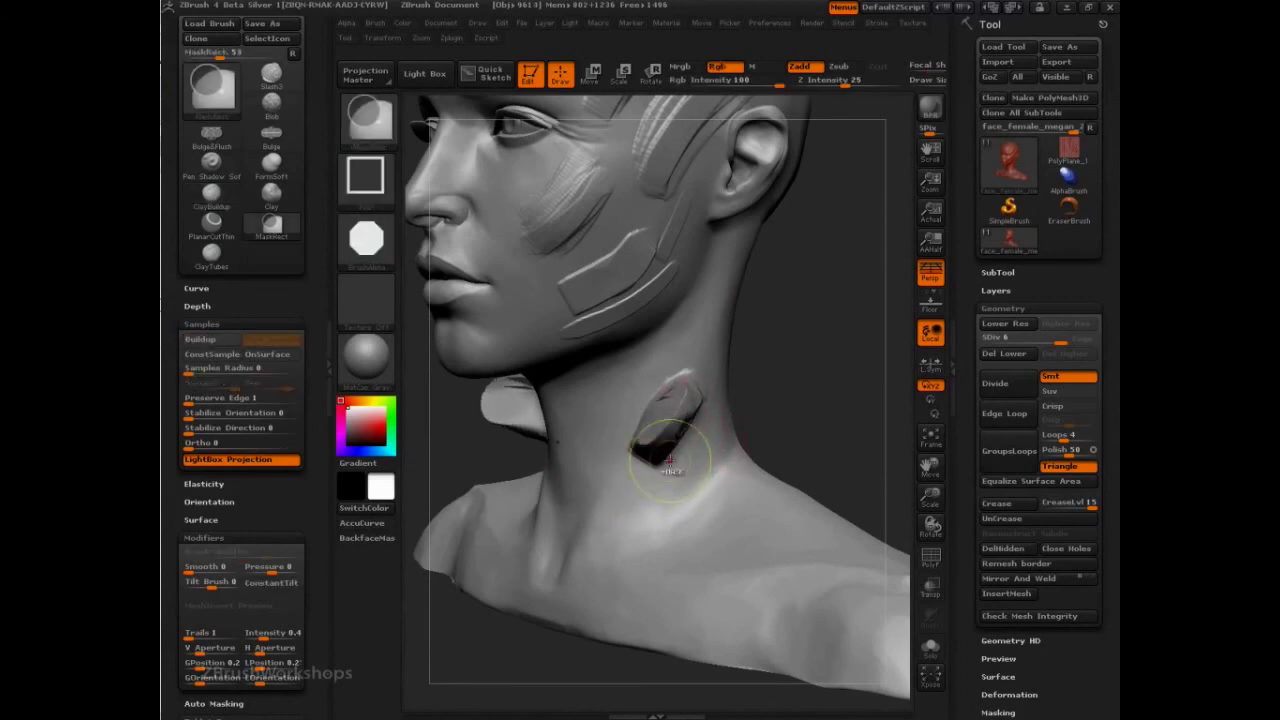
key(ctrl+z)
key(s)
mouse_move(651, 429)
mouse_down()
mouse_move(678, 424)
mouse_move(648, 446)
mouse_move(688, 404)
mouse_move(660, 428)
mouse_move(676, 410)
mouse_up()
key(ctrl)
key(ctrl+z)
Switch to ClayTubes, try overlapping strokes on the side of the neck, and undo them.
click(211, 254)
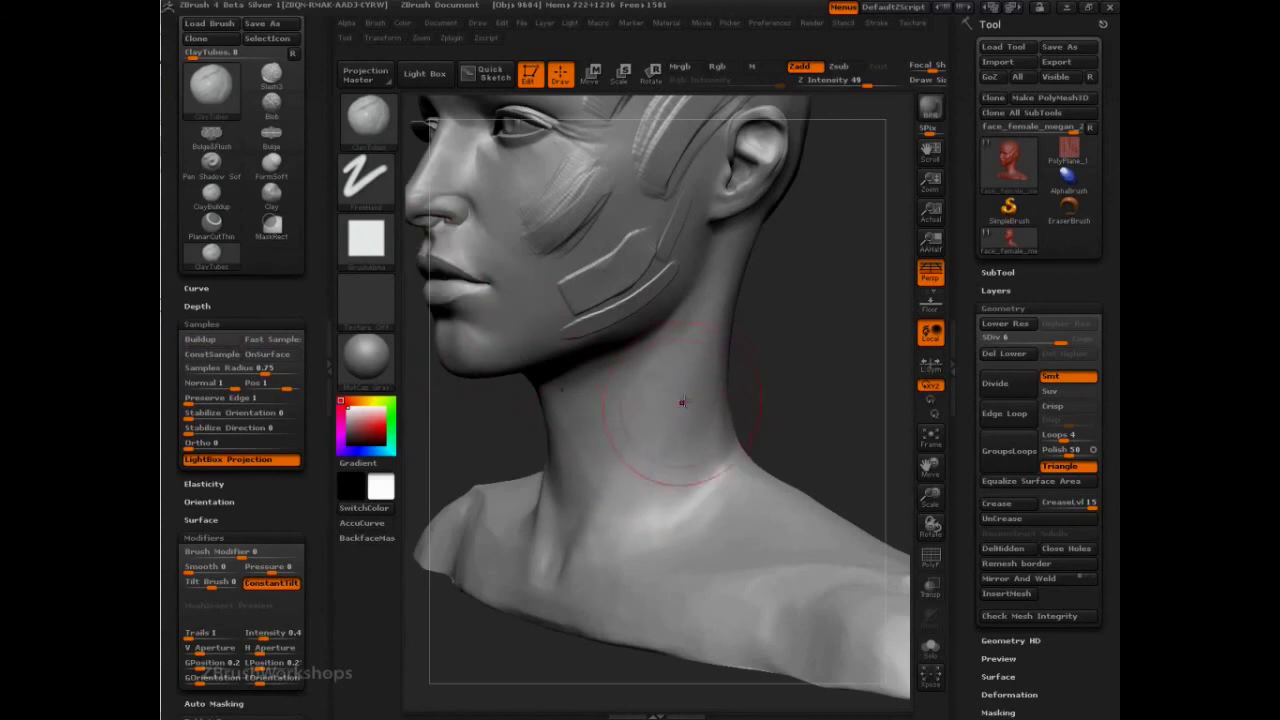
mouse_move(625, 455)
mouse_down()
mouse_move(688, 397)
mouse_move(658, 432)
mouse_move(680, 358)
mouse_move(663, 415)
mouse_up()
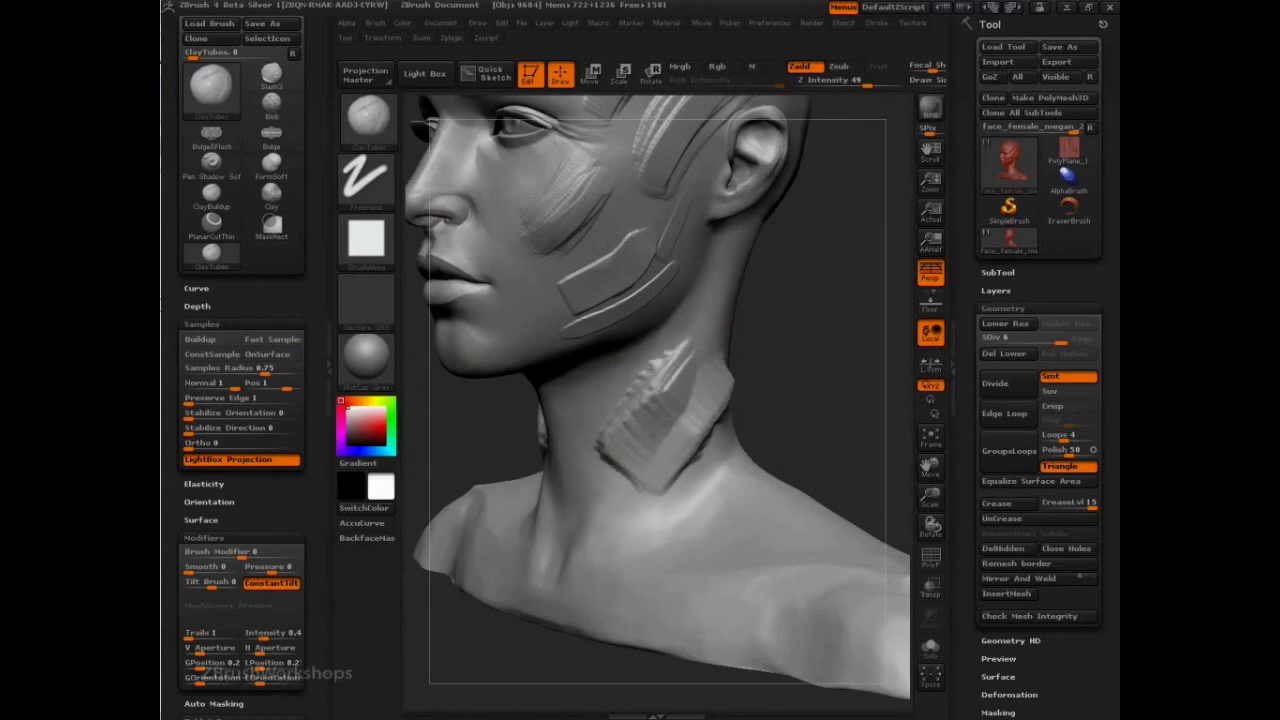
mouse_move(668, 327)
mouse_down()
mouse_move(672, 430)
mouse_move(700, 515)
mouse_move(672, 545)
mouse_up()
key(ctrl)
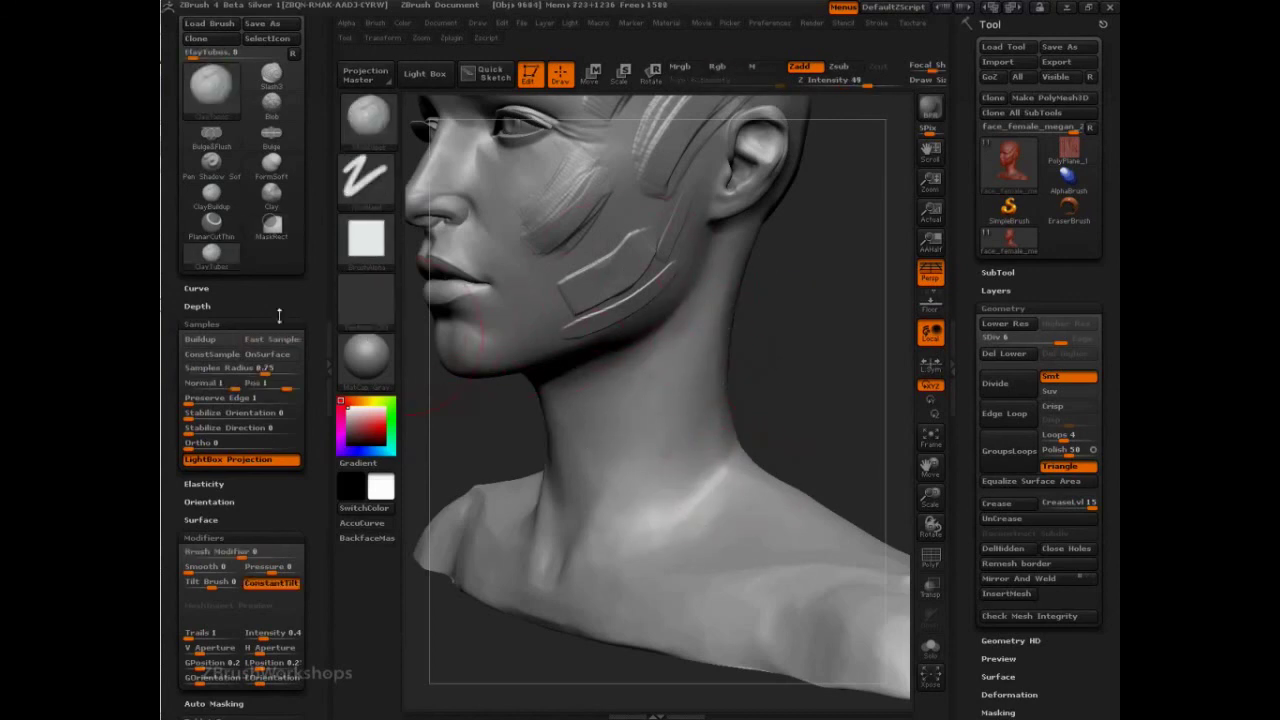
Enable Buildup in the Samples settings of ClayTubes and test it with a stroke on the neck, undoing the stroke.
click(200, 339)
mouse_move(698, 354)
mouse_down()
mouse_move(640, 455)
mouse_move(702, 368)
mouse_move(642, 452)
mouse_move(702, 372)
mouse_move(647, 417)
mouse_move(690, 375)
mouse_up()
key(ctrl)
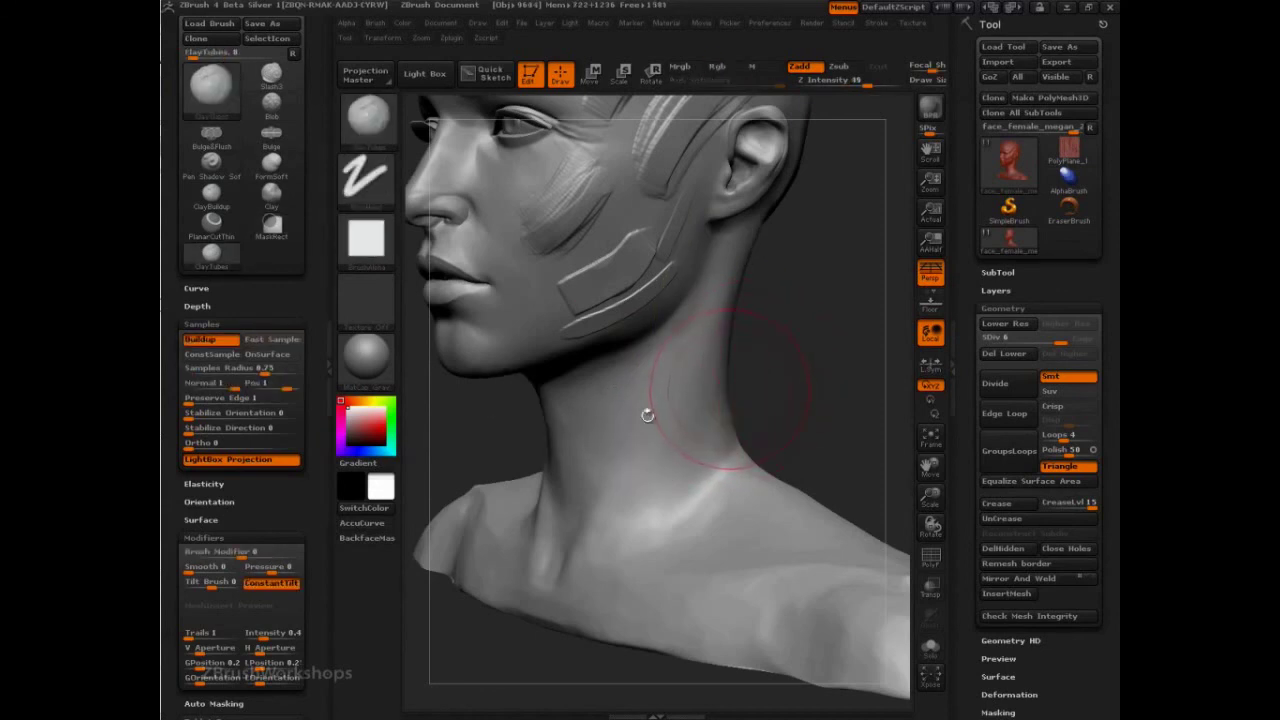
scroll(290, 515, down, 10)
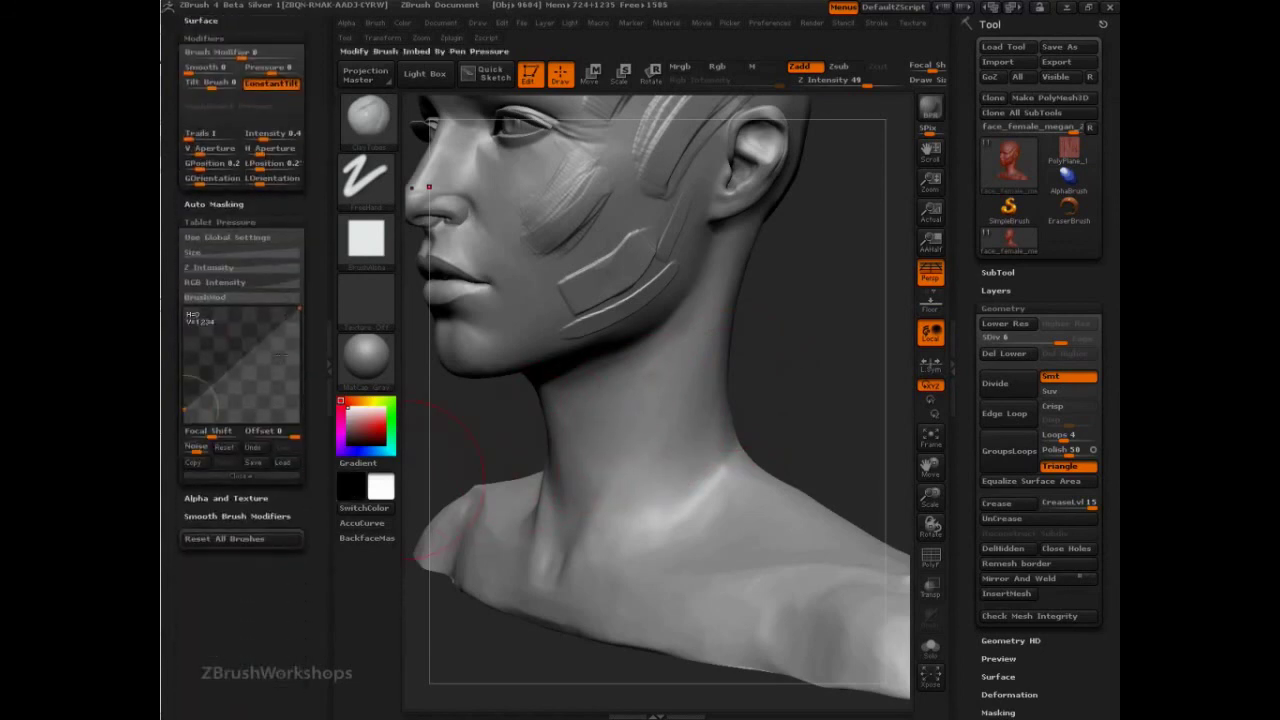